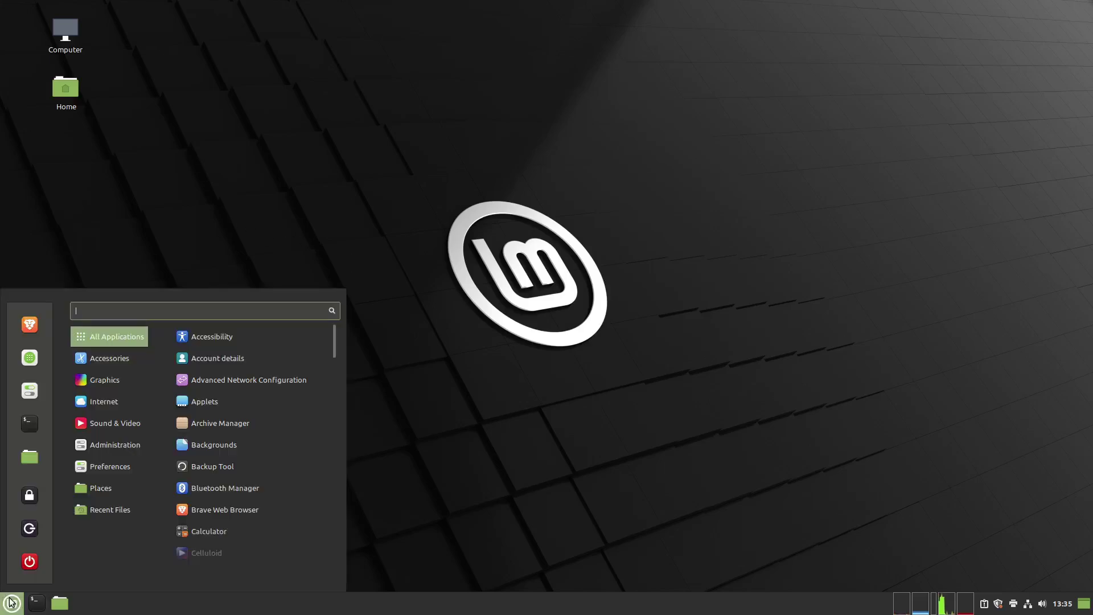
In Brave, download steam_latest.deb from the steampowered.com About page into Downloads
left_click(29, 324)
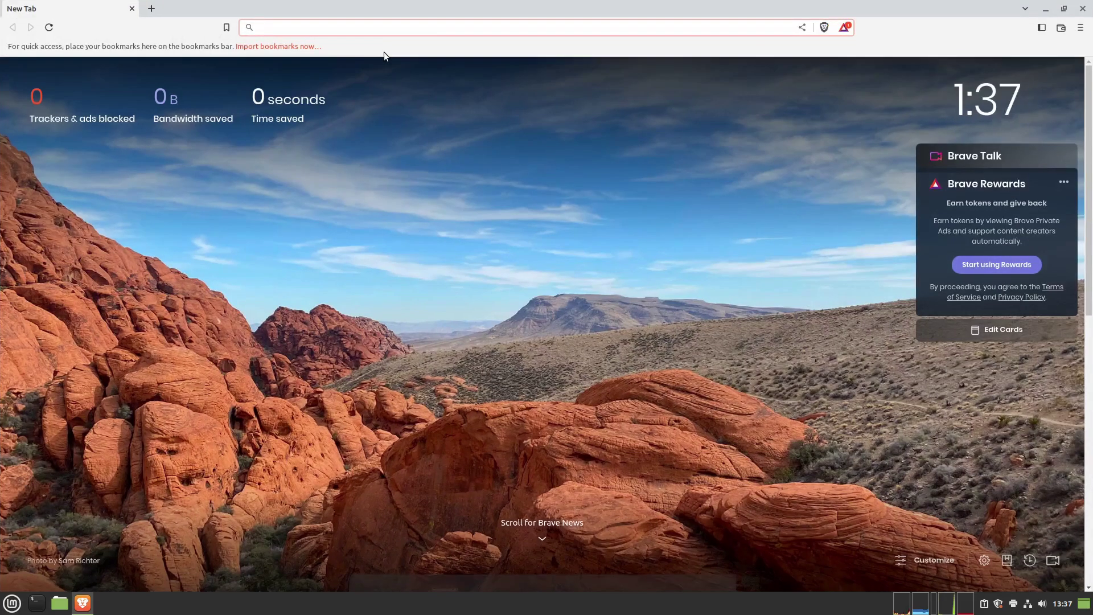
type("steampowered.com")
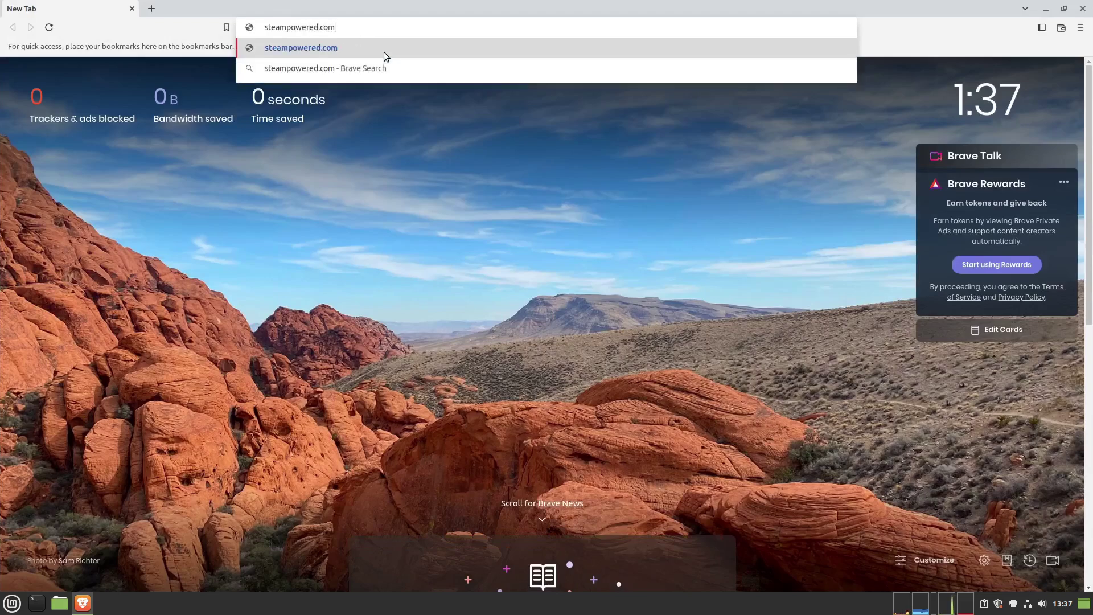
key("Return")
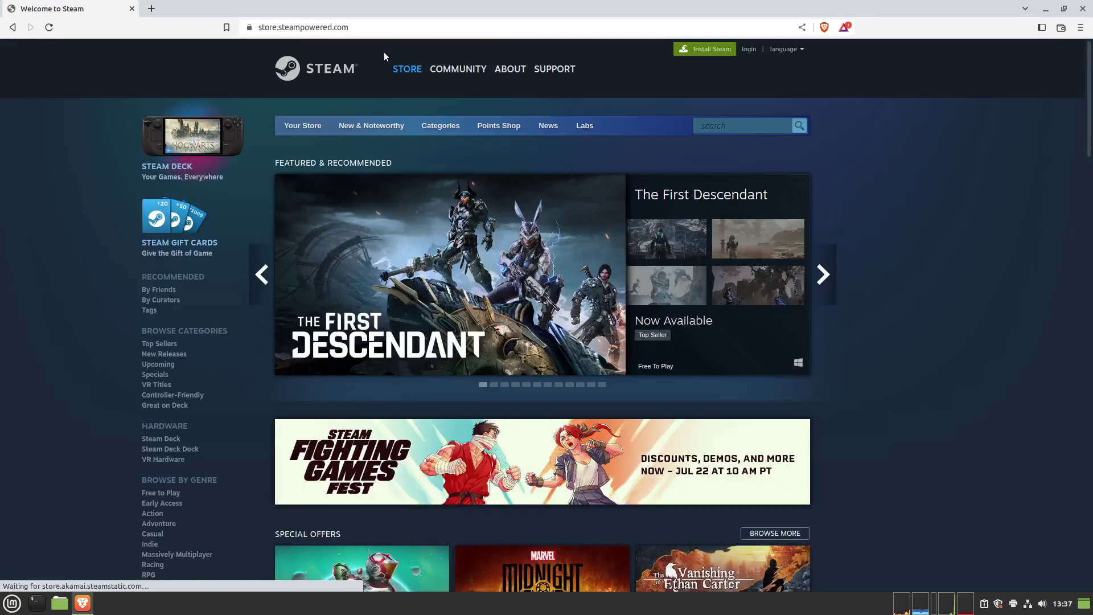
left_click(511, 69)
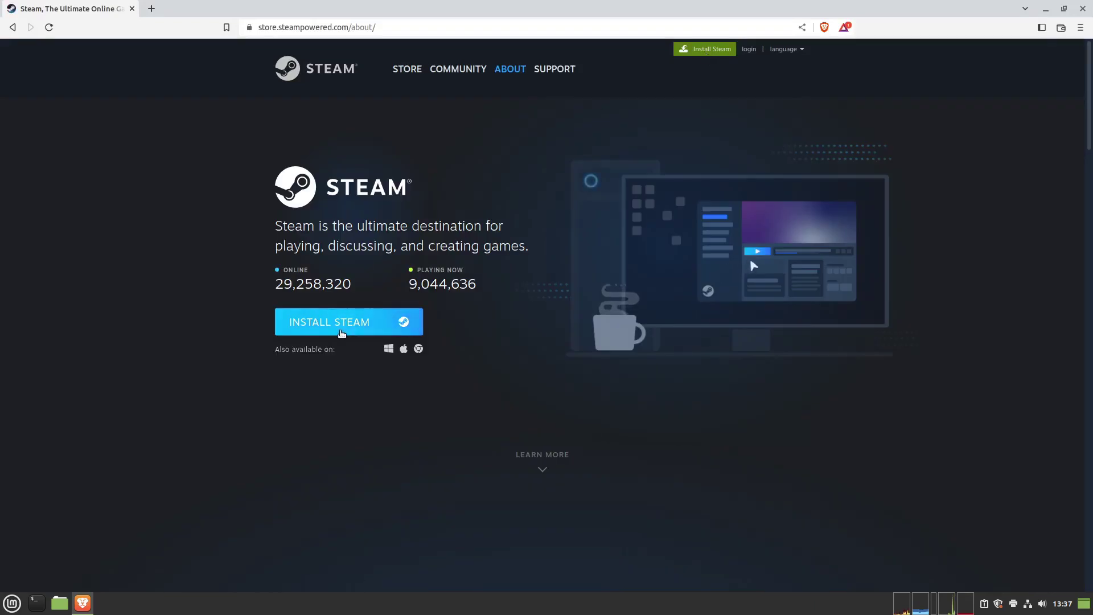
left_click(342, 334)
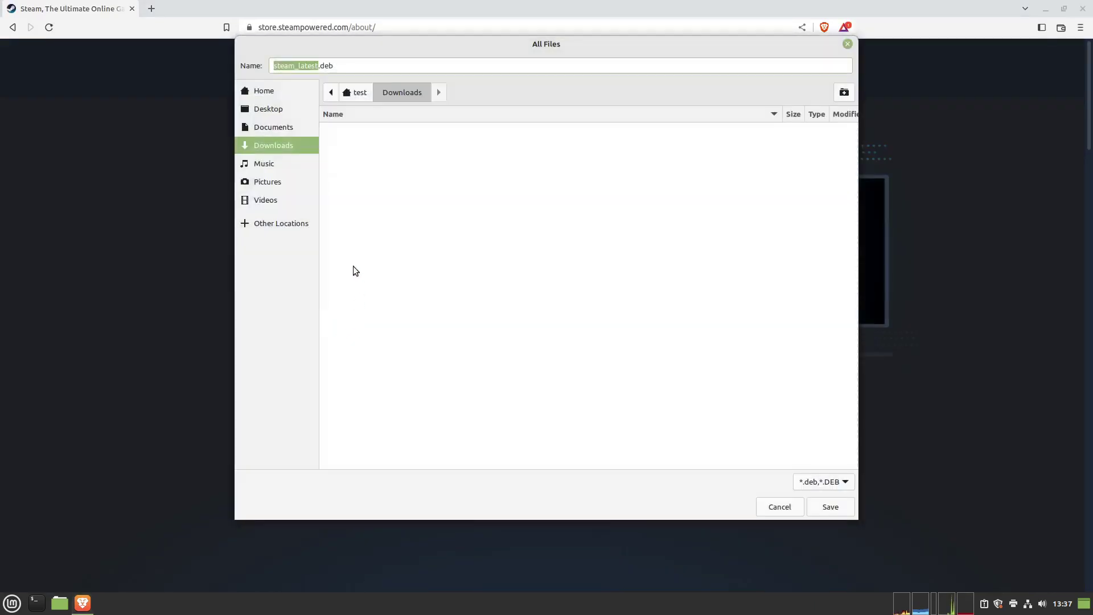
left_click(827, 507)
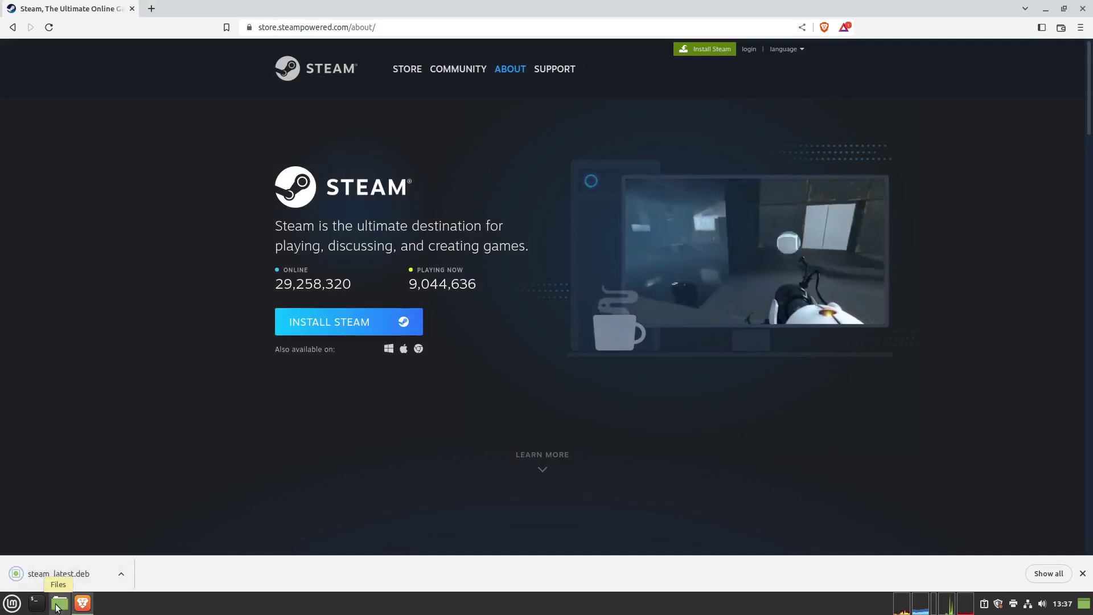
Install the steam-launcher package from steam_latest.deb in Downloads, authenticating when asked
key("super+e")
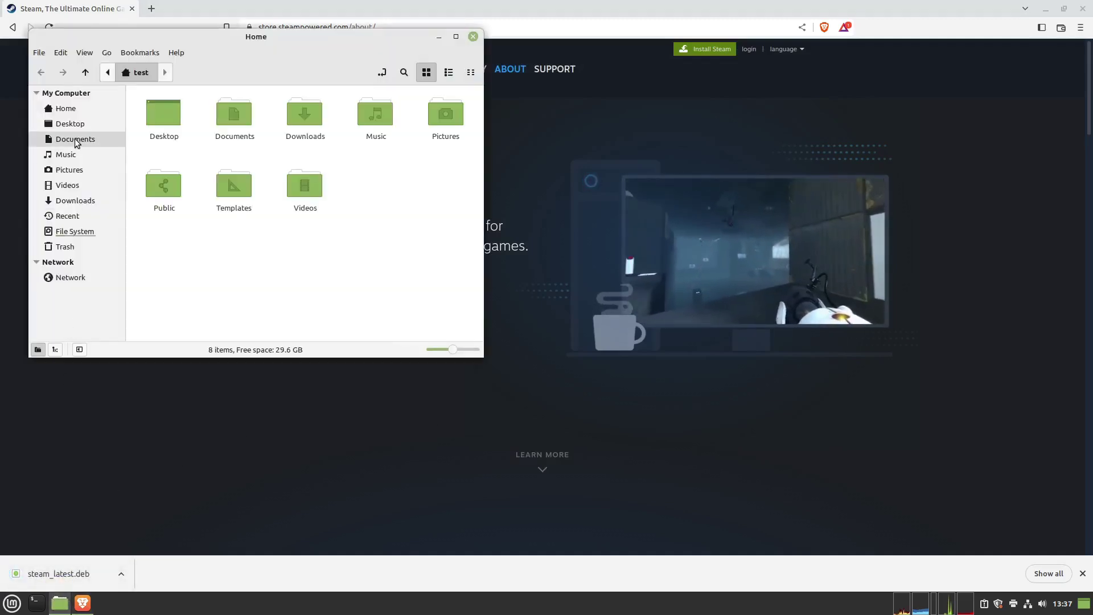
left_click(68, 201)
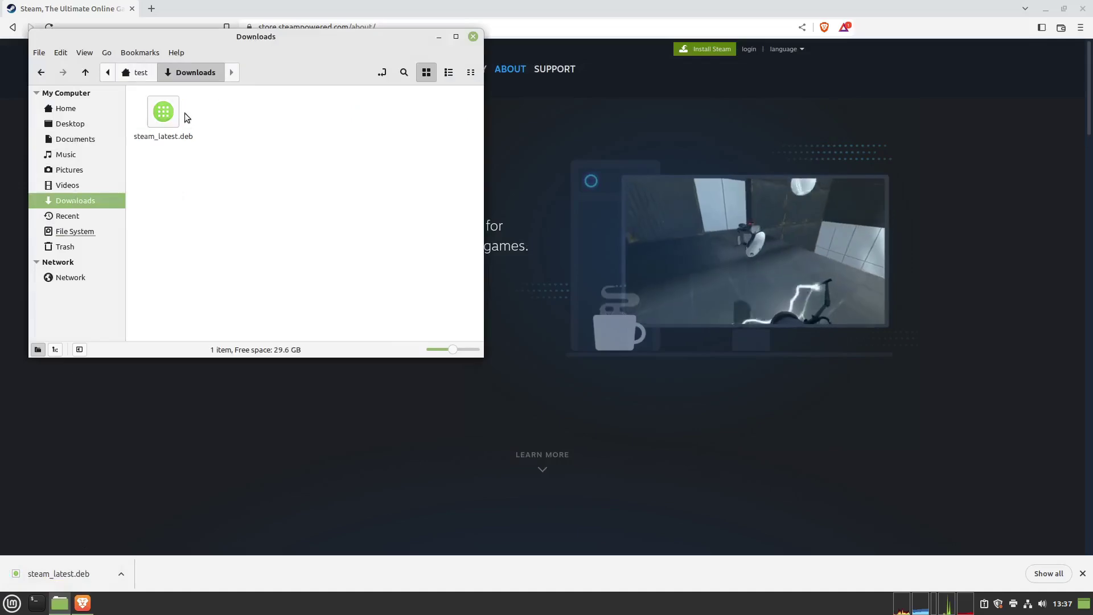
left_click(166, 114)
double_click(166, 117)
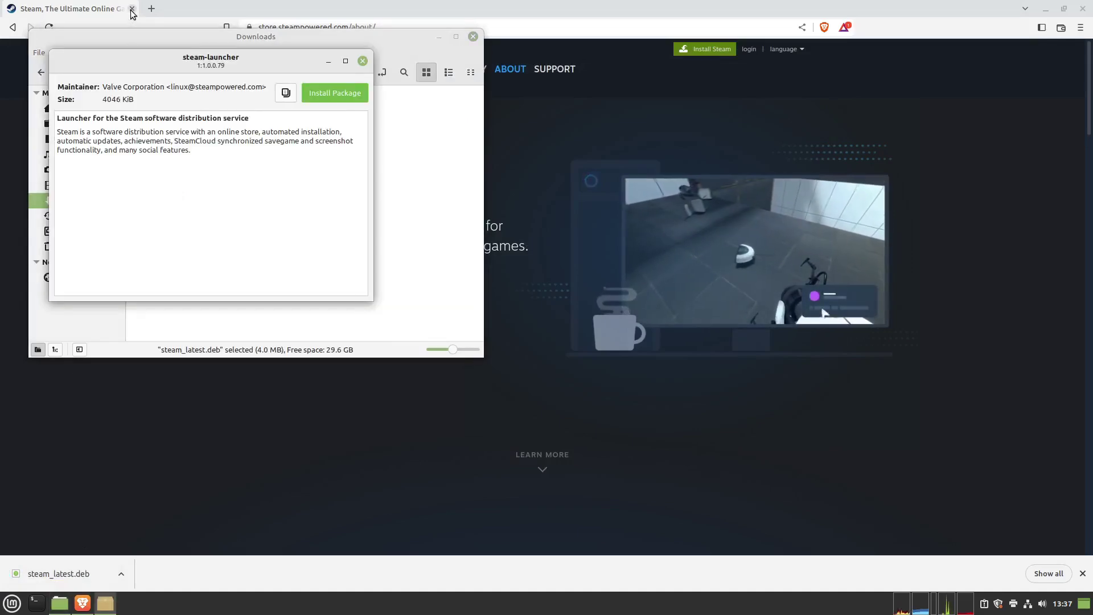
left_click(132, 9)
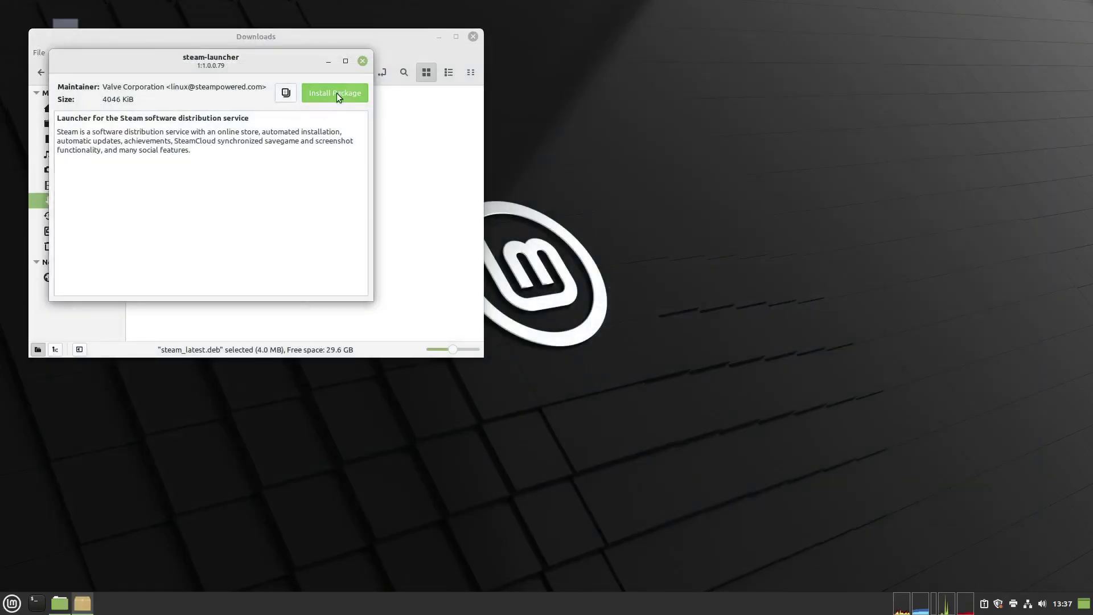
left_click(337, 94)
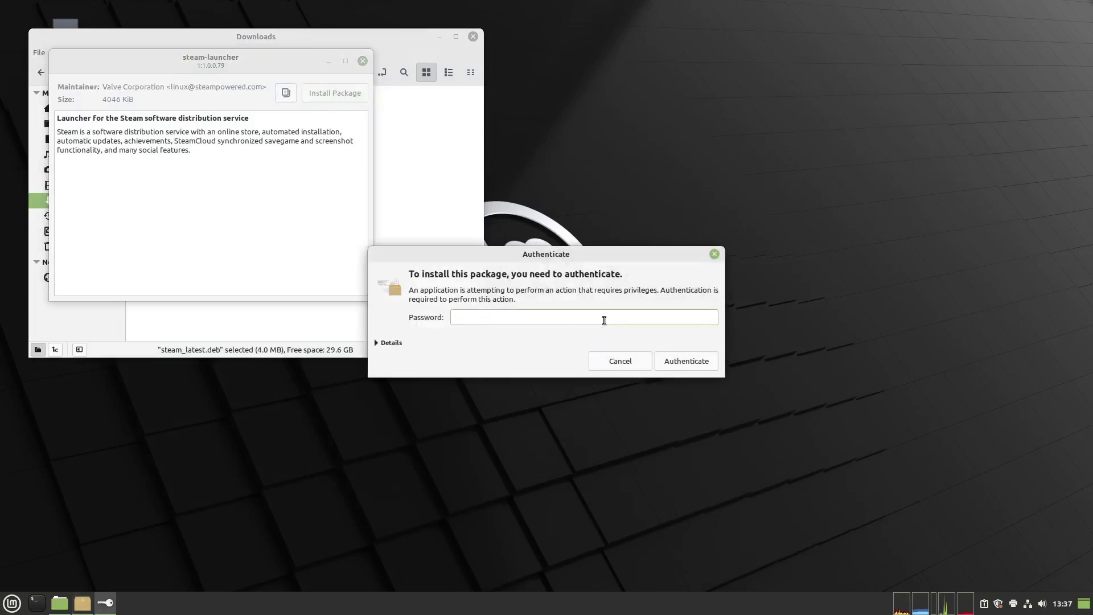
key("Return")
left_click(135, 199)
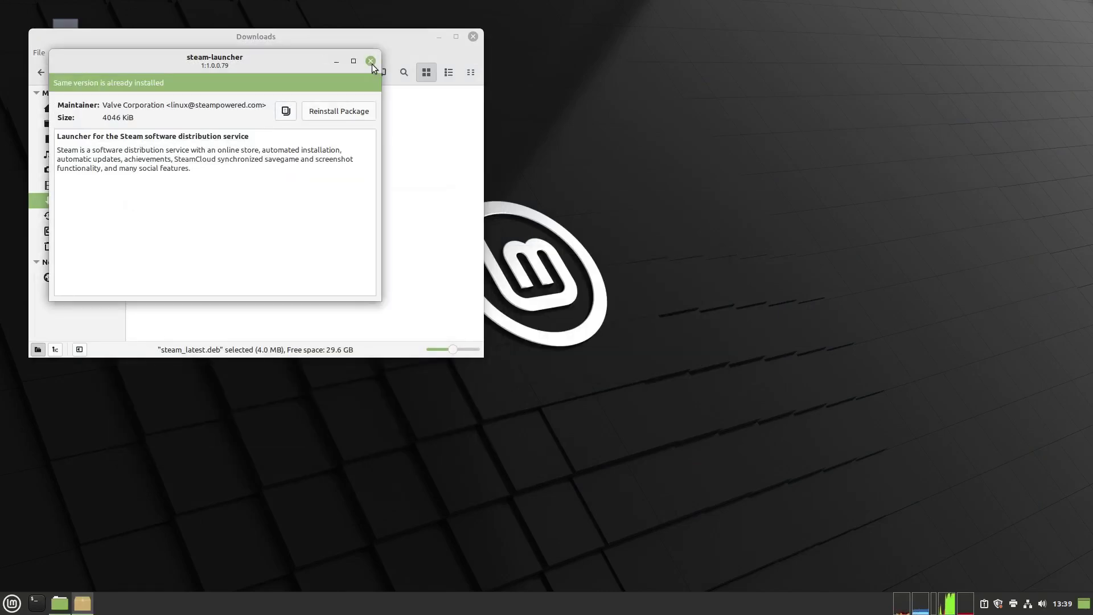
Close the package installer and move steam_latest.deb to the trash
left_click(370, 61)
right_click(162, 111)
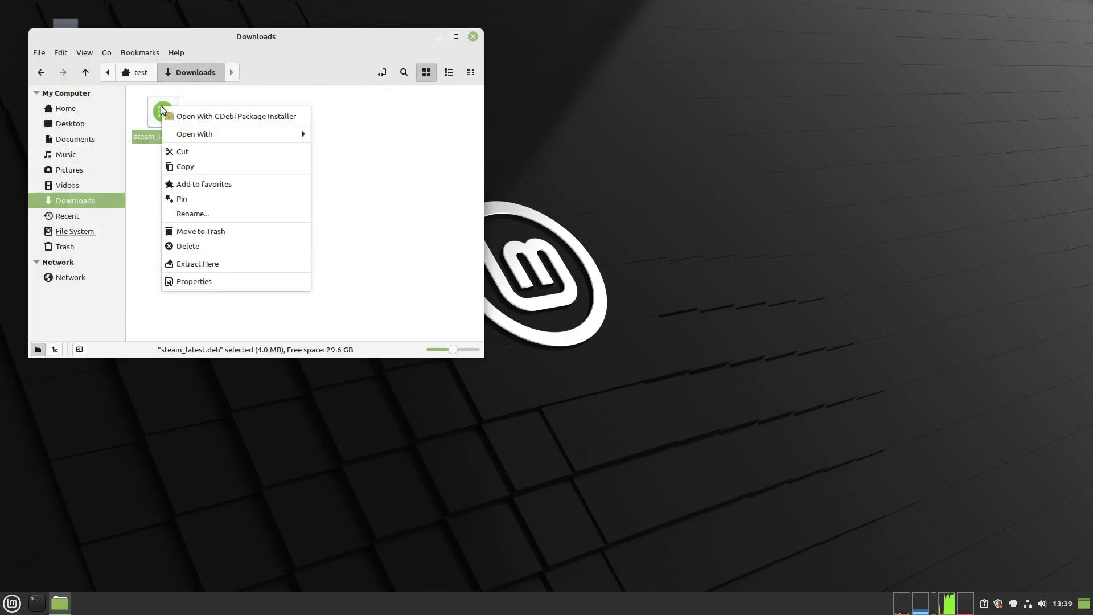
left_click(247, 233)
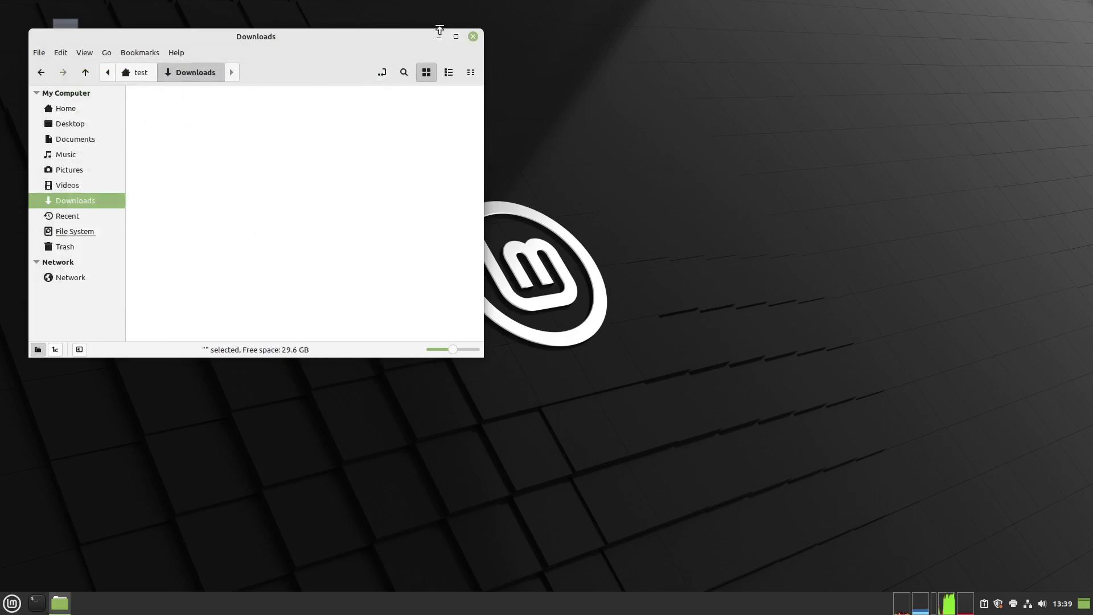
Launch Steam from the Games menu and authenticate its steamdeps package update
left_click(473, 37)
left_click(6, 608)
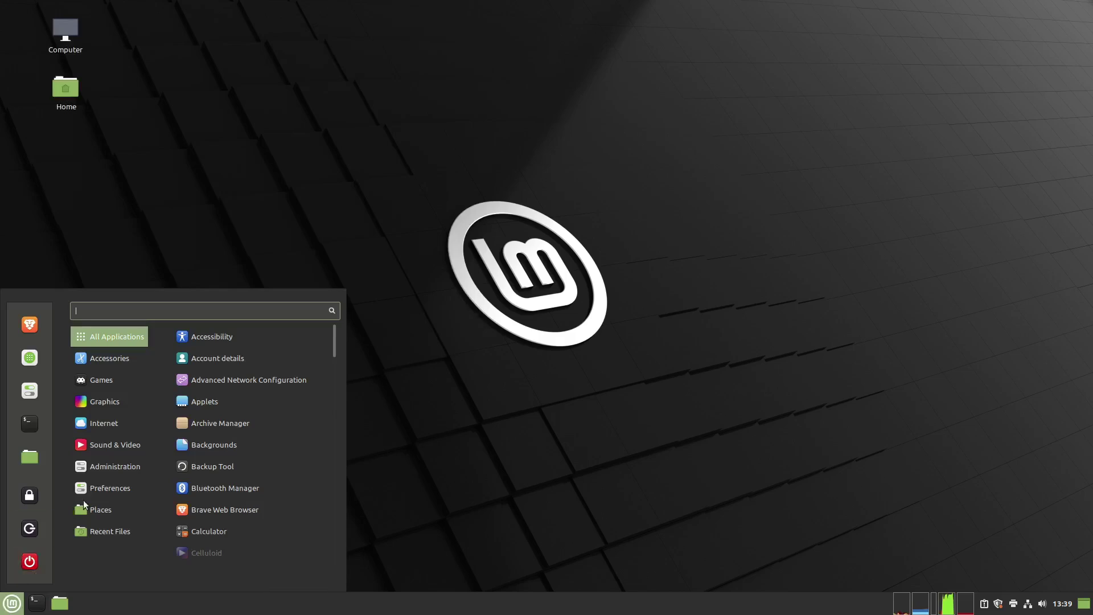
mouse_move(99, 377)
left_click(209, 341)
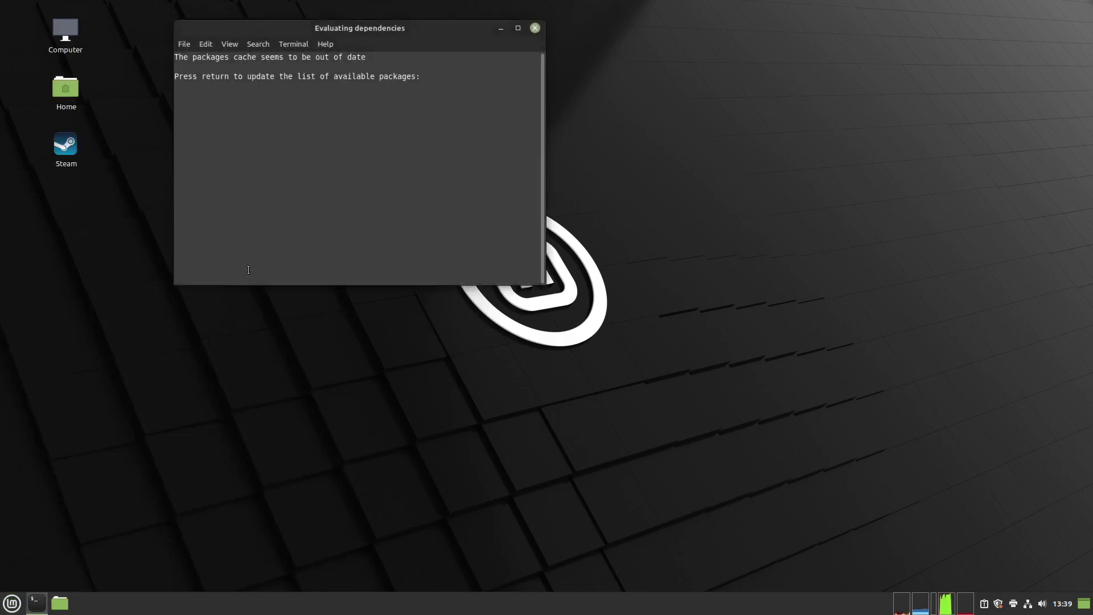
key("Return")
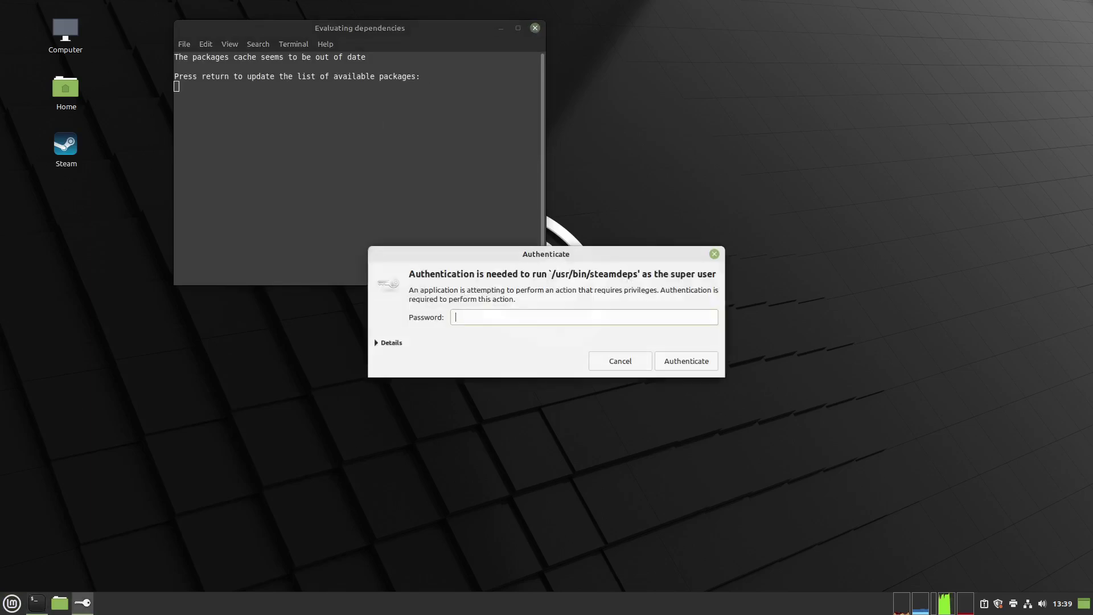
type("••")
key("Return")
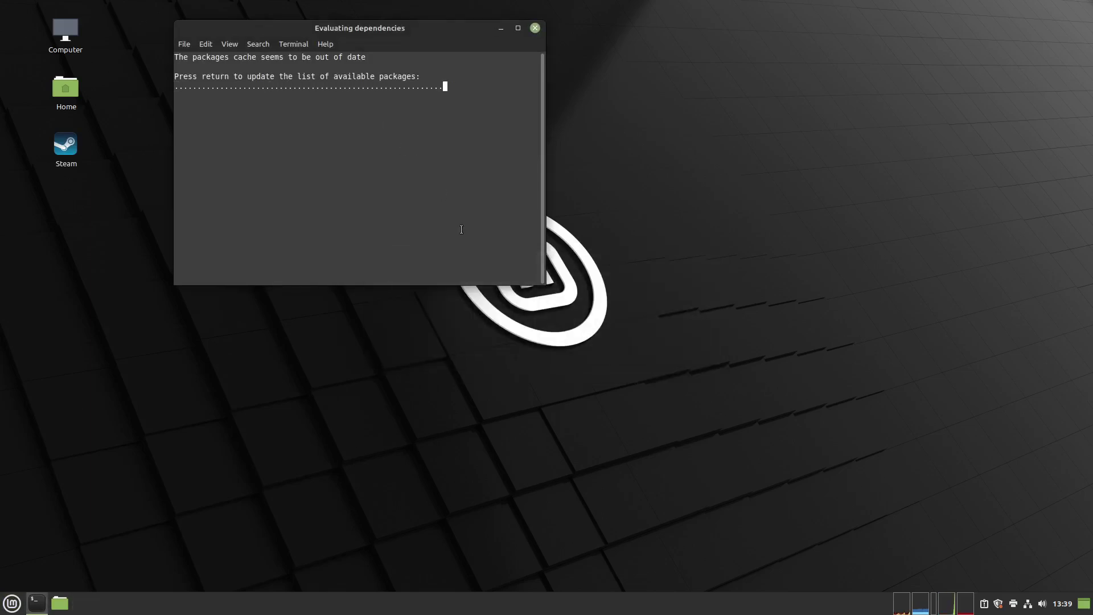
Proceed with installing Steam's extra i386 packages, answering y to continue
left_click_drag(452, 36, 316, 249)
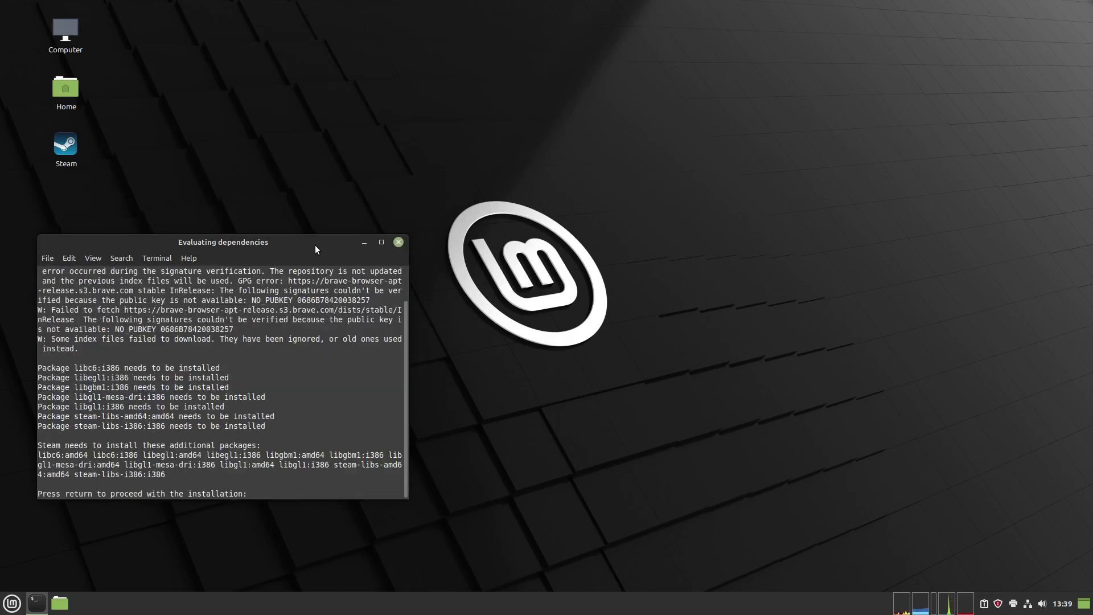
key("Return")
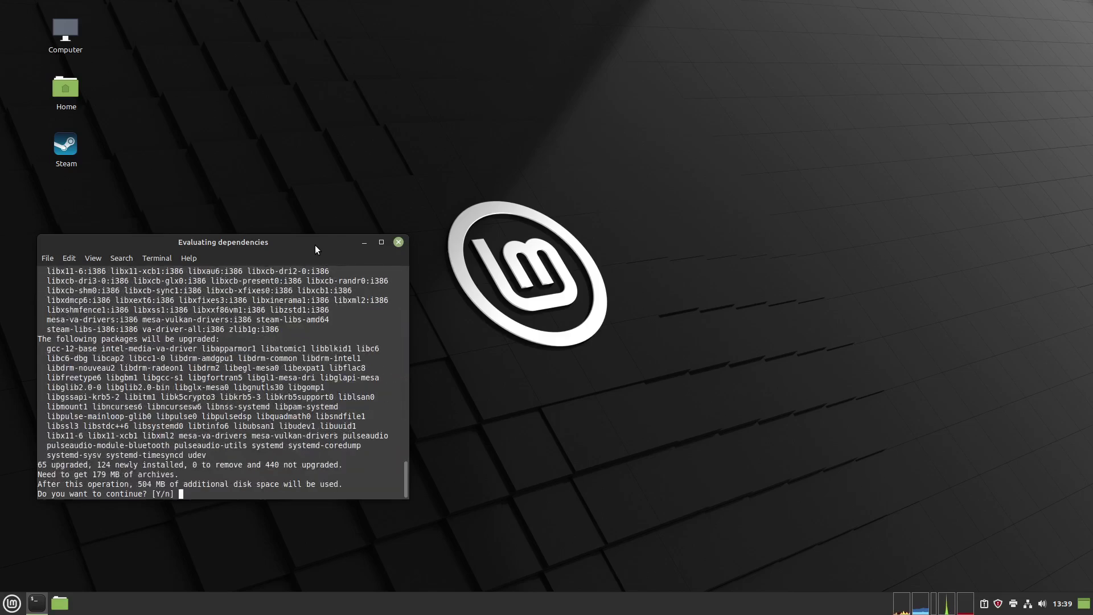
type("y")
key("Return")
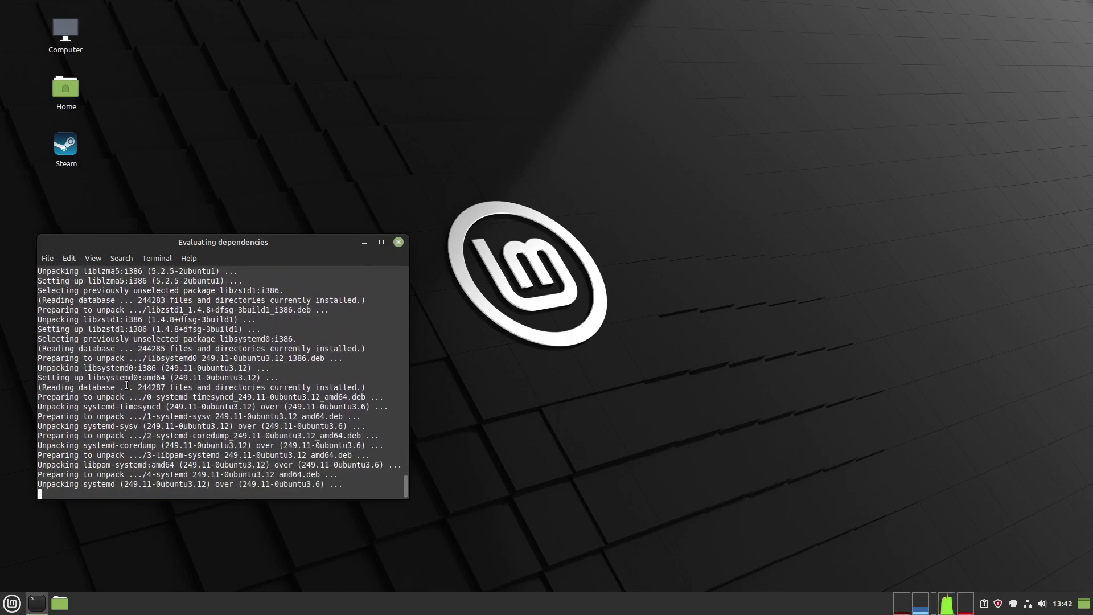
Launch Brave and unlock the login keyring with the password
left_click(11, 604)
left_click(27, 332)
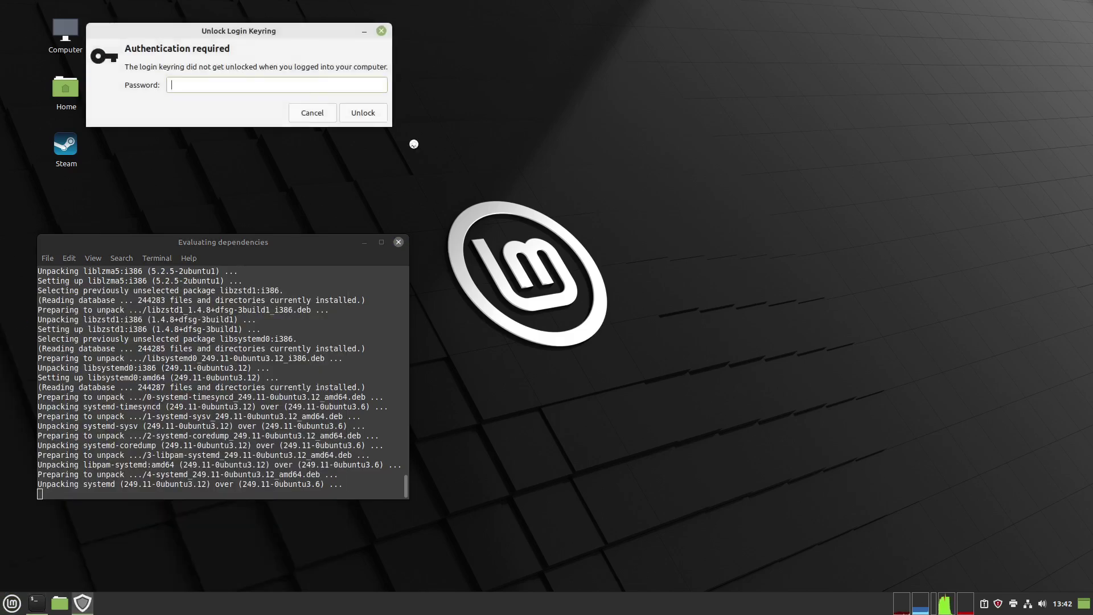
type("****")
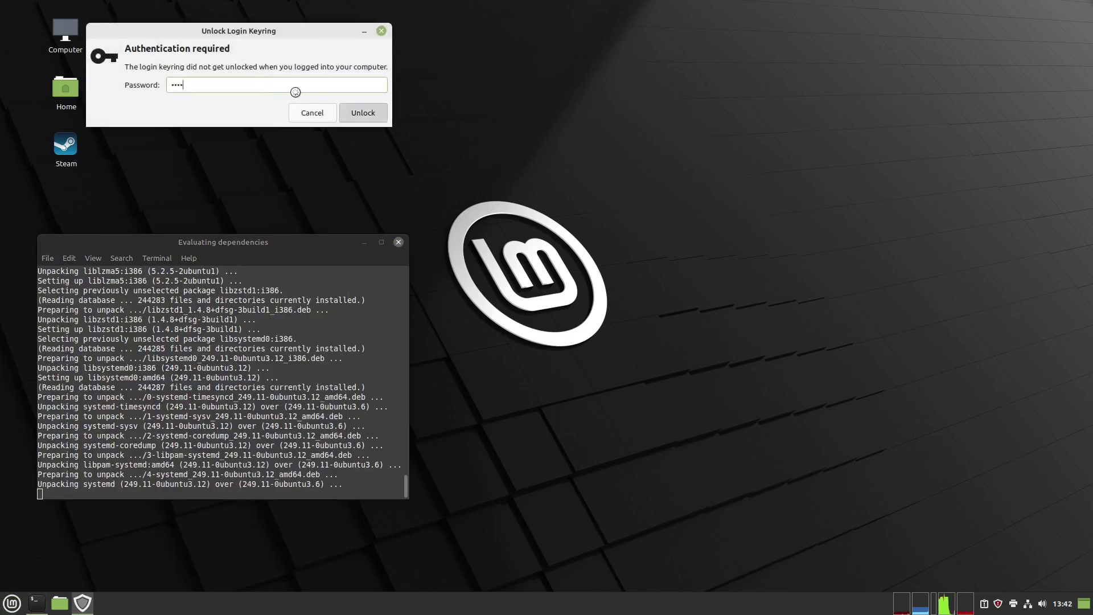
key("Return")
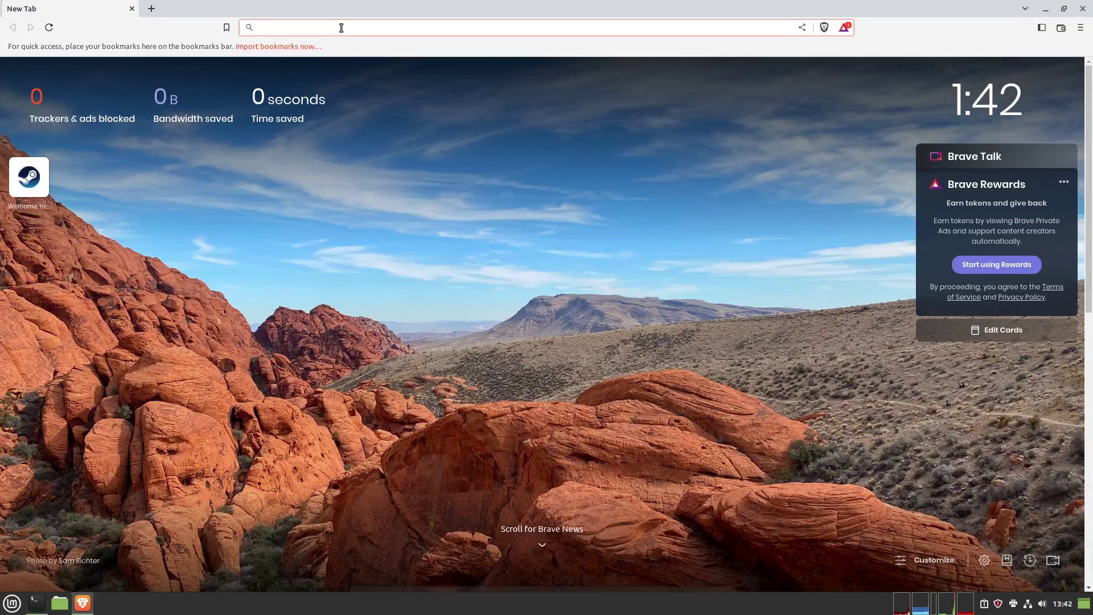
Load moddb.com/mods/the-stanley-parable and browse the mod's files list
left_click_drag(350, 12, 889, 61)
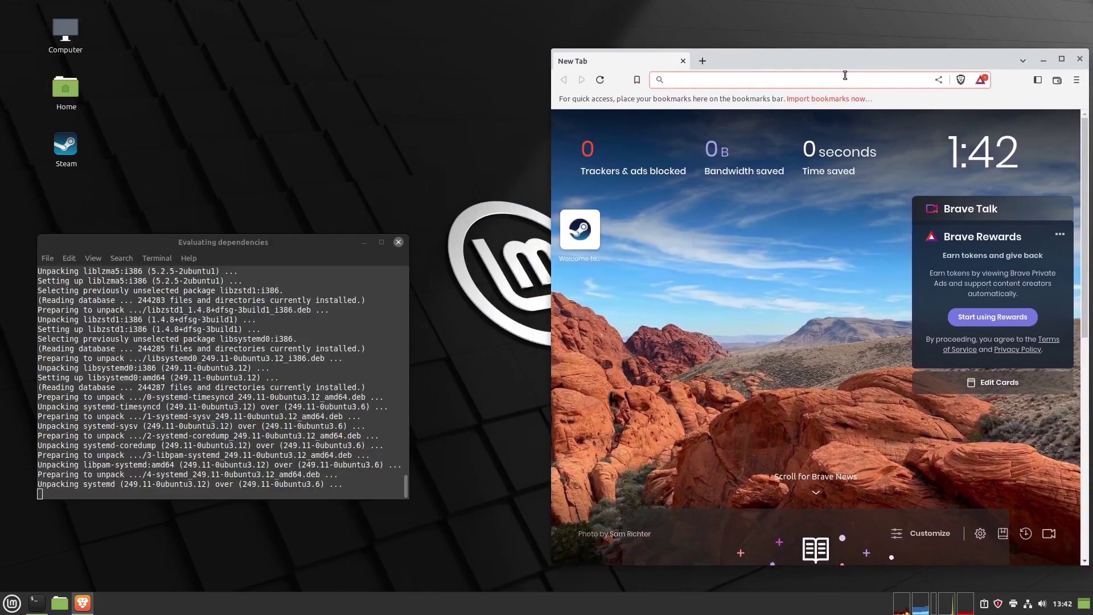
type("moddb")
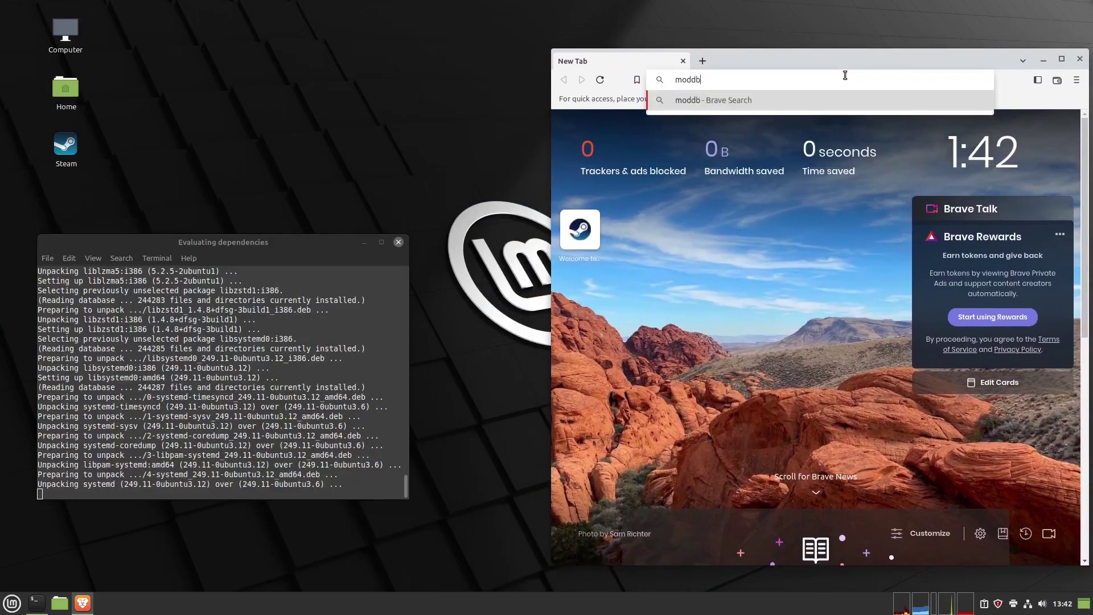
type(".com/mods")
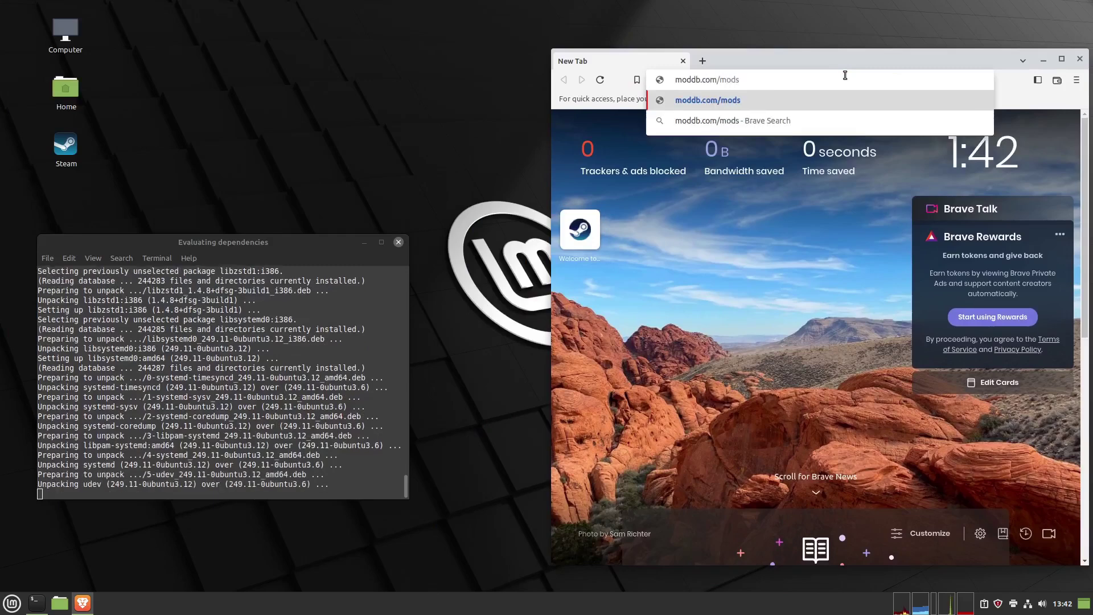
type("/the-stan")
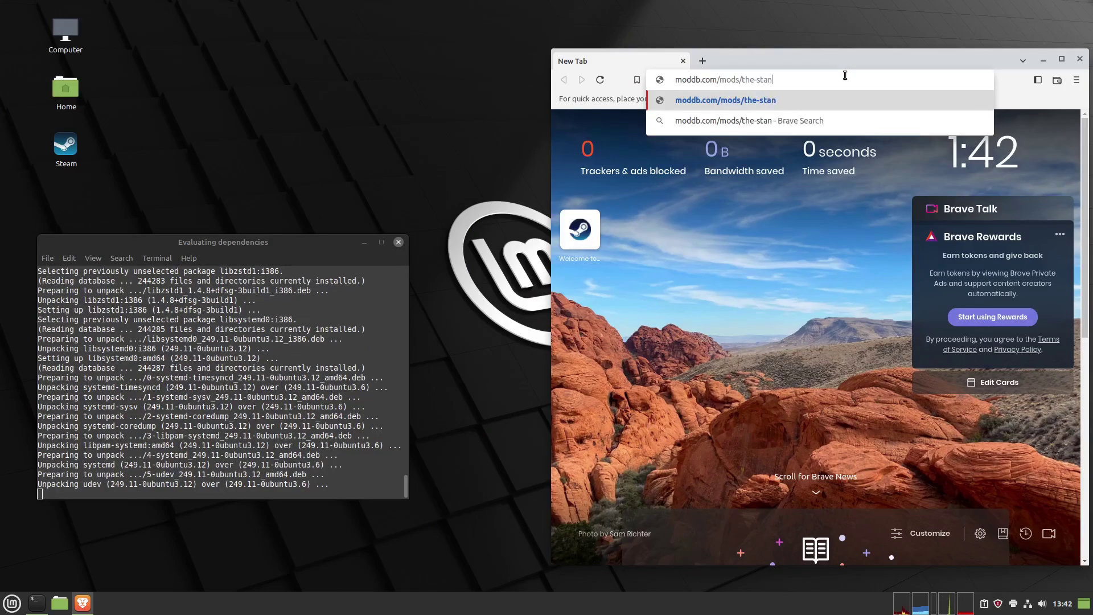
type("ley-parable")
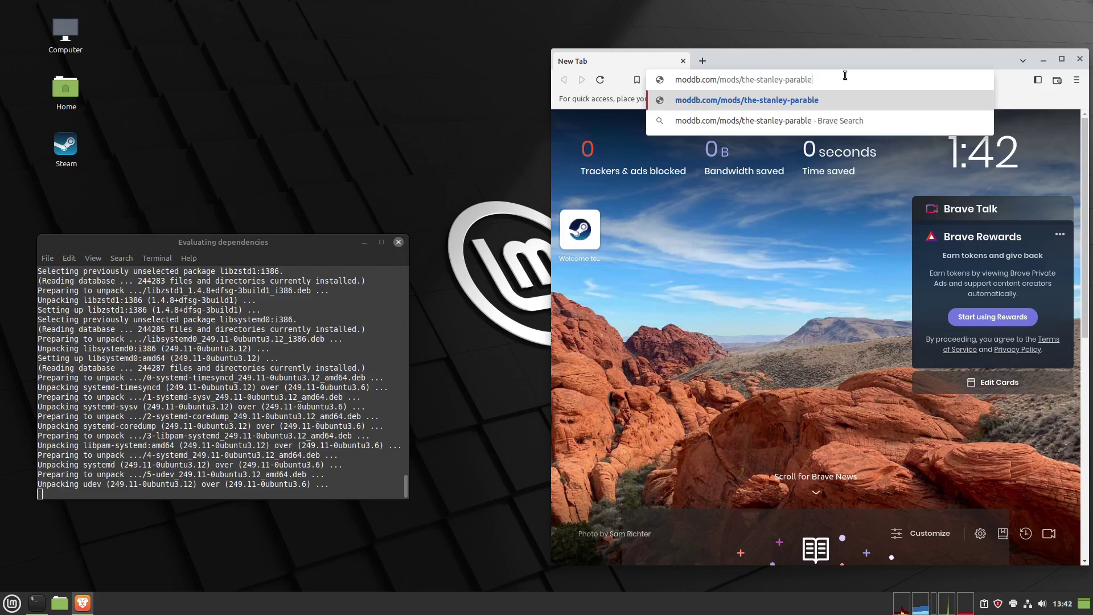
key("Return")
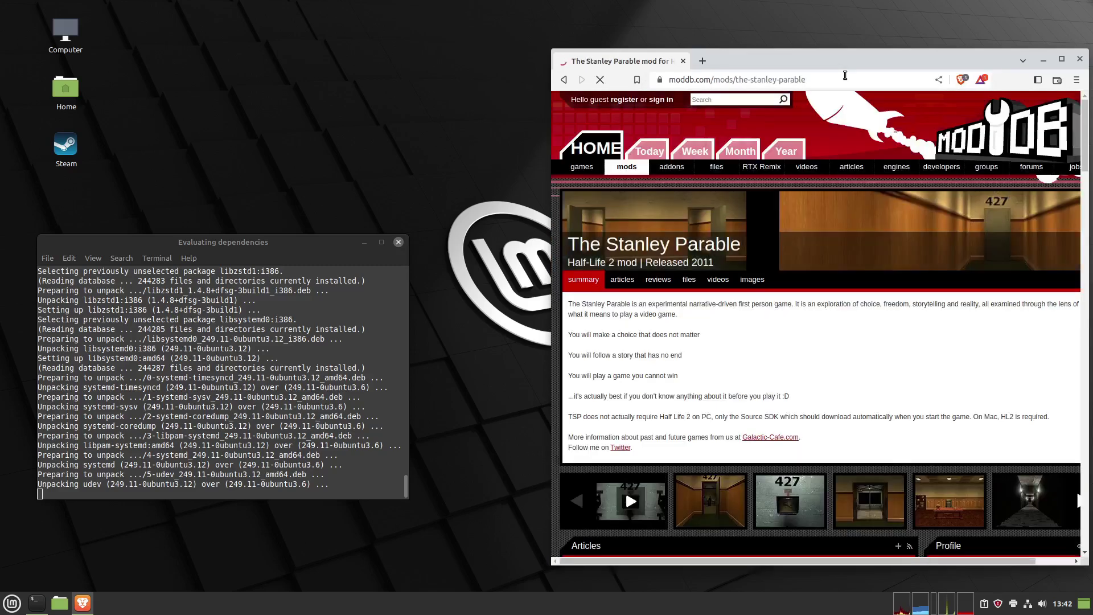
left_click(688, 280)
scroll(690, 291, "down", 1)
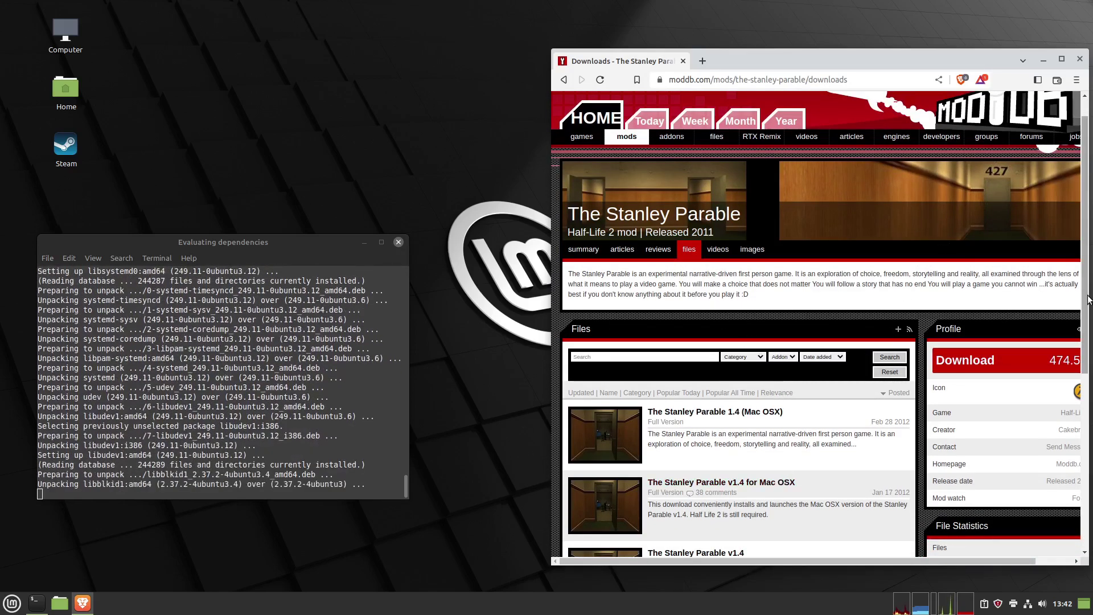
left_click_drag(1085, 302, 1088, 344)
scroll(674, 316, "down", 5)
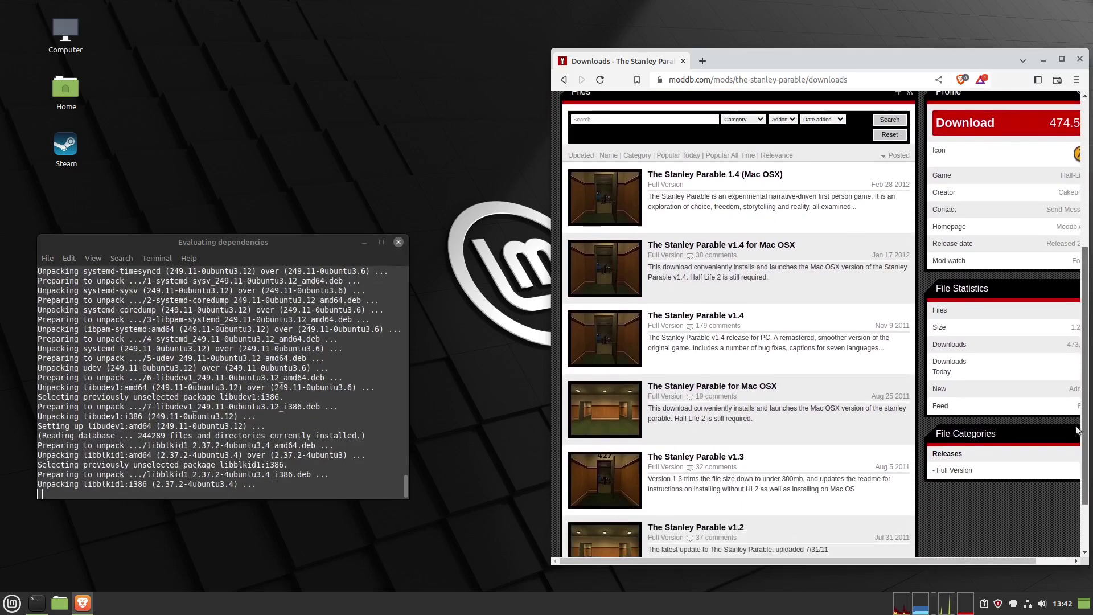
Download the The Stanley Parable v1.4 zip into the Downloads folder
left_click(674, 316)
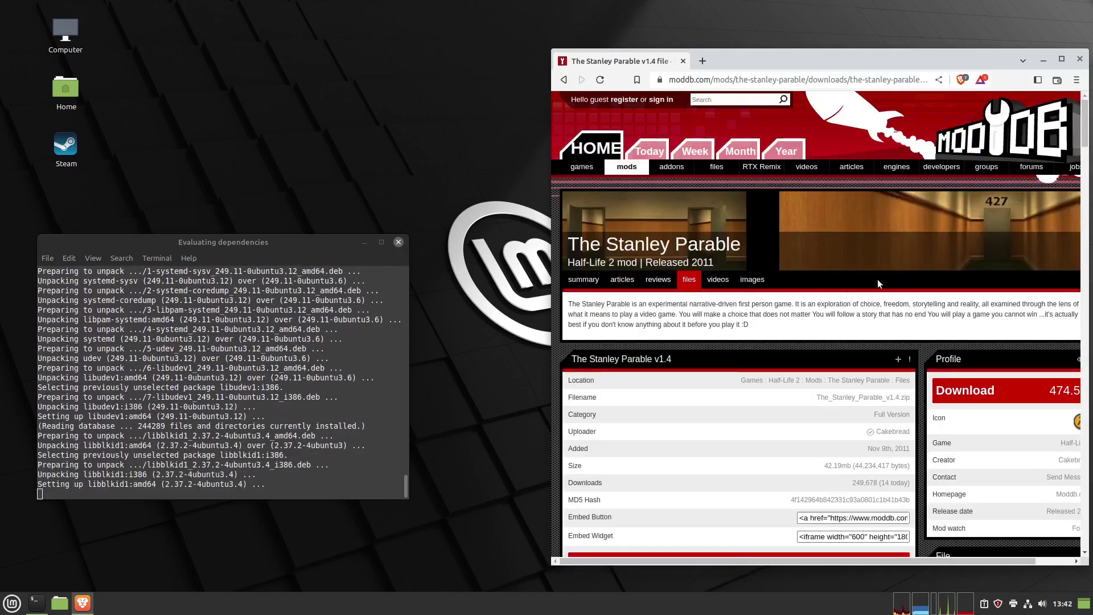
left_click(992, 389)
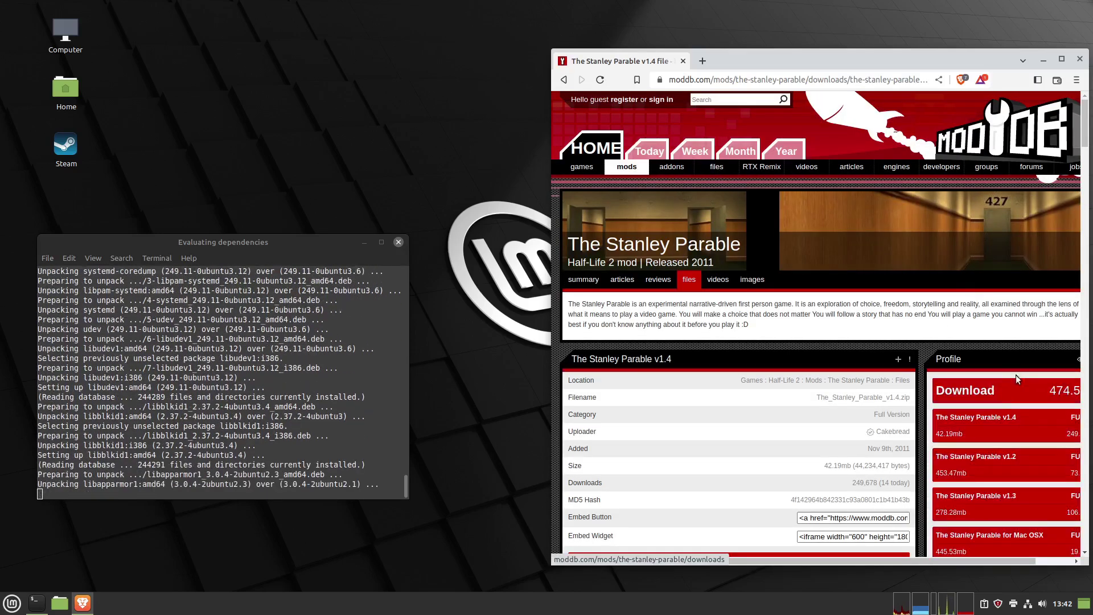
scroll(1018, 314, "right", 2)
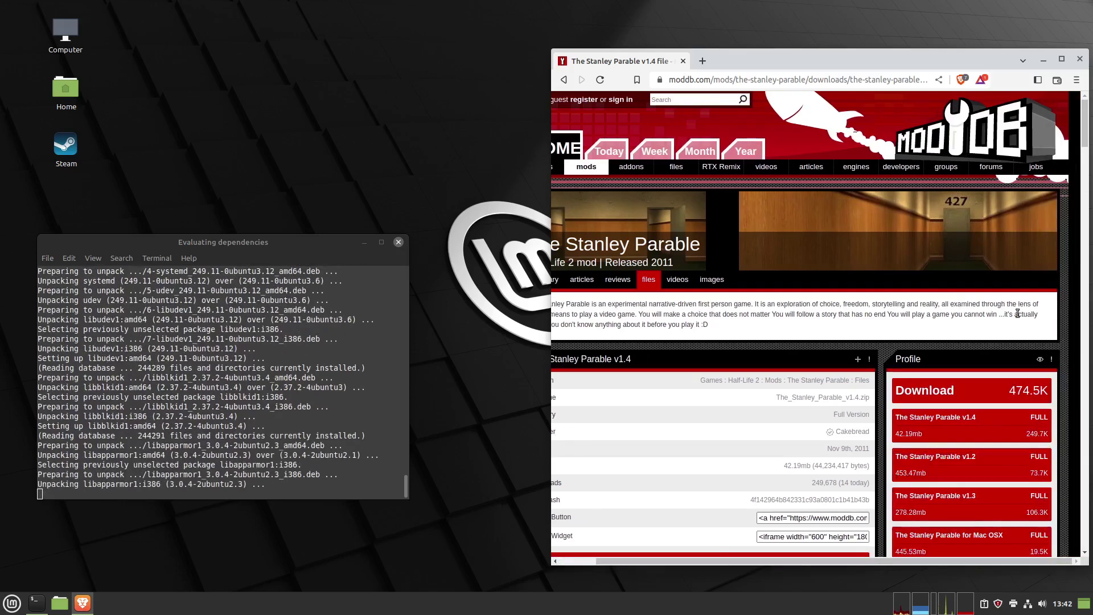
scroll(959, 430, "left", 2)
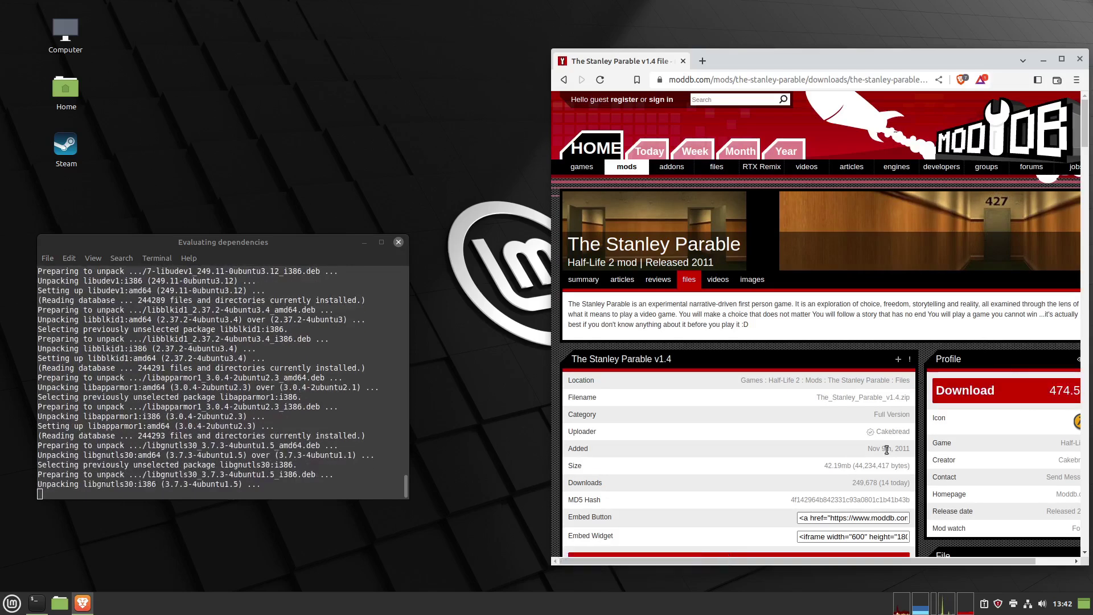
left_click_drag(1087, 149, 1088, 180)
left_click(747, 267)
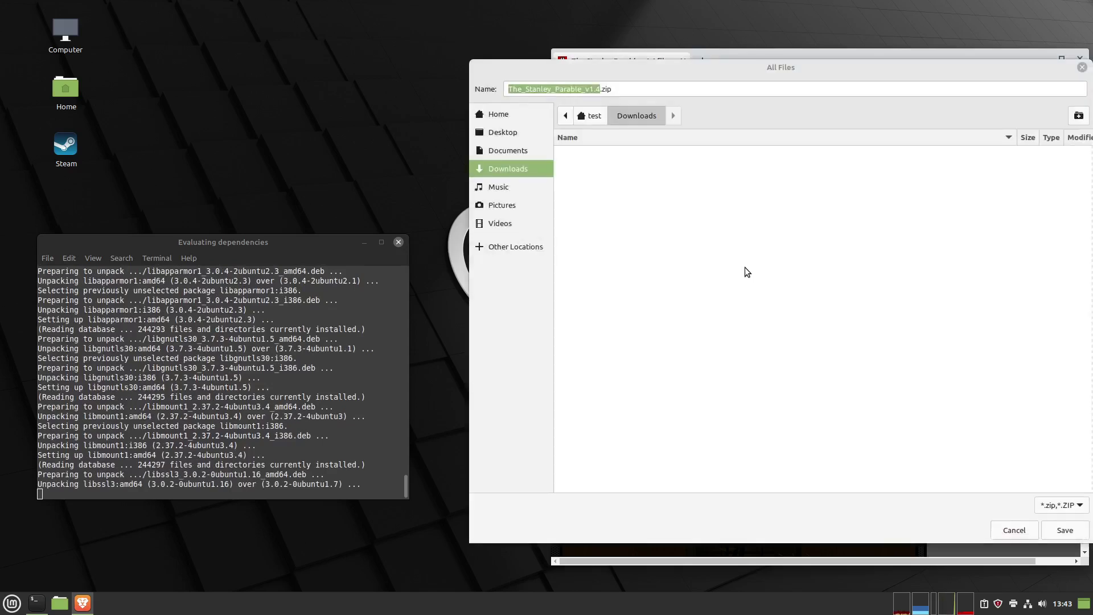
left_click(1065, 531)
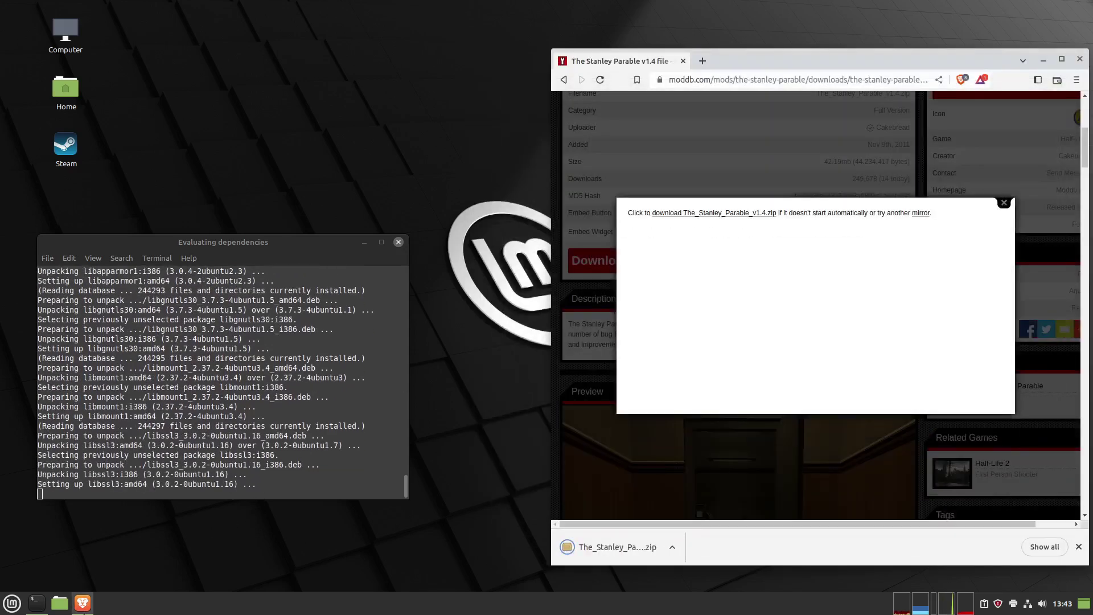
Close Brave and open the Downloads folder in the file manager
left_click(59, 603)
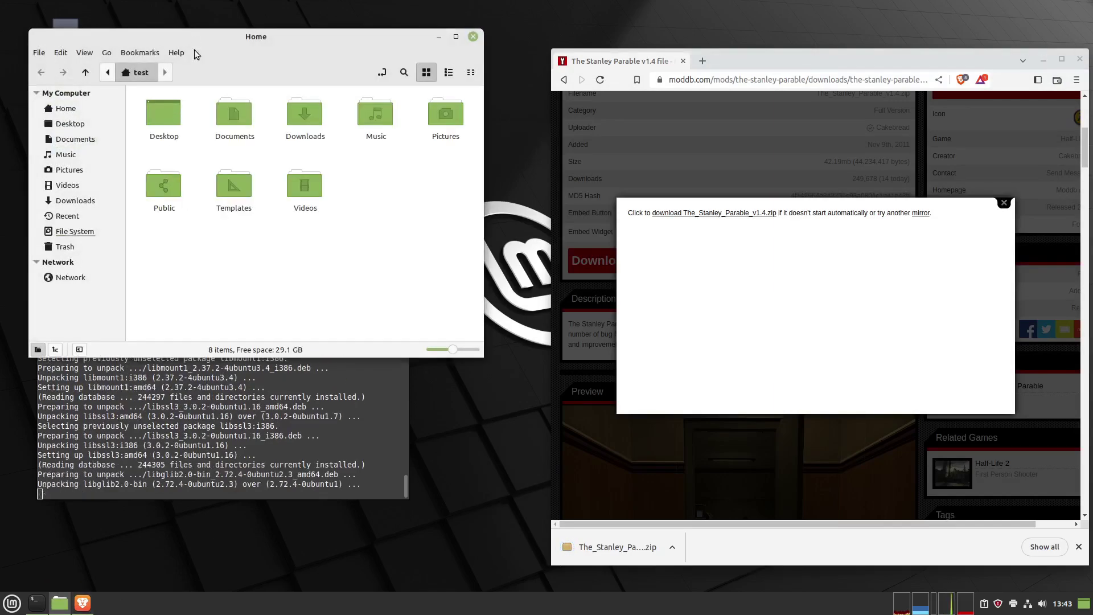
left_click_drag(194, 49, 658, 132)
left_click(684, 61)
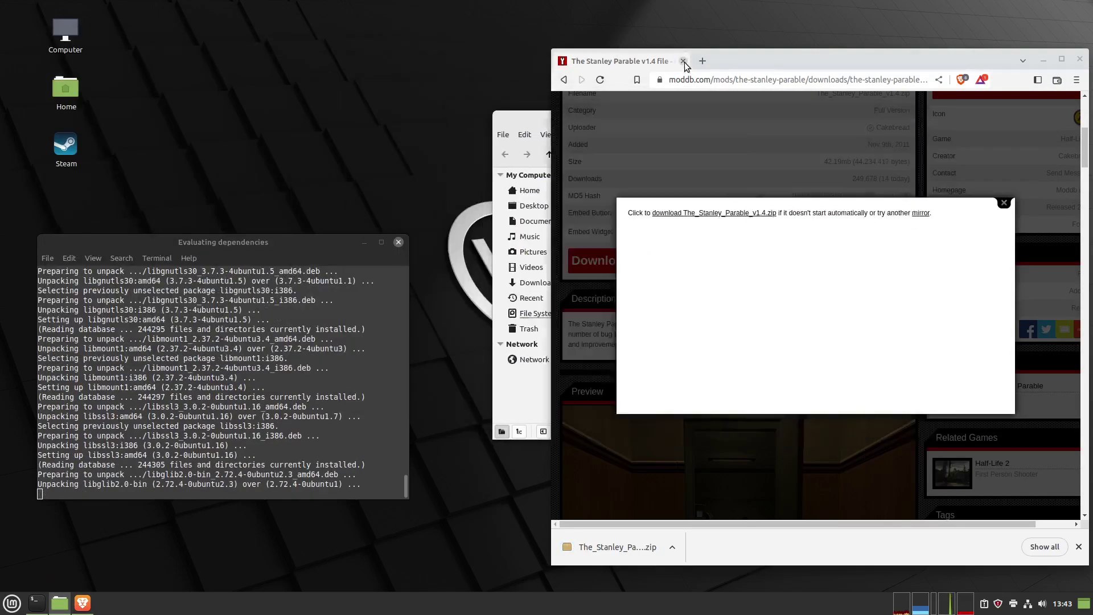
double_click(757, 204)
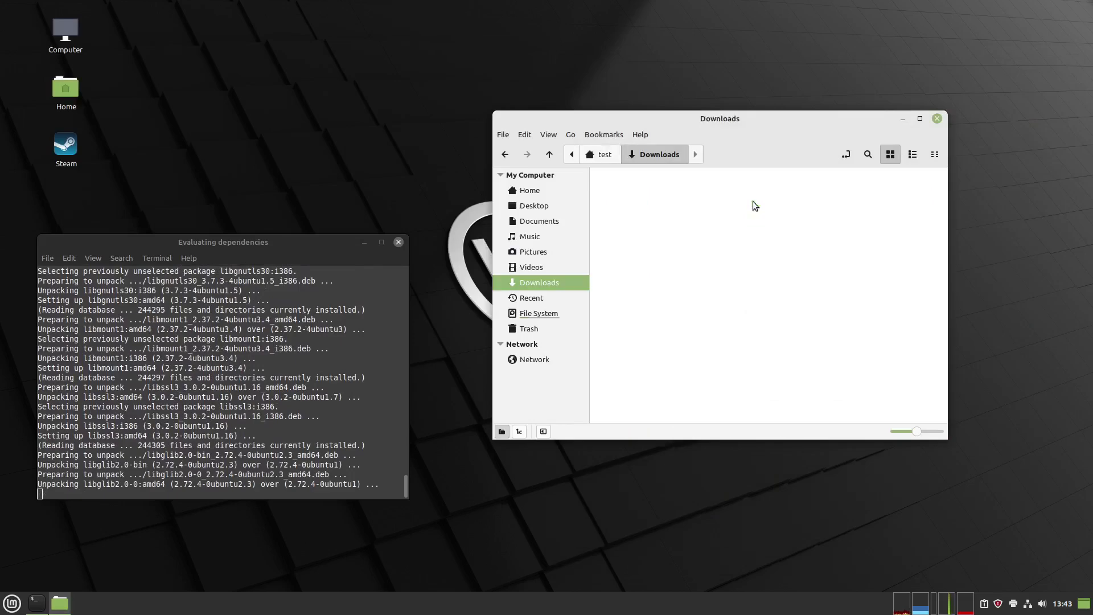
Extract The_Stanley_Parable_v1.4.zip in Downloads and open its thestanleyparable subfolder
right_click(630, 205)
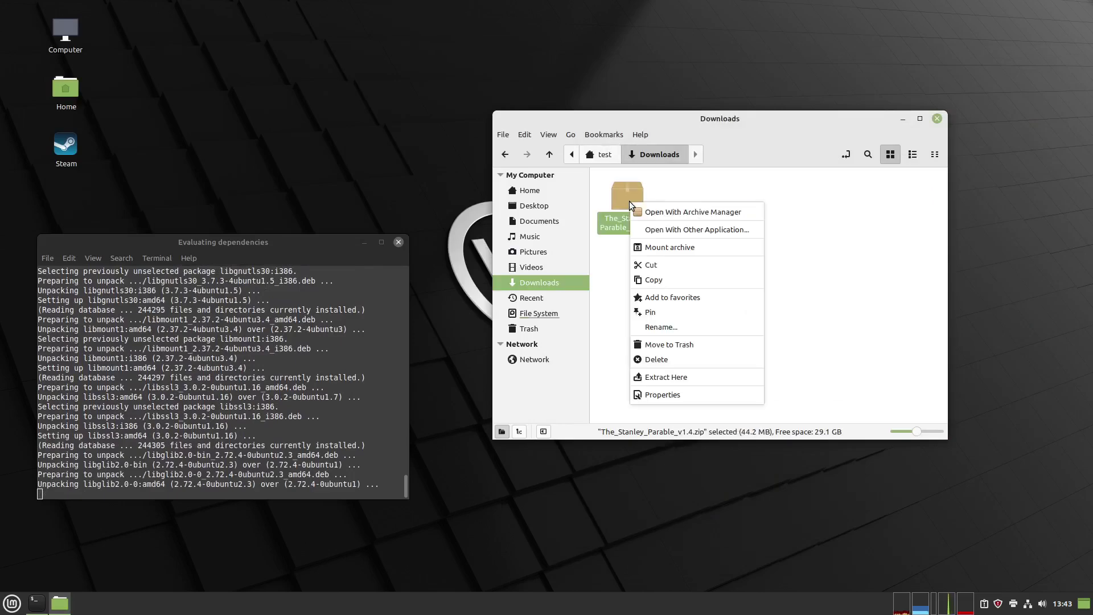
left_click(702, 377)
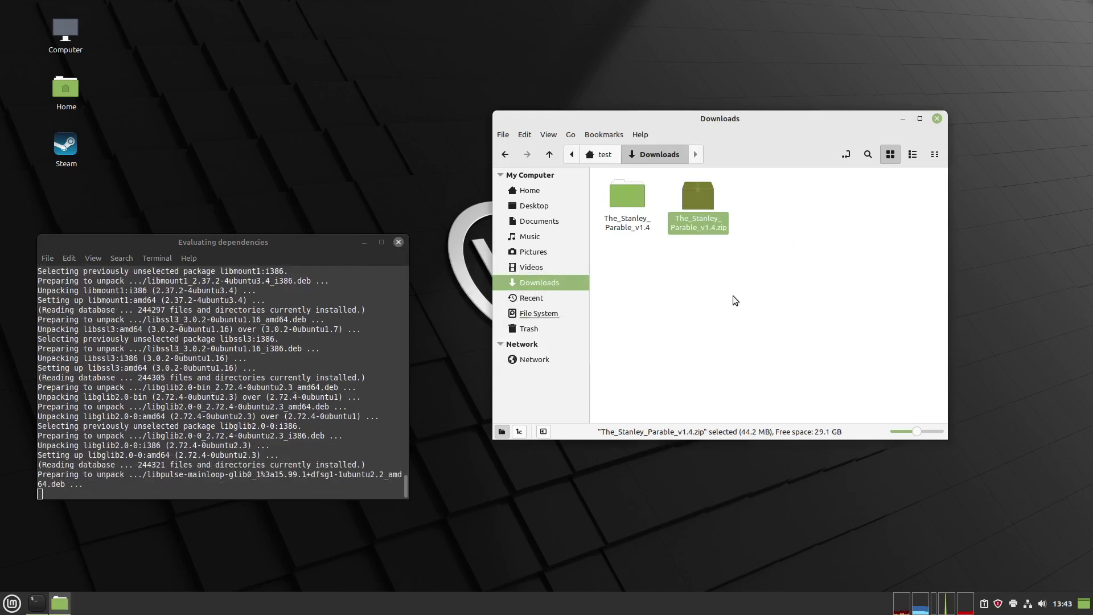
double_click(638, 203)
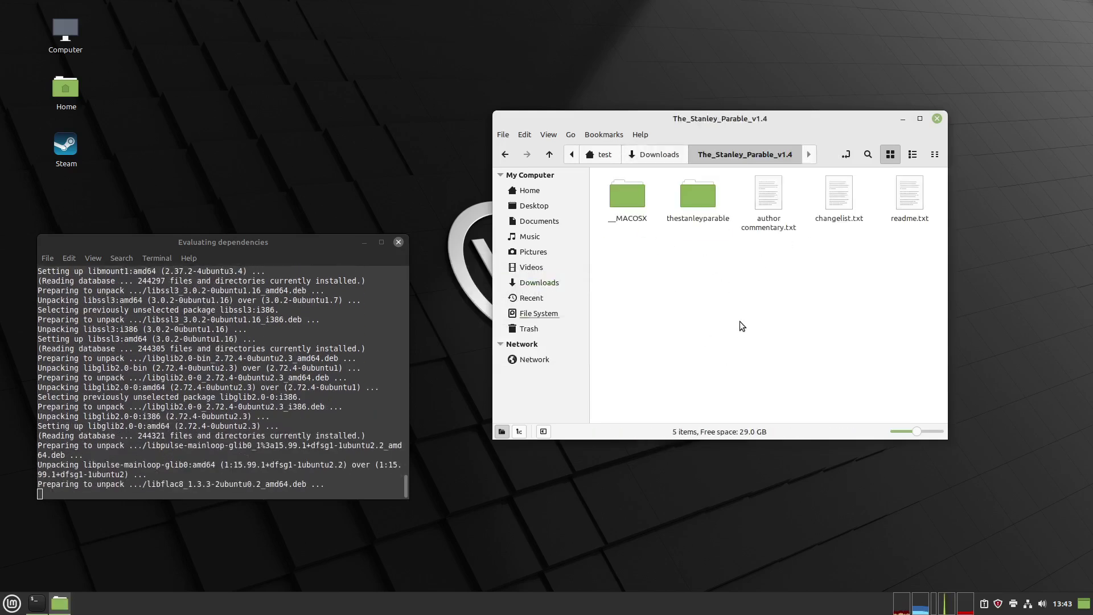
left_click(695, 201)
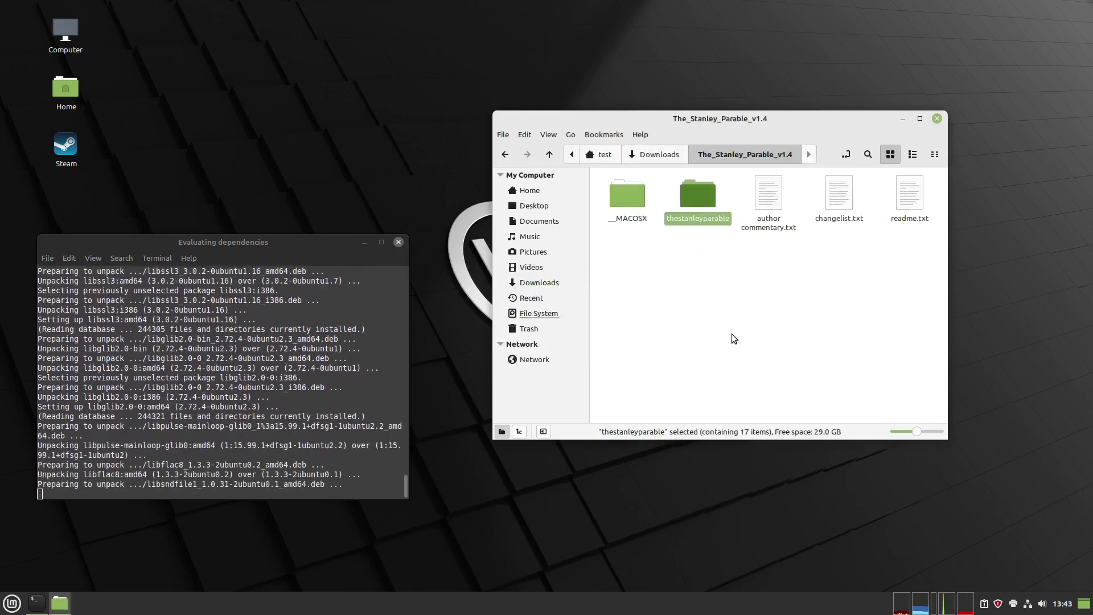
double_click(700, 200)
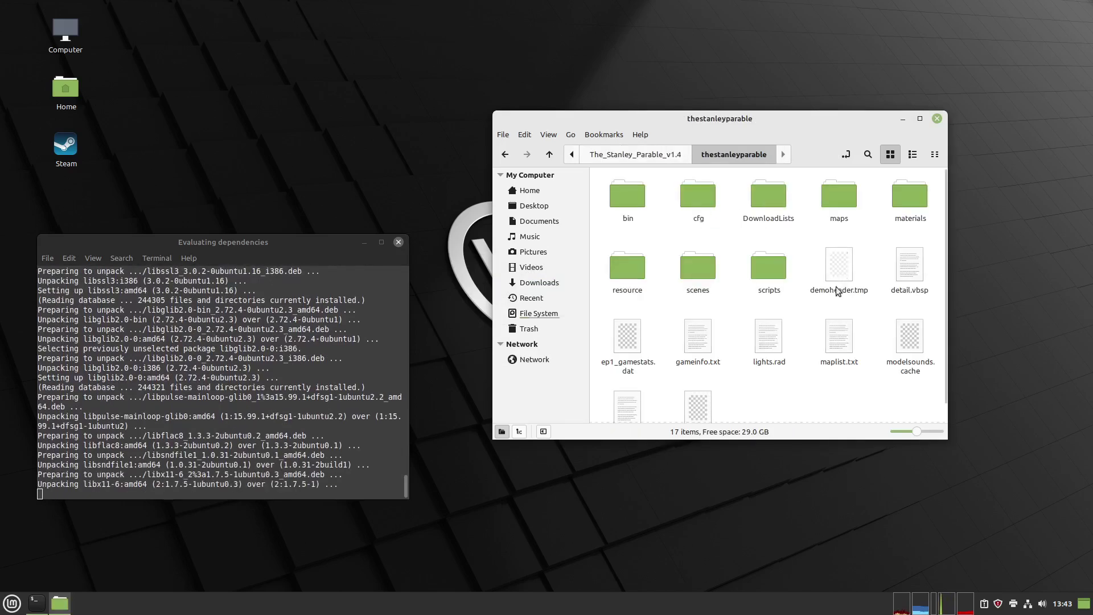
Append '(HL2 Mod v1.4)' to the game name in gameinfo.txt and save it in Xed
double_click(693, 345)
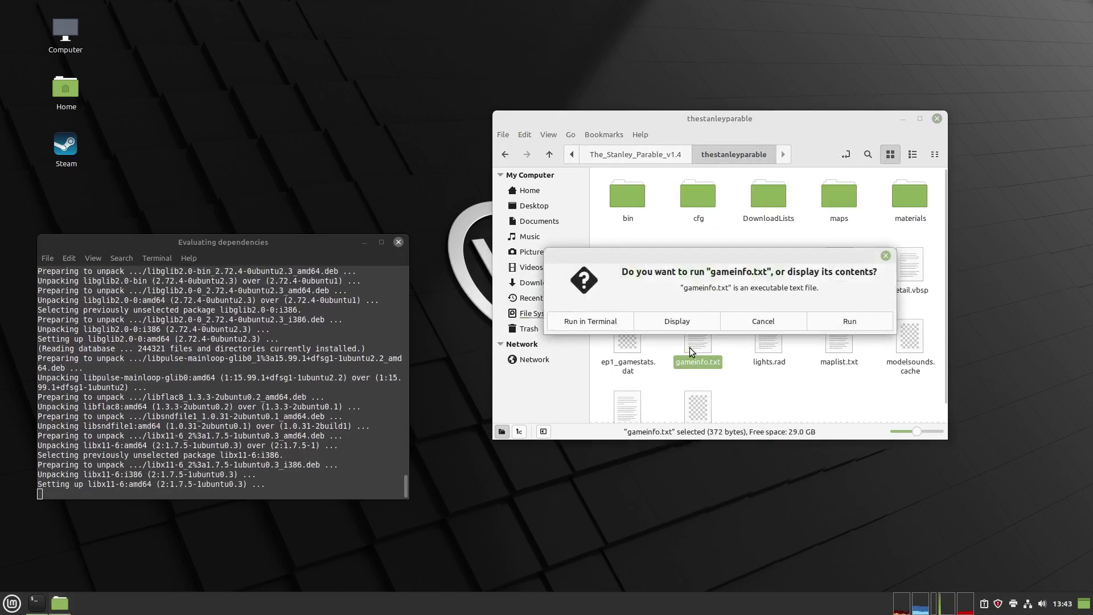
left_click(694, 322)
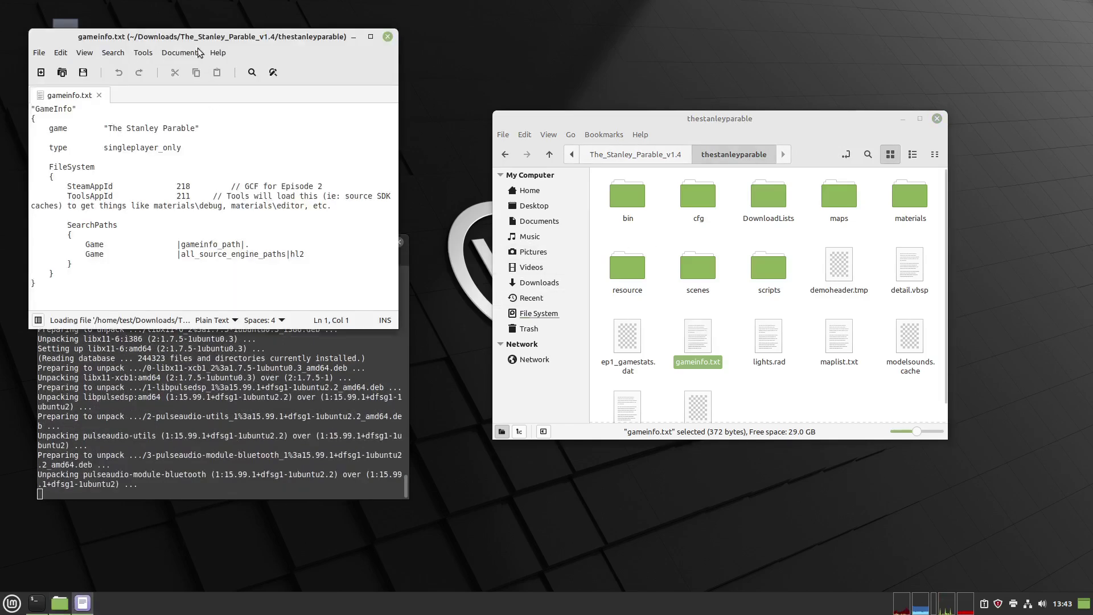
left_click_drag(216, 41, 720, 163)
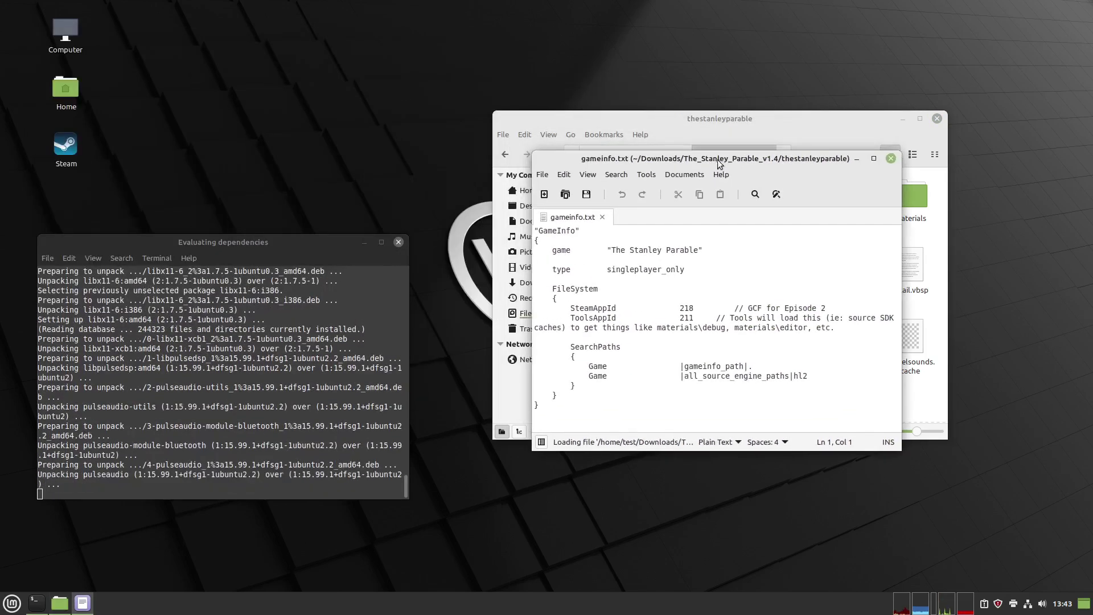
left_click(699, 249)
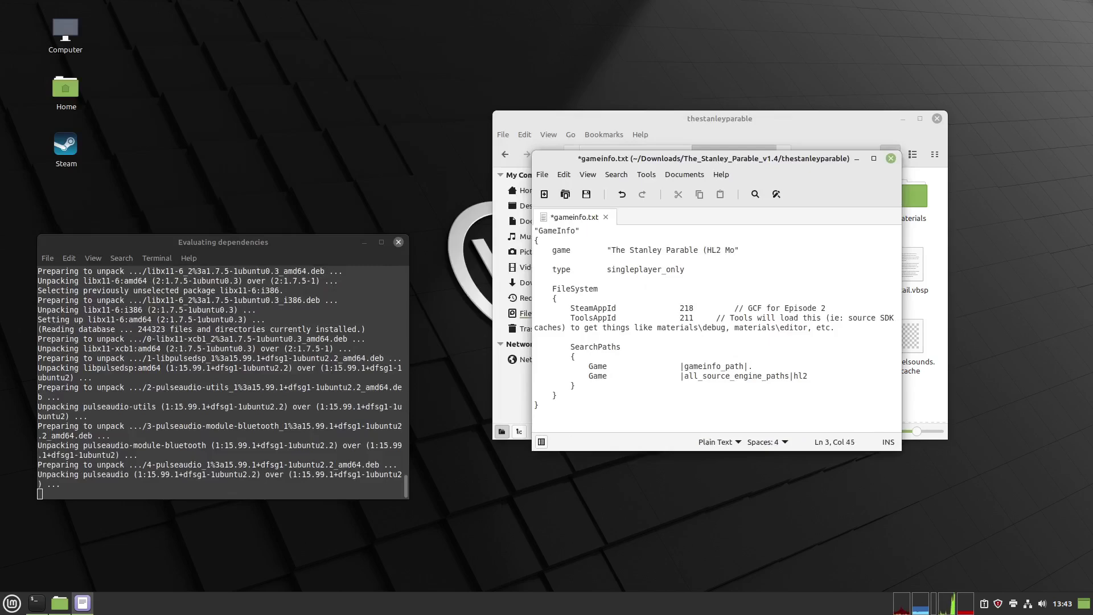
type("(HL2 Mod v1.4")
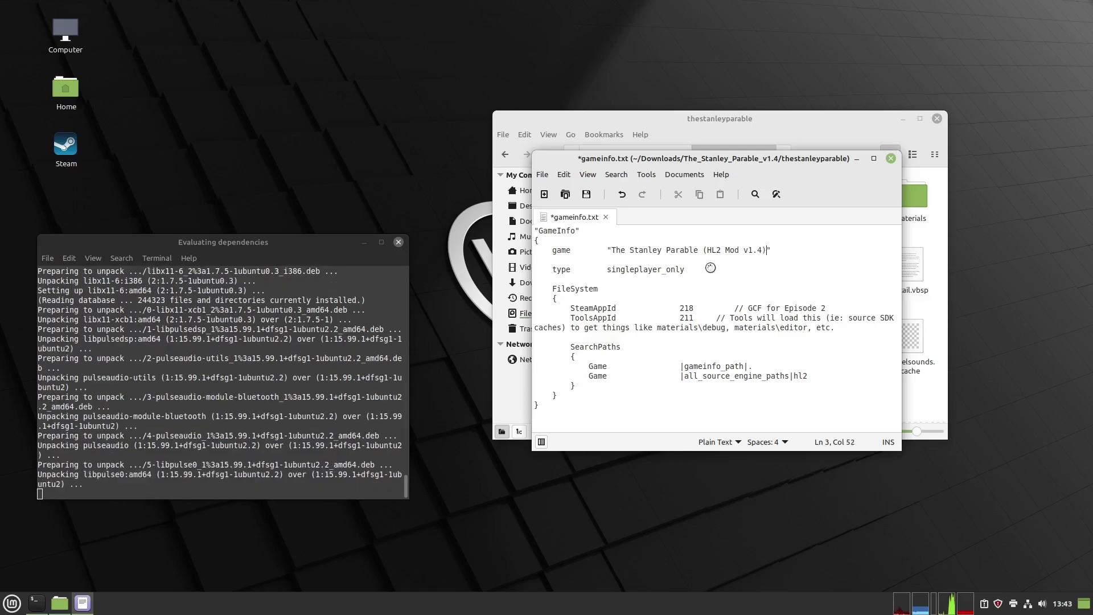
type(")")
key("ctrl+s")
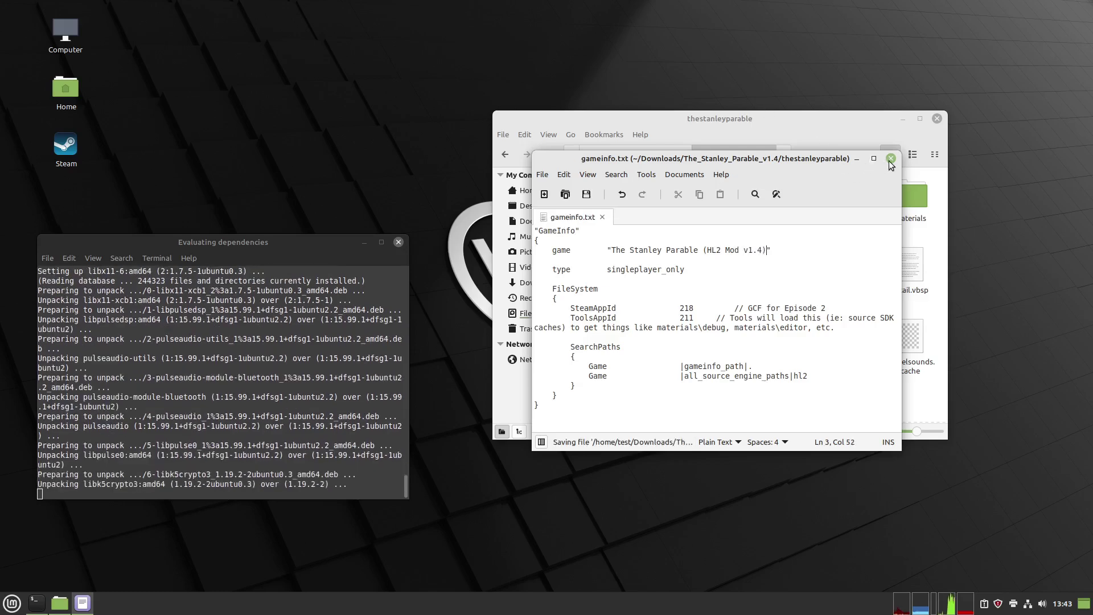
Close the editor and open a second window of the The_Stanley_Parable_v1.4 folder
left_click(891, 159)
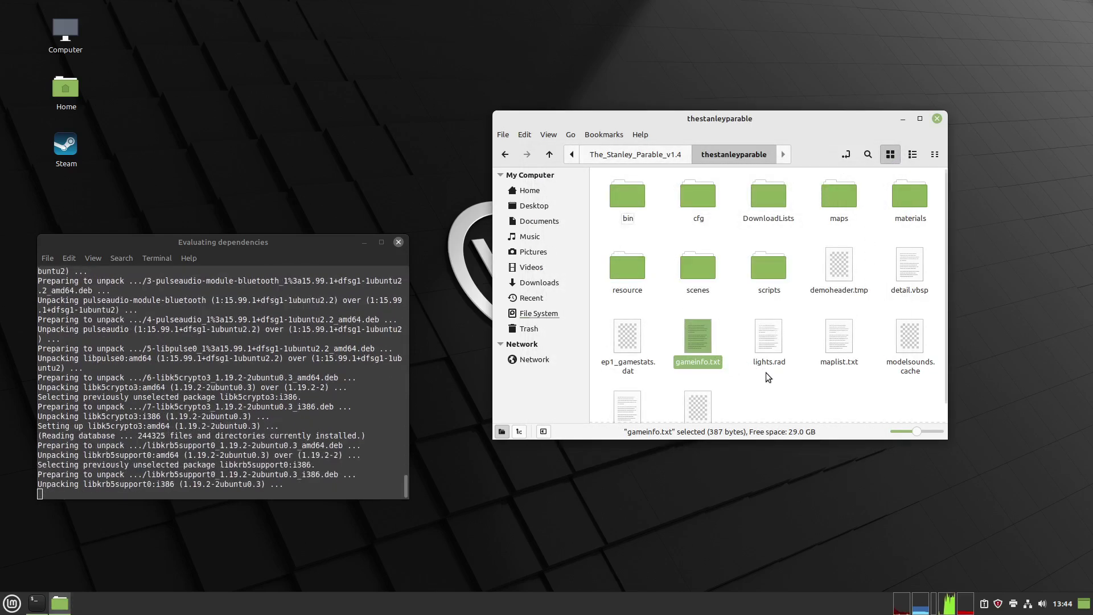
left_click(635, 154)
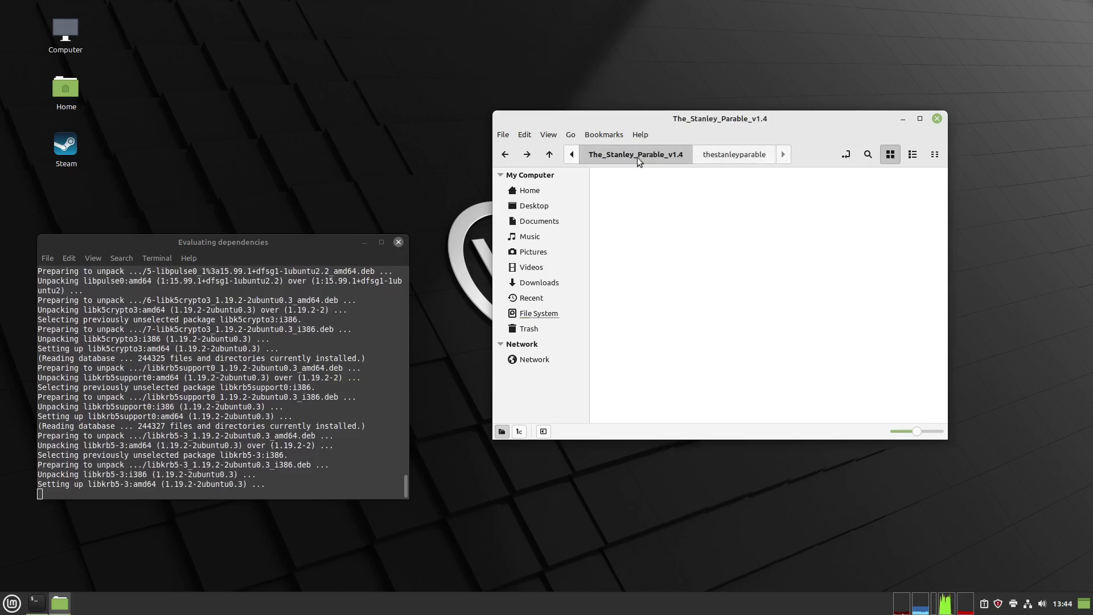
left_click(504, 137)
left_click(527, 165)
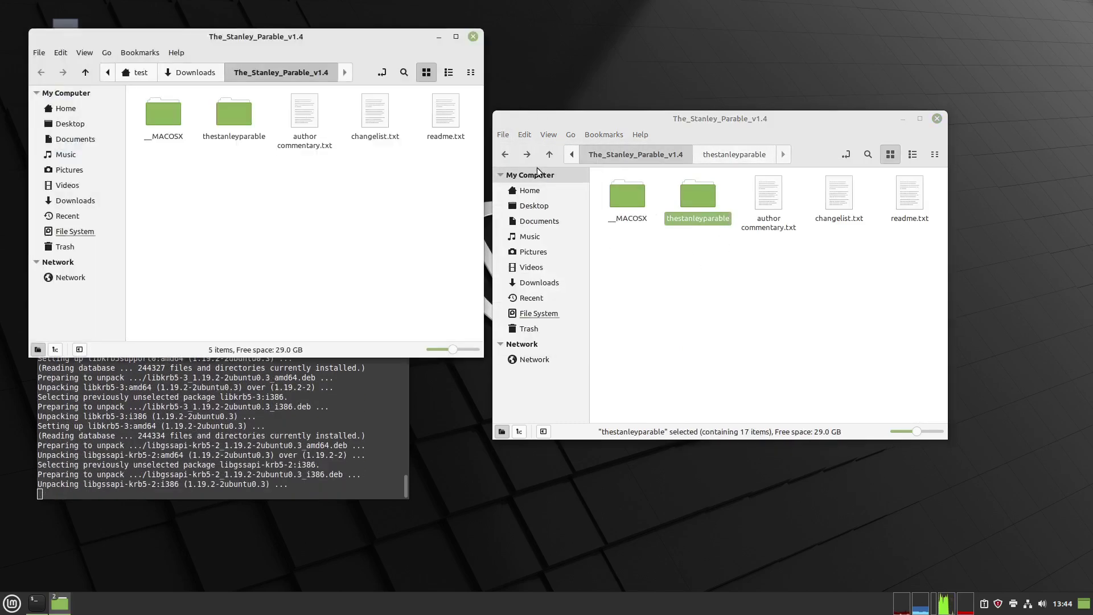
Tile the two folder windows into the top-right and bottom-right screen quarters
left_click_drag(157, 41, 675, 235)
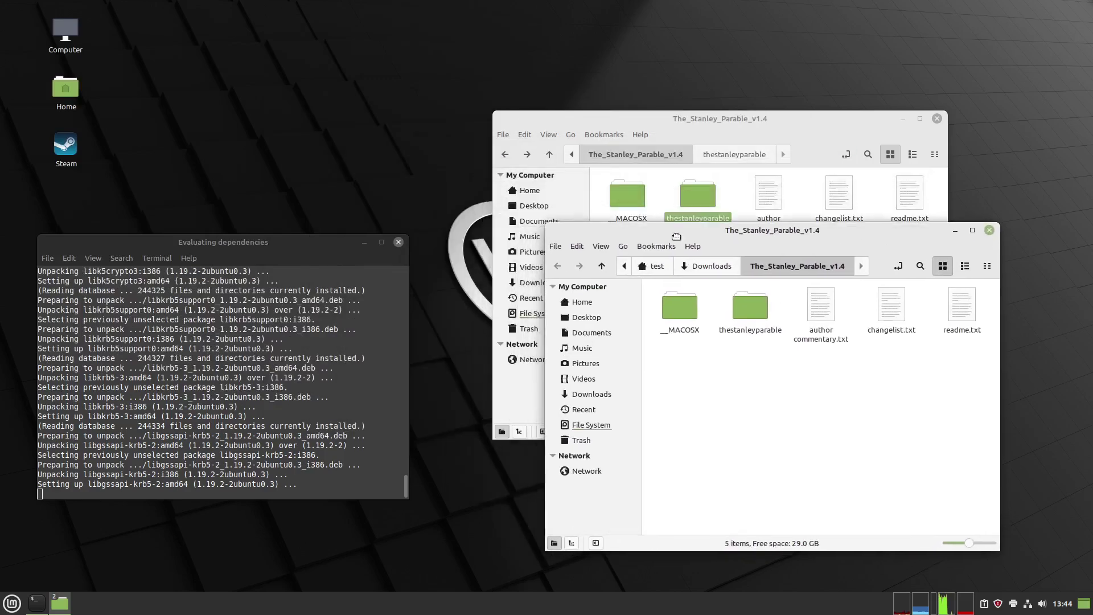
left_click_drag(614, 120, 1090, 2)
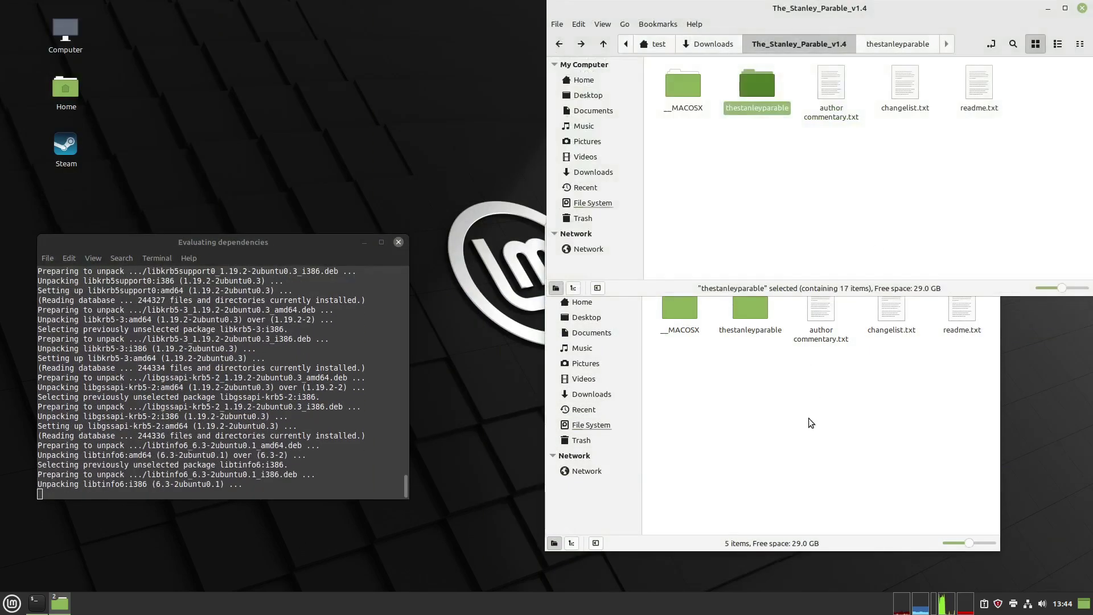
left_click(812, 422)
left_click_drag(835, 266, 1089, 592)
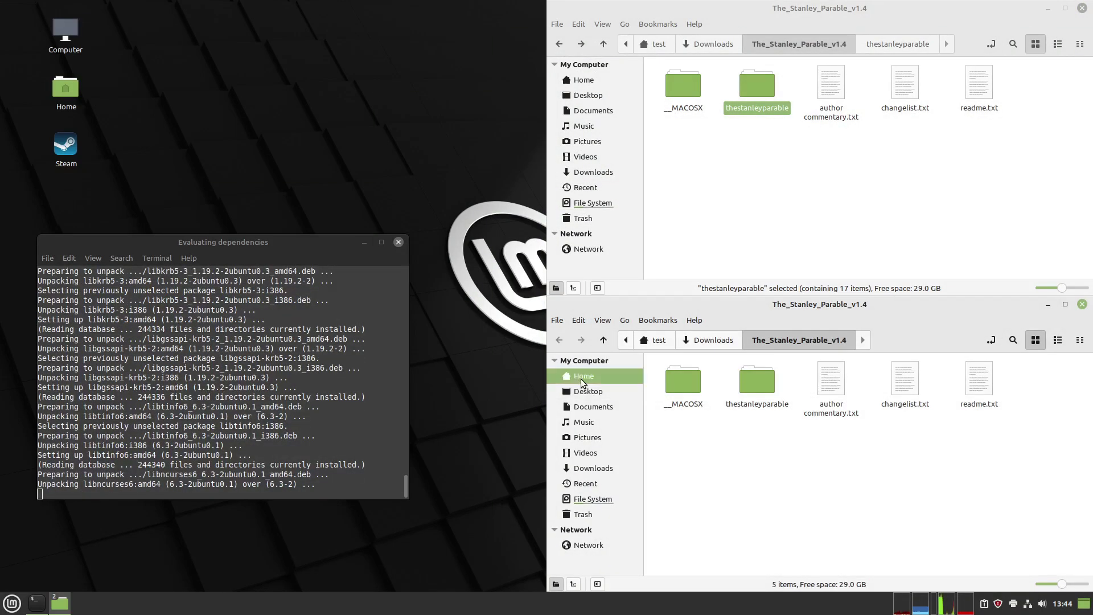
In the lower window, show hidden files in the user's home folder and open .steam
left_click(581, 378)
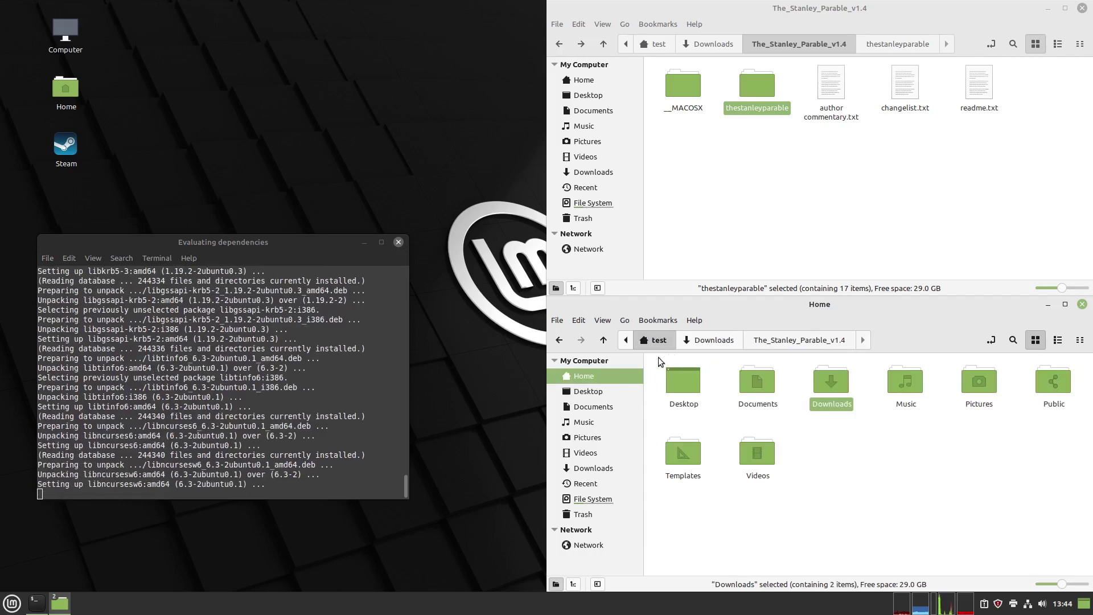
left_click(603, 340)
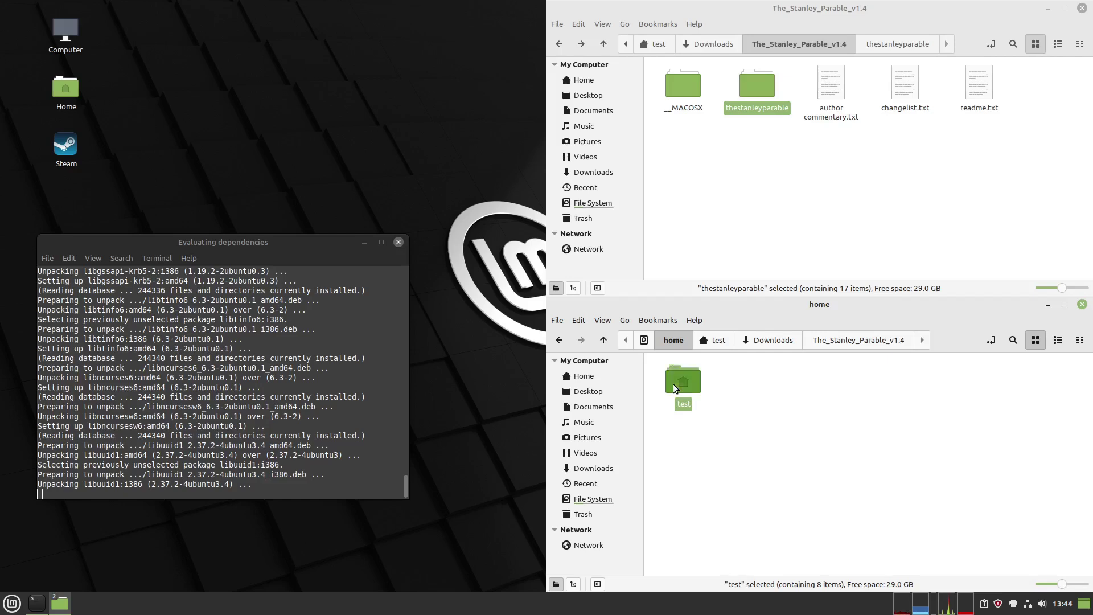
double_click(673, 384)
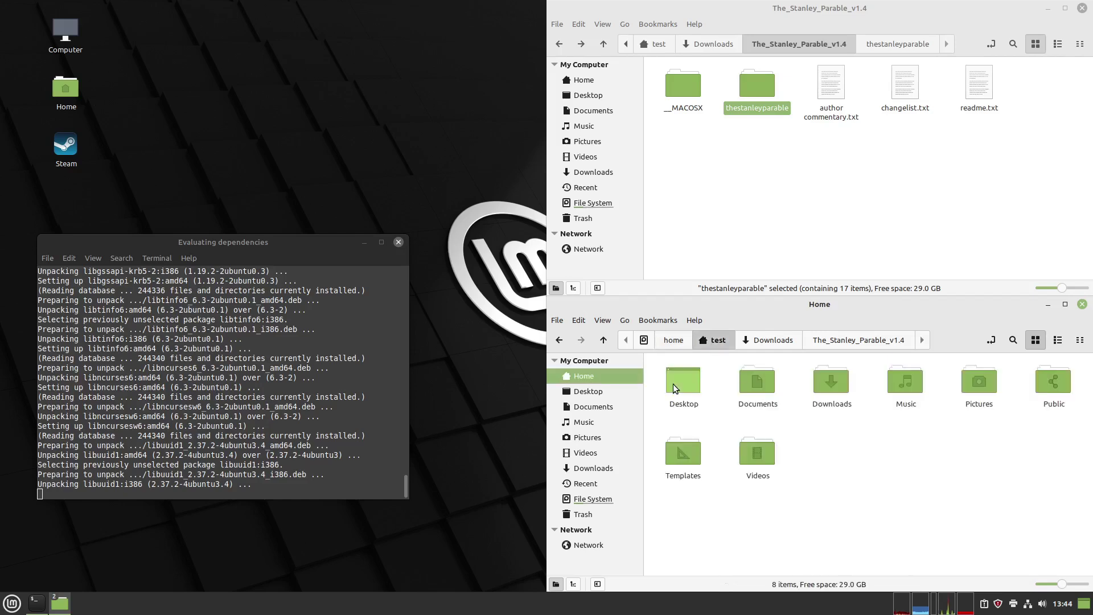
right_click(822, 422)
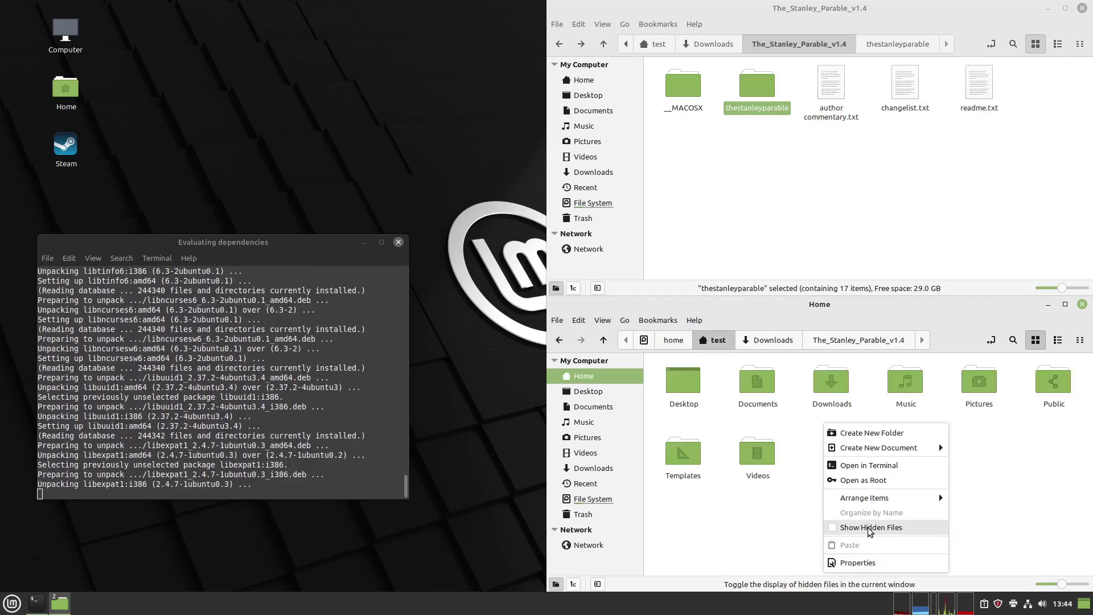
left_click(870, 529)
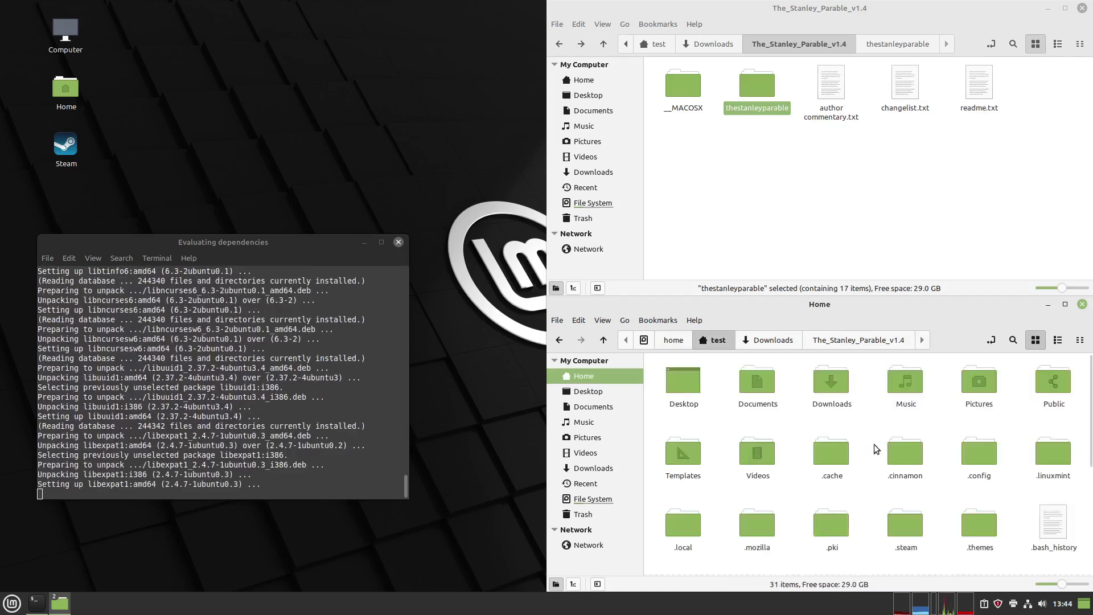
scroll(873, 445, "down", 2)
double_click(900, 462)
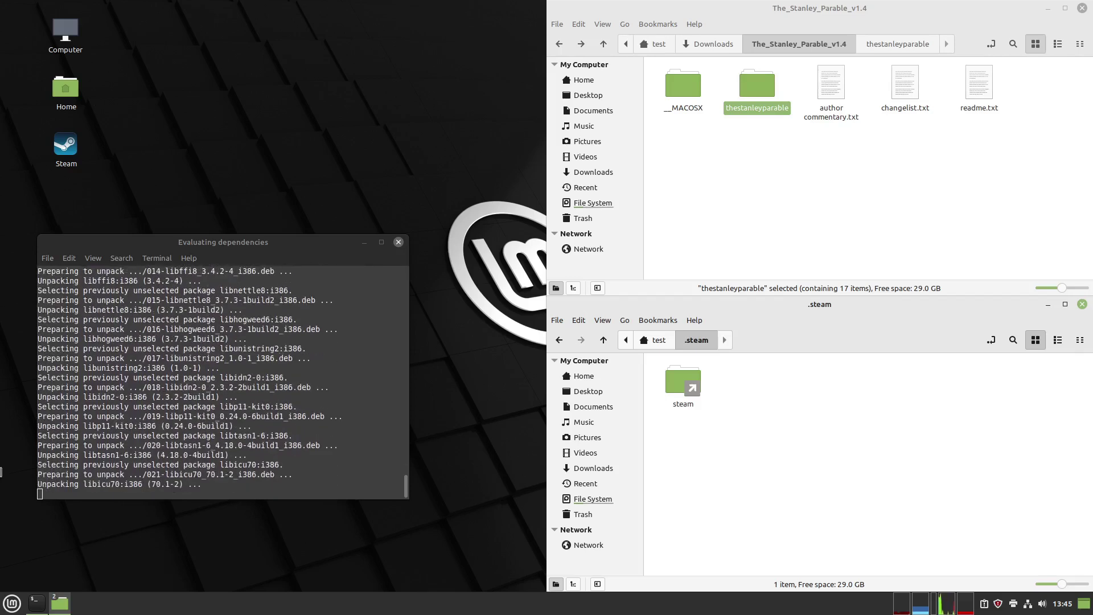
Launch Brave tiled top-left above the terminal and load archelongaming.com/guides/the-stanley-parable-linux
left_click(6, 610)
left_click(24, 333)
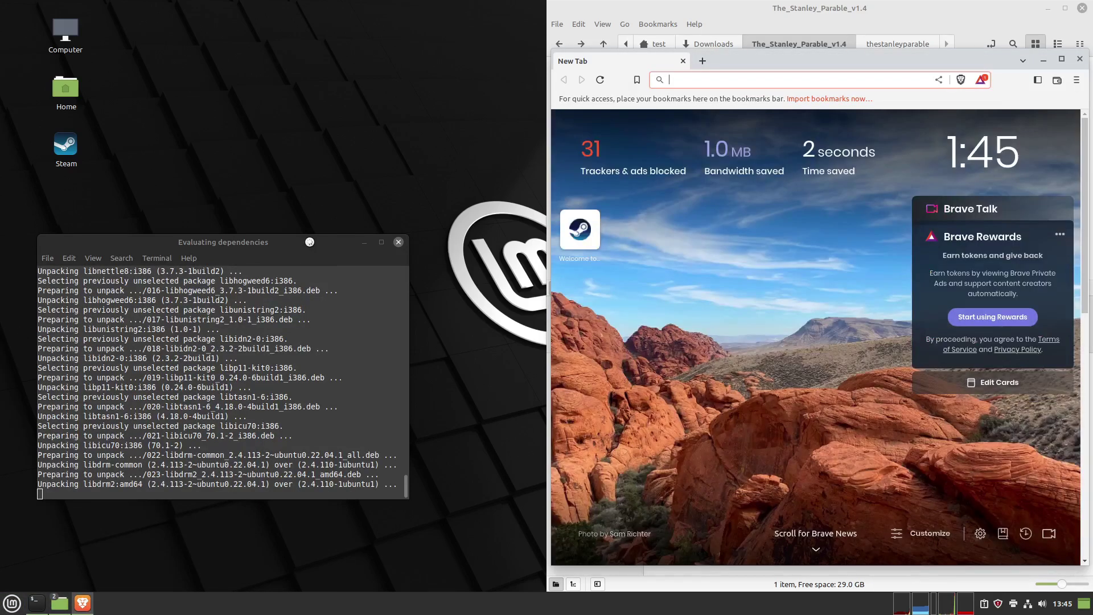
left_click_drag(310, 242, 9, 589)
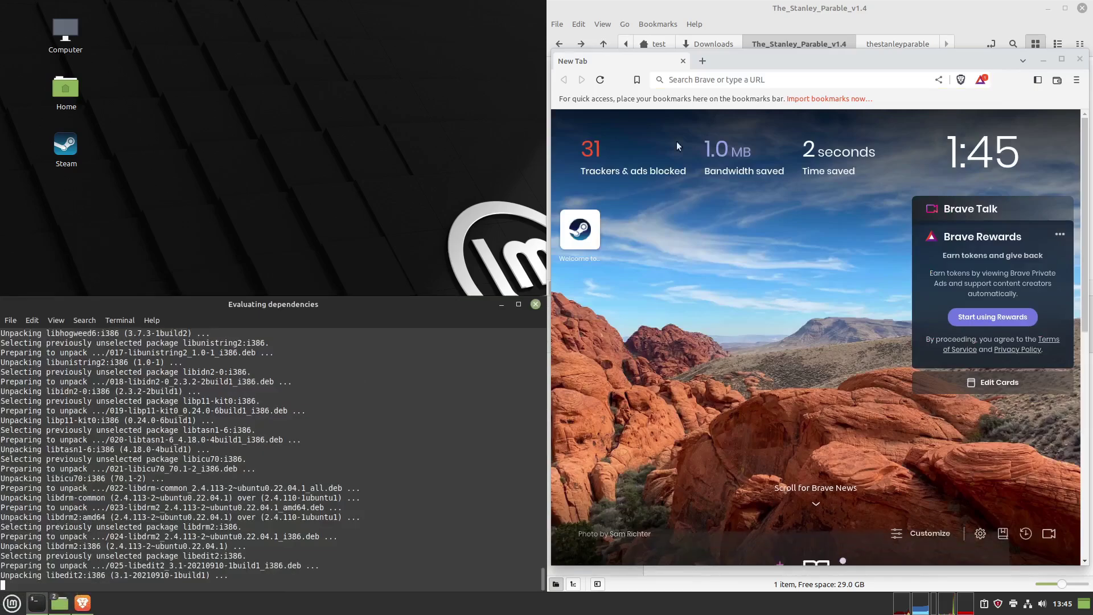
left_click_drag(767, 61, 1, 13)
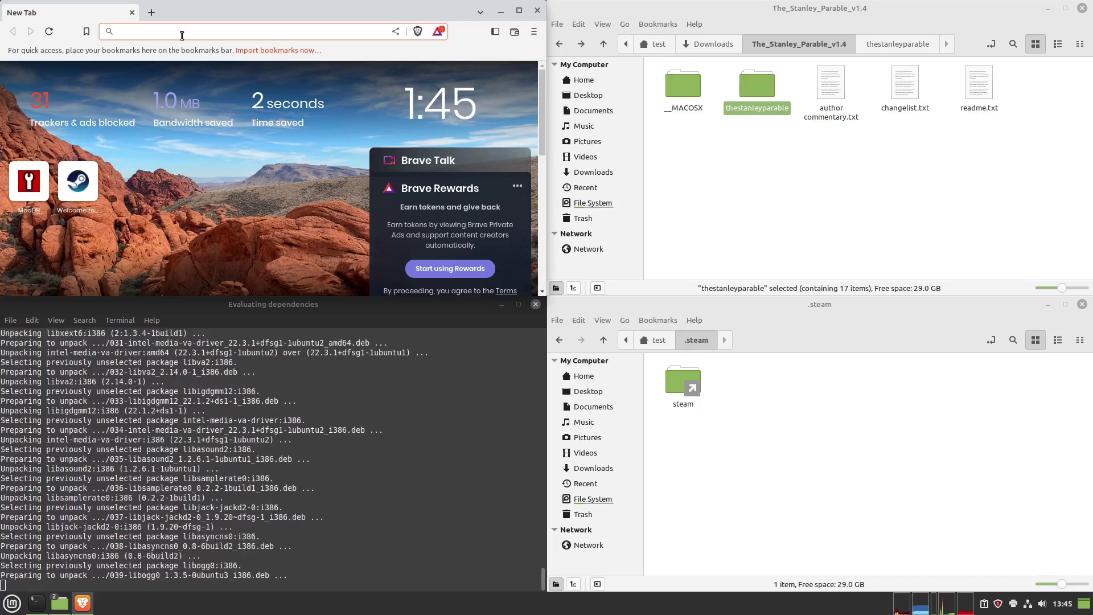
type("archelo")
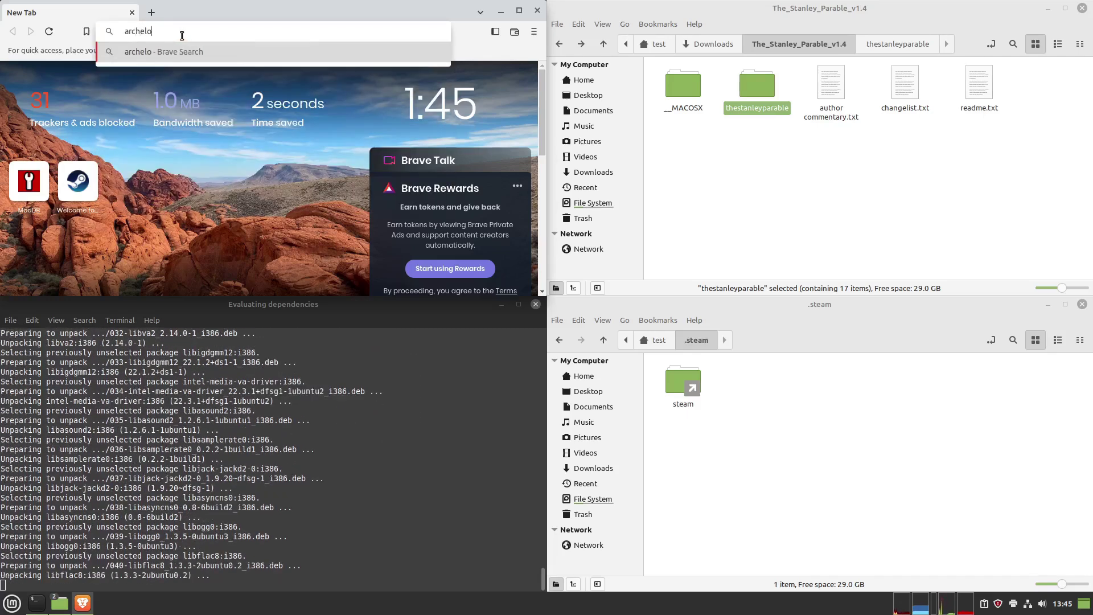
type("ngaming.com/")
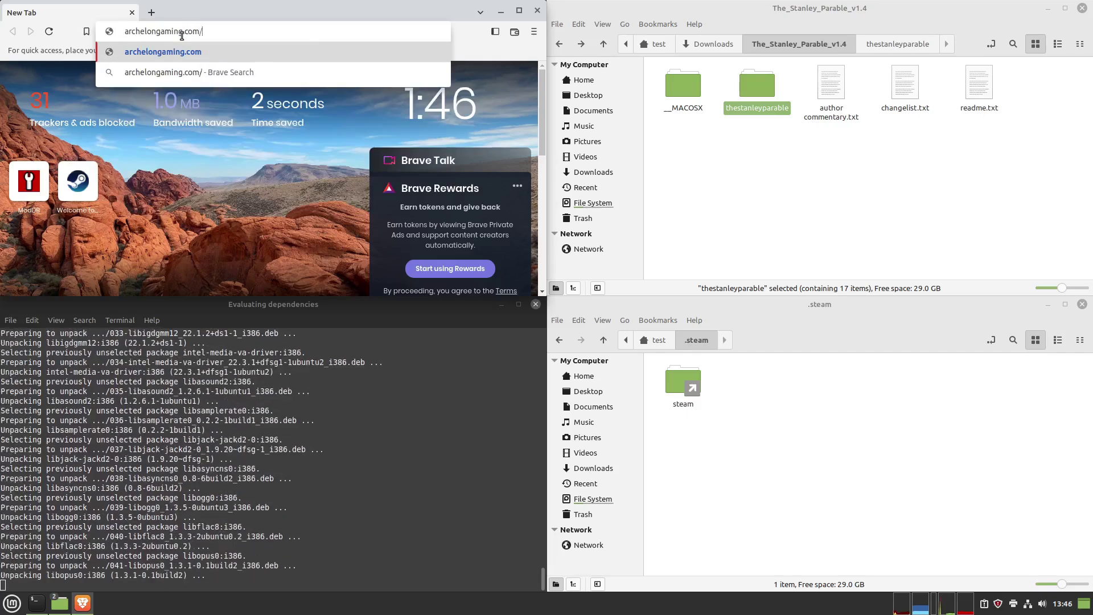
type("guides/the")
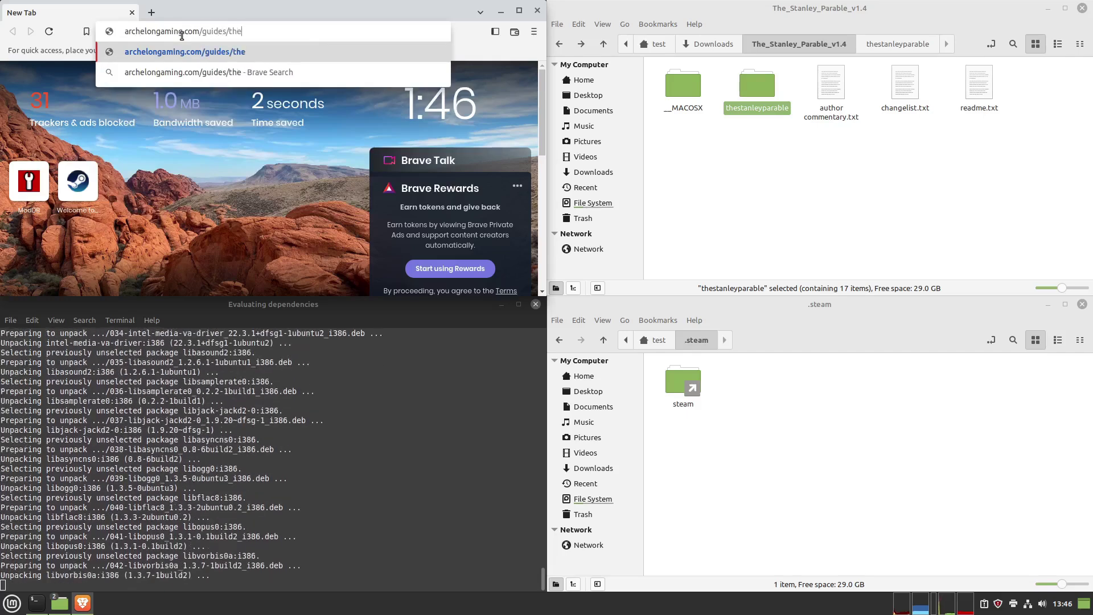
type("-stanley-para")
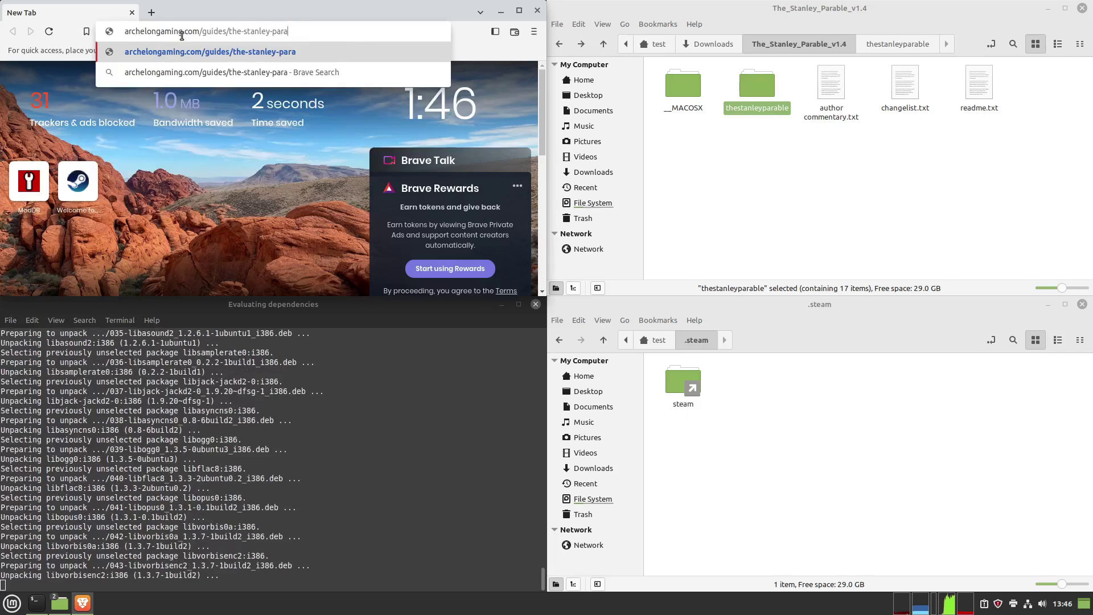
type("ble-linux")
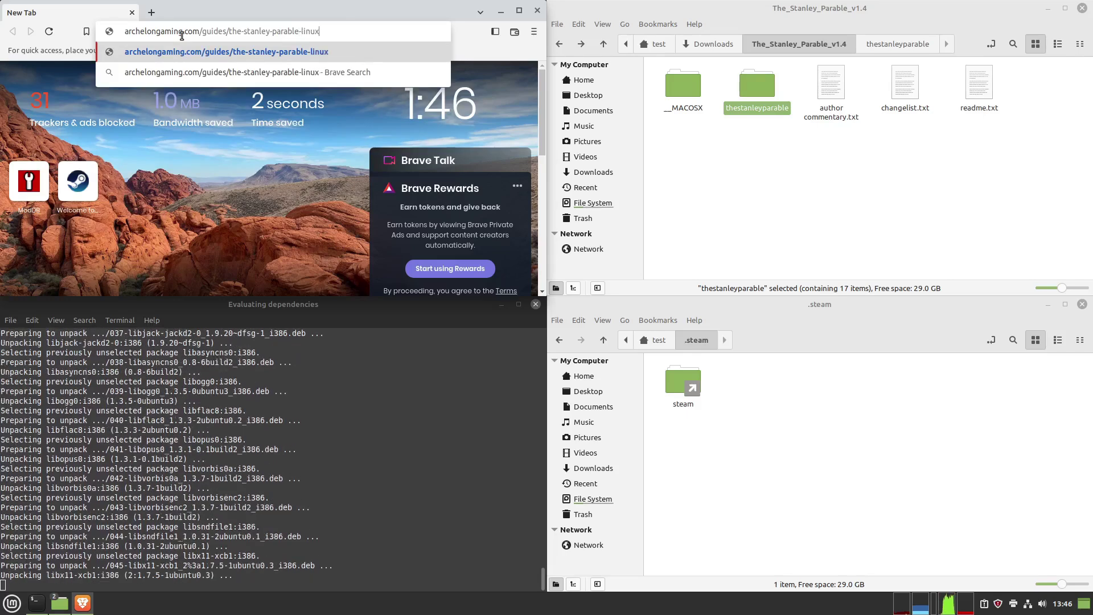
key("Return")
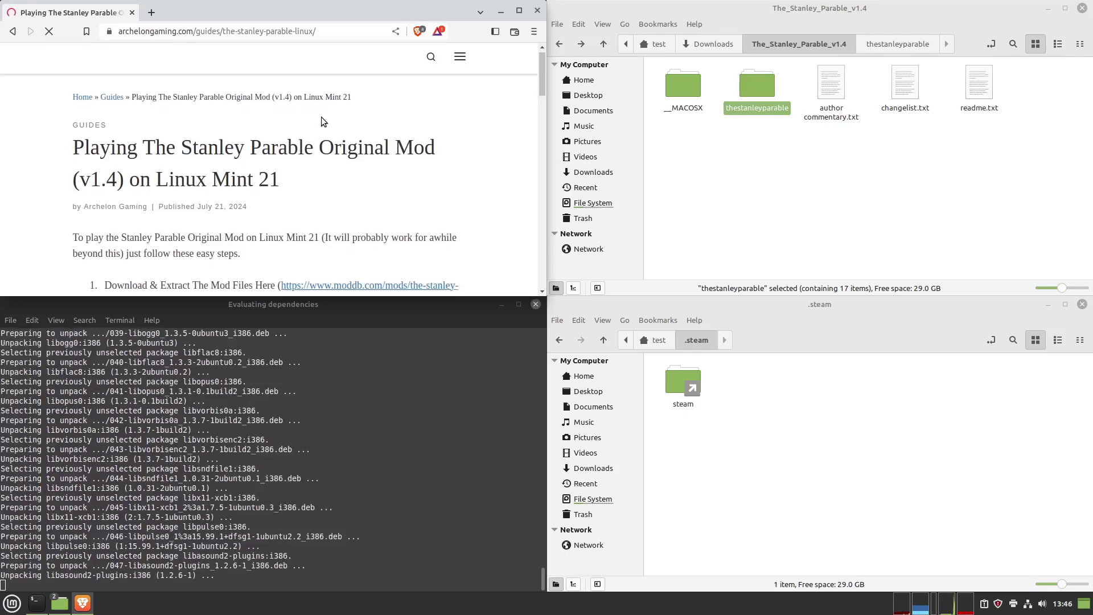
scroll(322, 117, "down", 5)
scroll(322, 117, "down", 1)
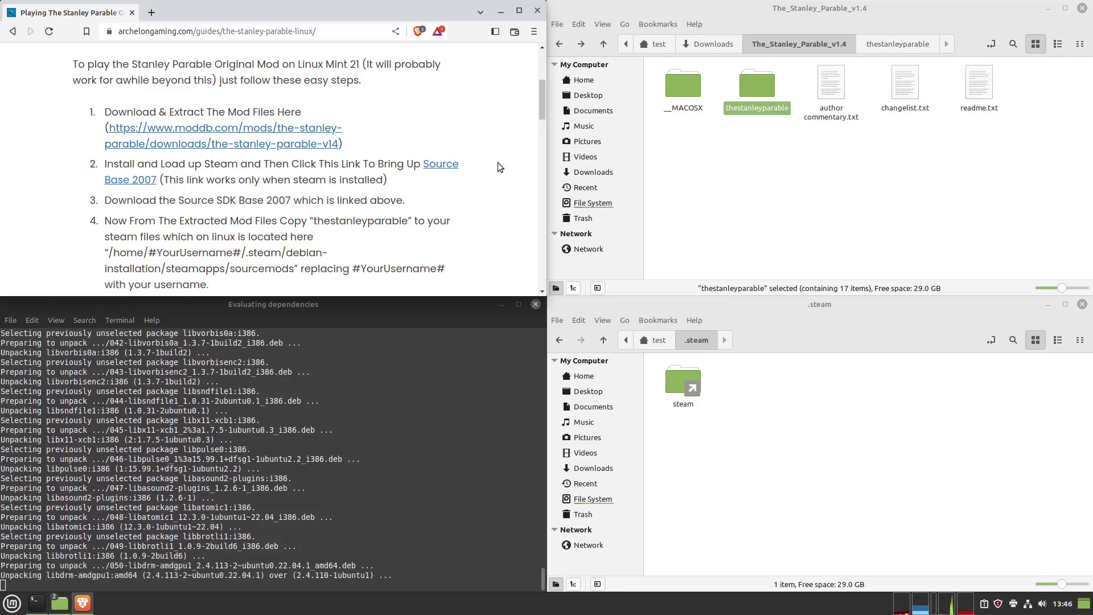
scroll(541, 101, "down", 1)
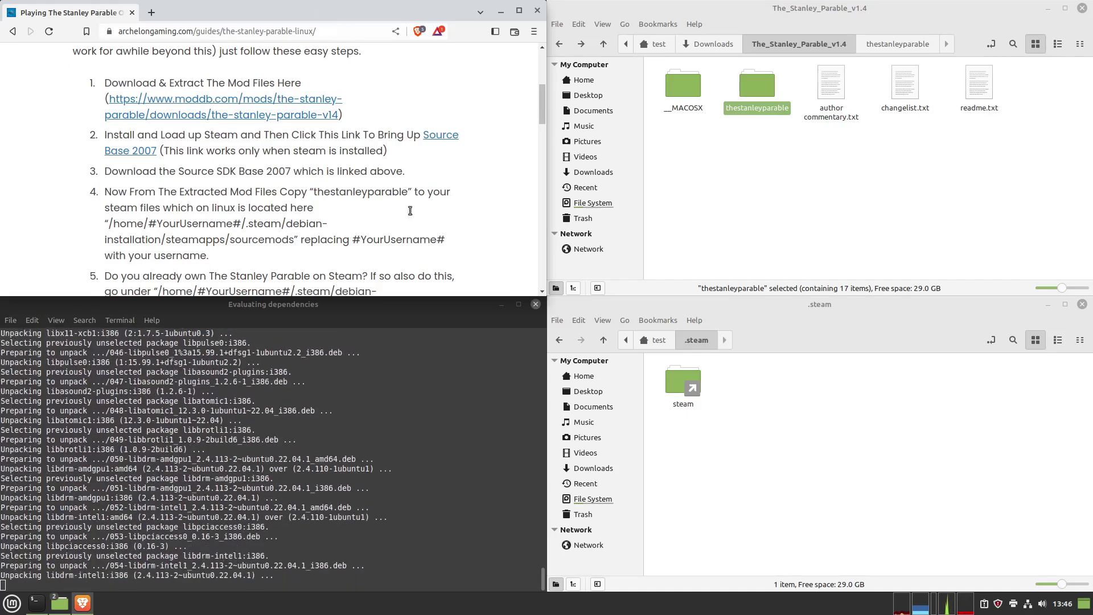
left_click(419, 309)
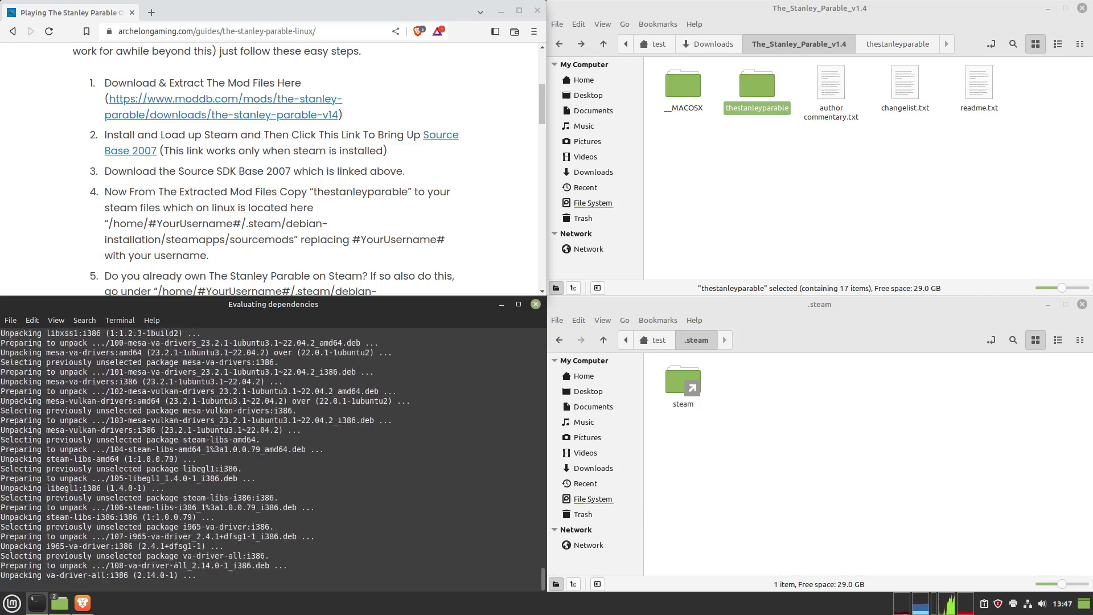
right_click(198, 103)
left_click(212, 108)
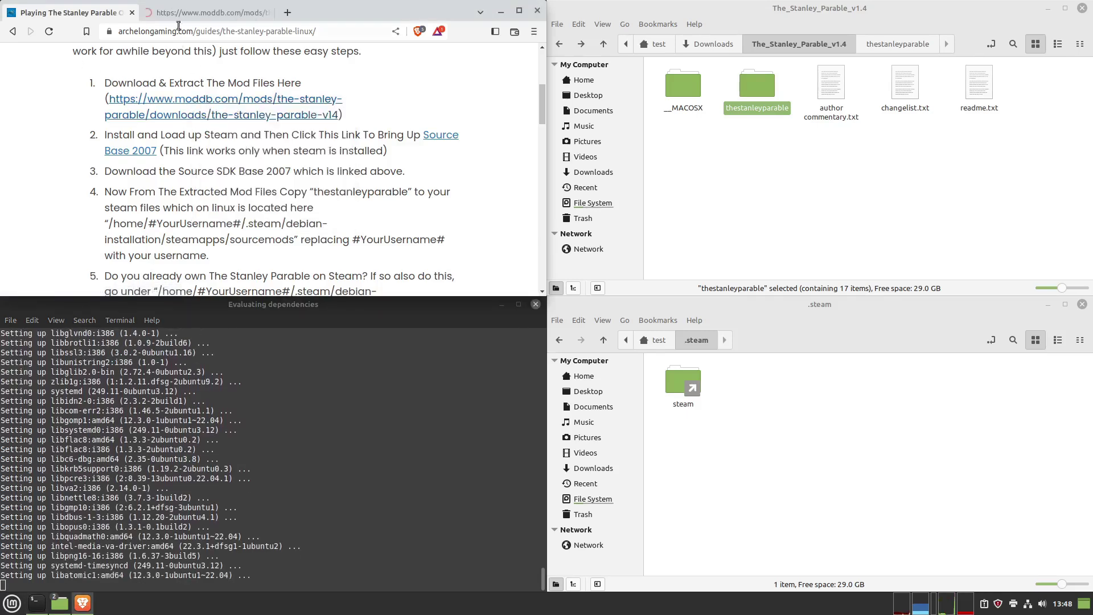
left_click(180, 14)
scroll(348, 158, "down", 5)
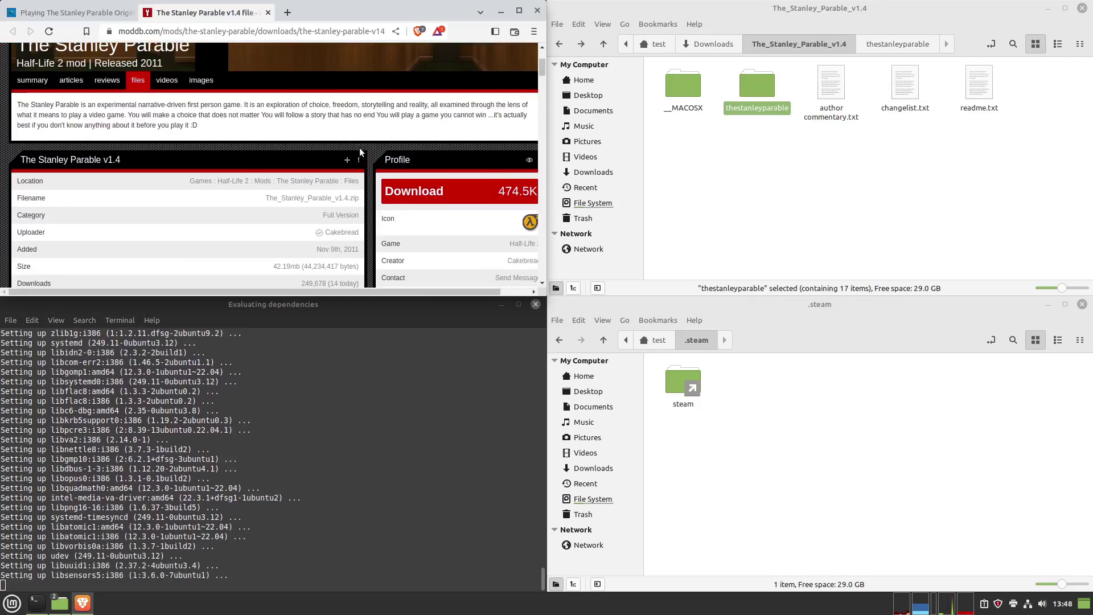
scroll(340, 145, "down", 4)
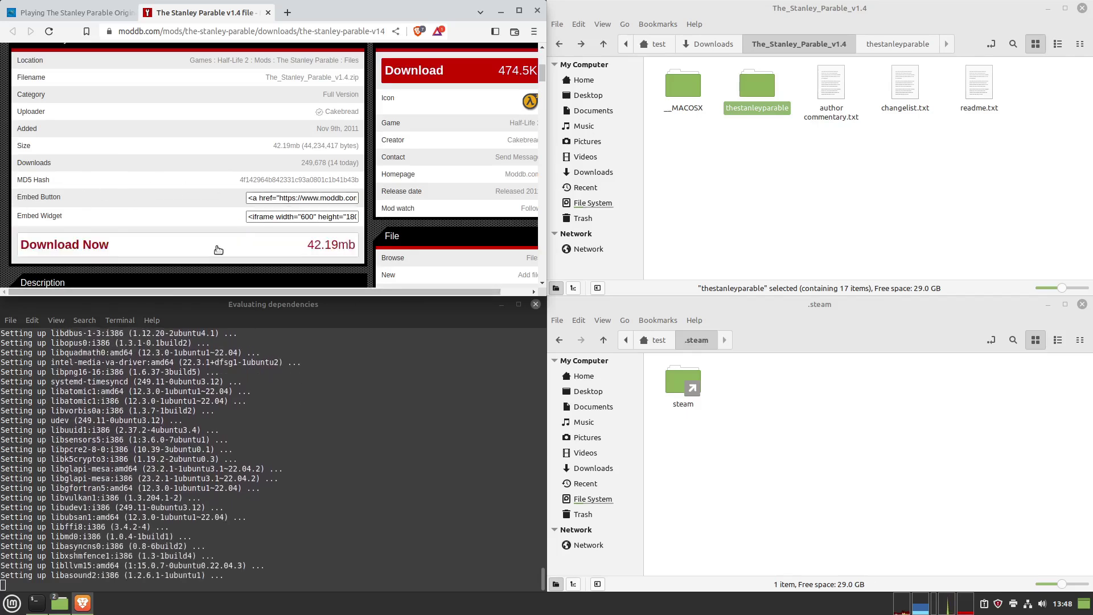
left_click(268, 12)
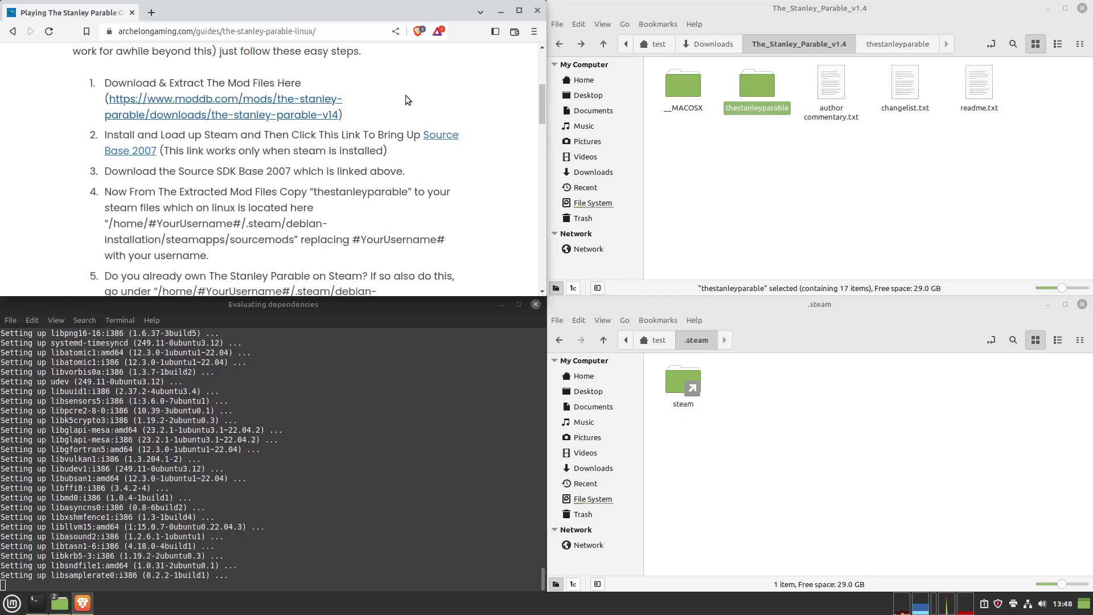
left_click(404, 300)
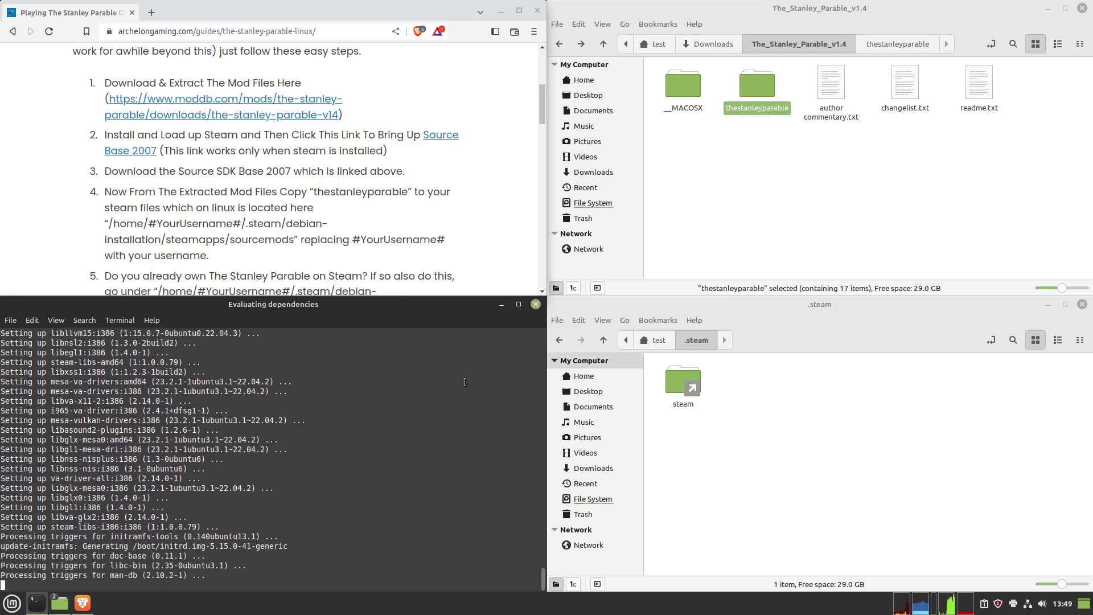
Open System Info via 'sys', close it, then finish the installer so Steam's runtime update starts
left_click(12, 603)
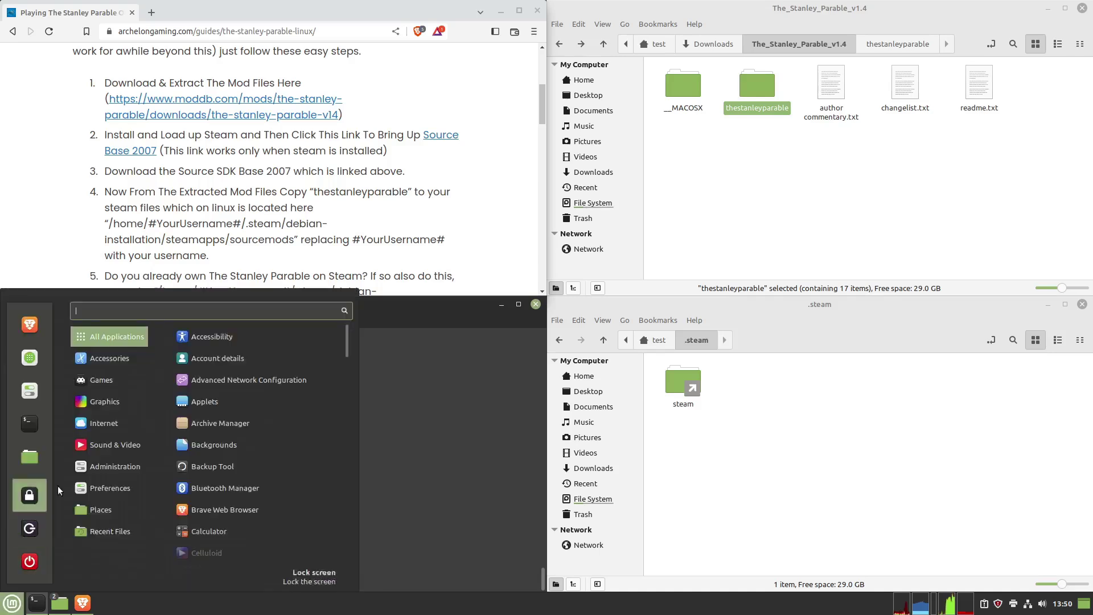
type("sys")
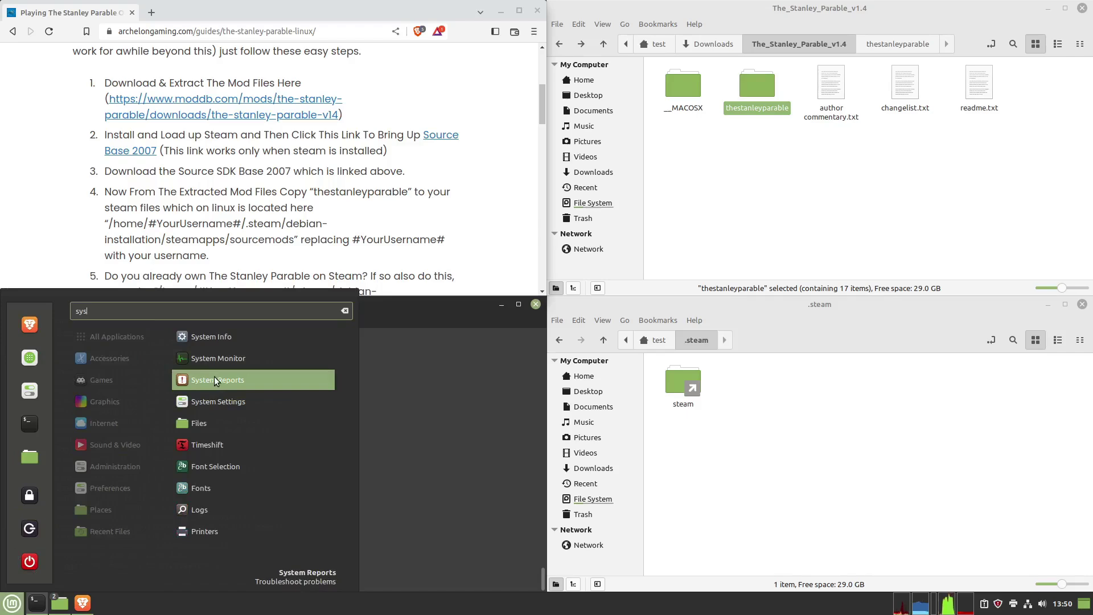
left_click(210, 343)
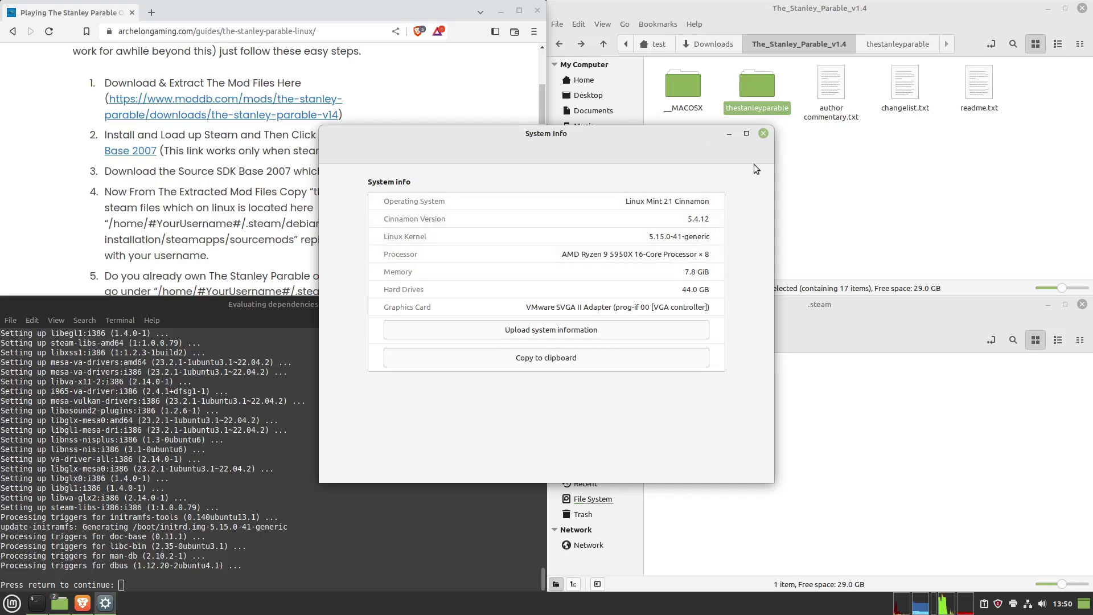
left_click(764, 134)
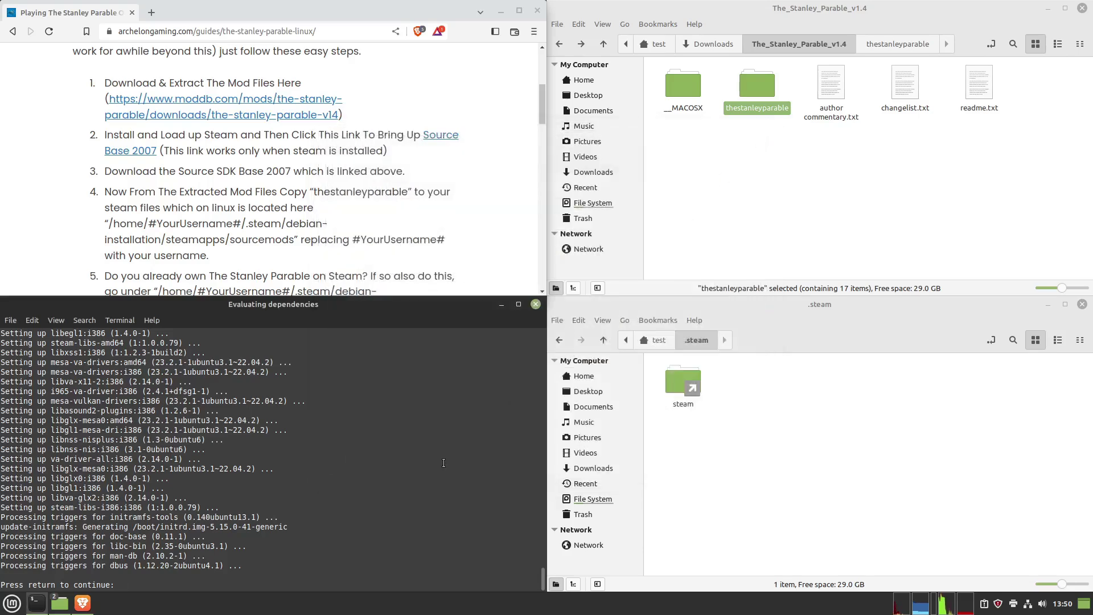
key("Return")
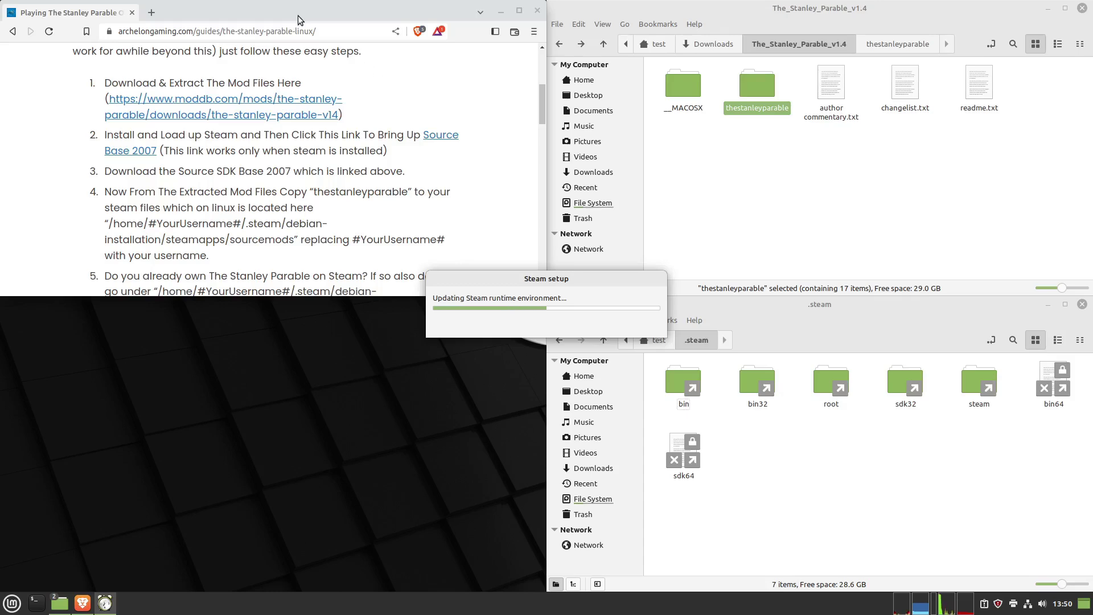
Tile the guide to the left half and keep Steam's update progress visible until sign-in appears
left_click_drag(298, 15, 6, 234)
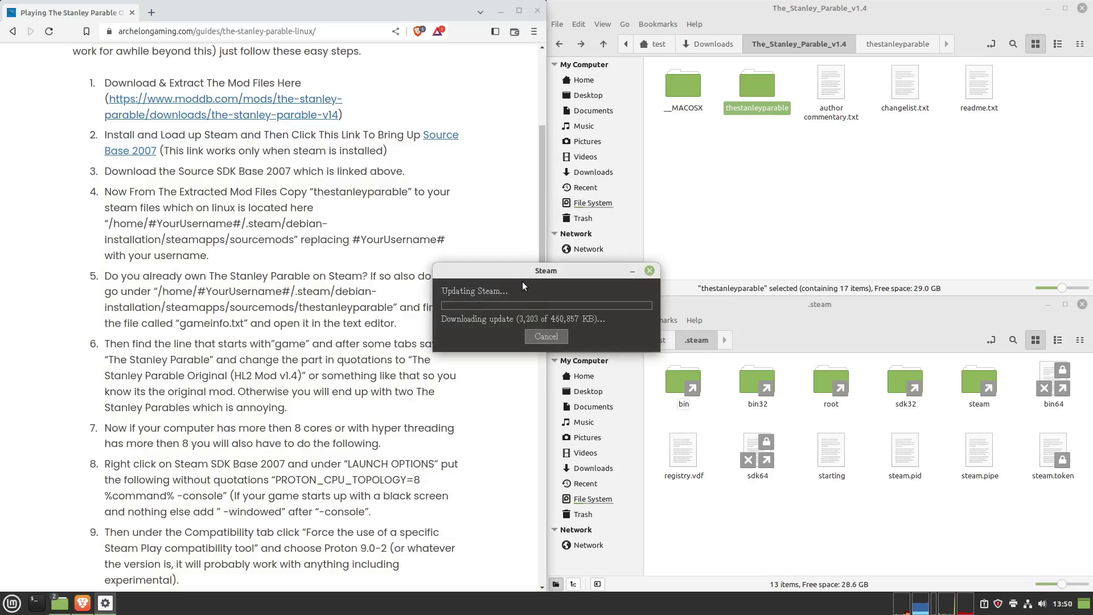
left_click(879, 313)
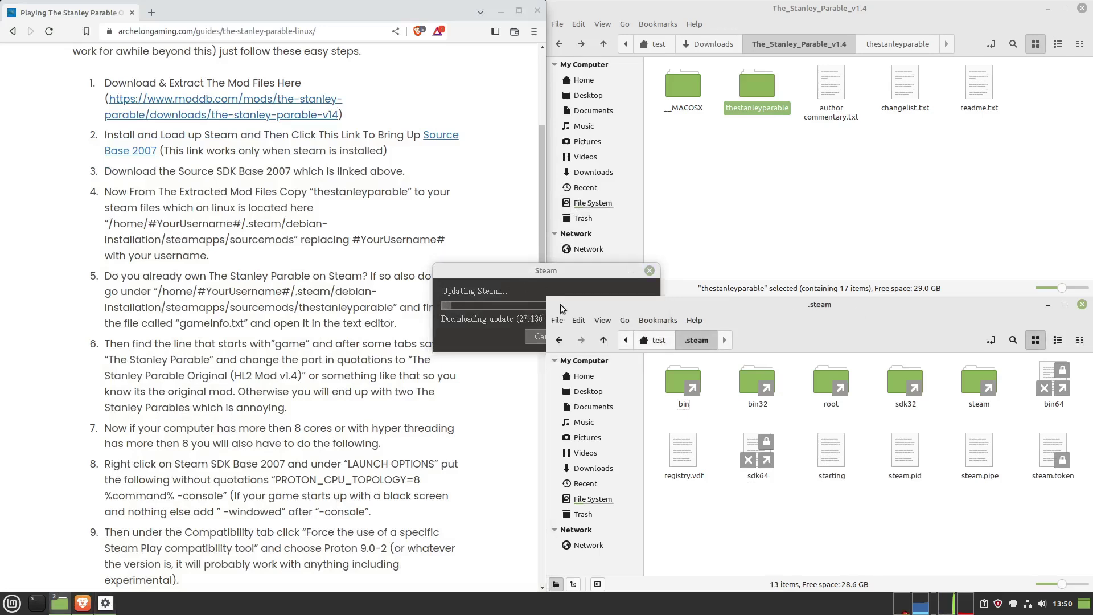
left_click_drag(496, 272, 367, 250)
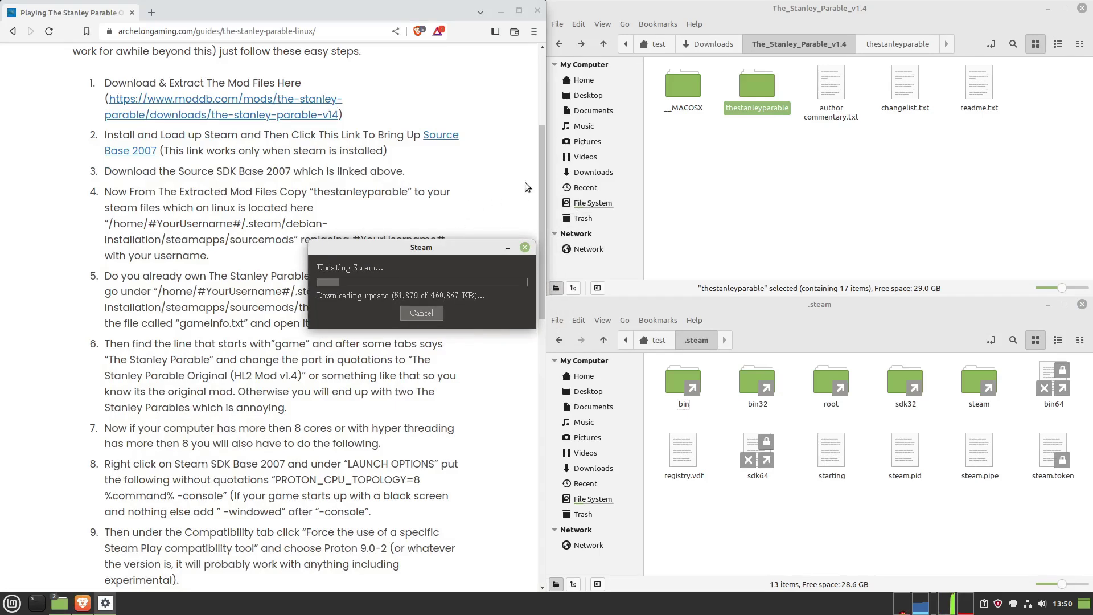
left_click(543, 170)
left_click_drag(542, 170, 544, 183)
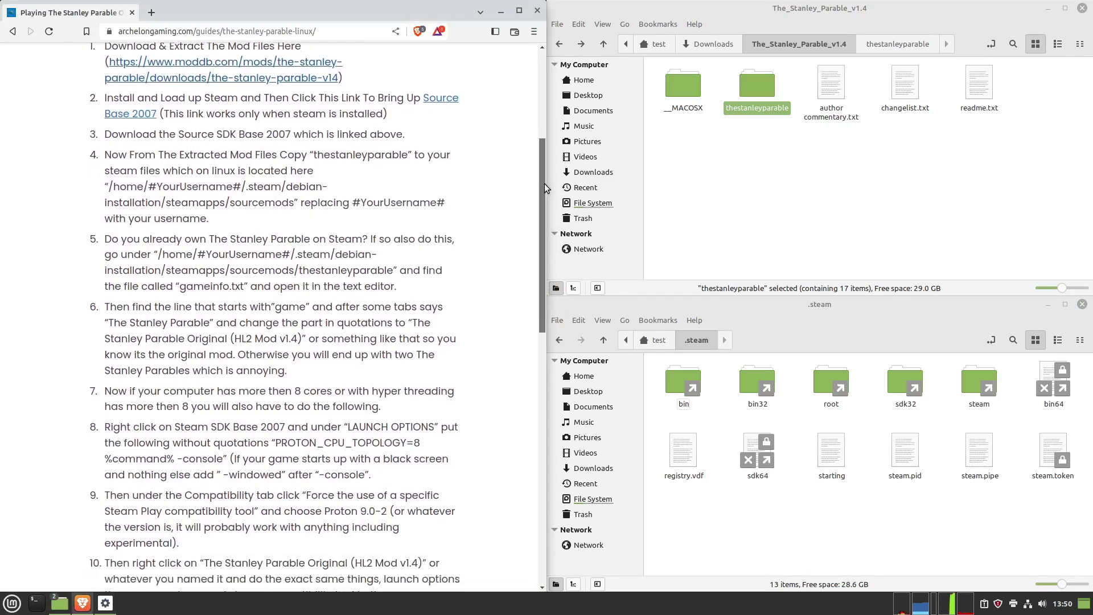
left_click(105, 603)
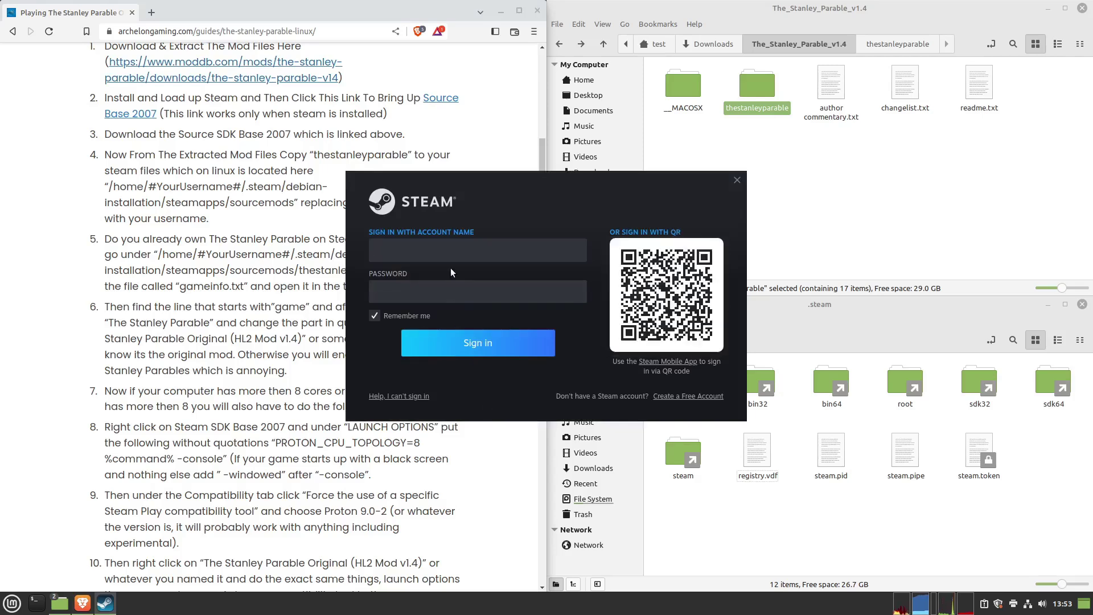
type("sign in to your steam acc")
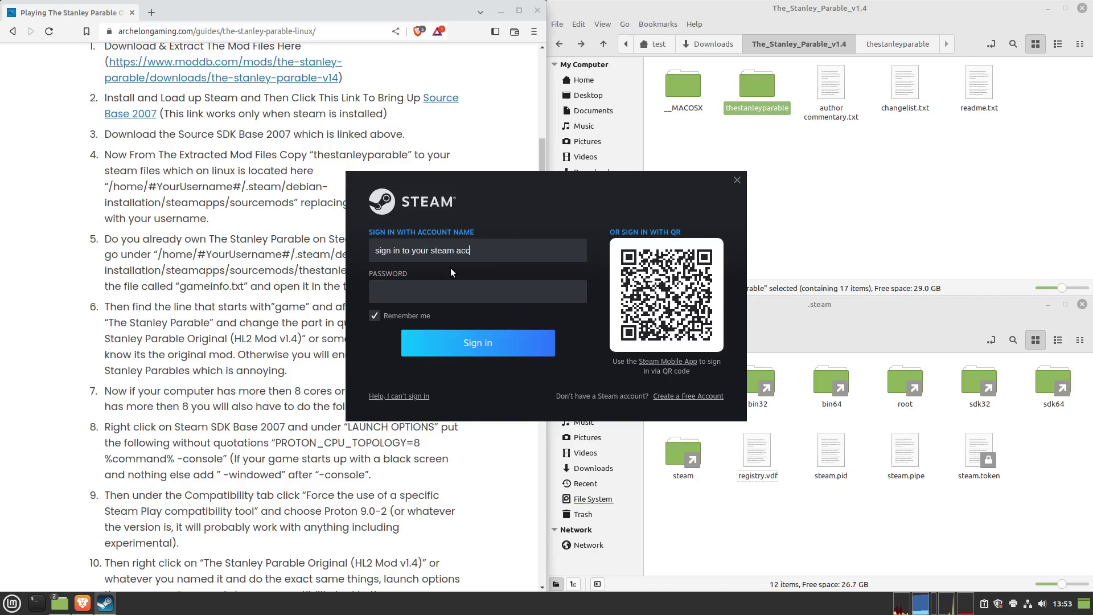
type("ount!")
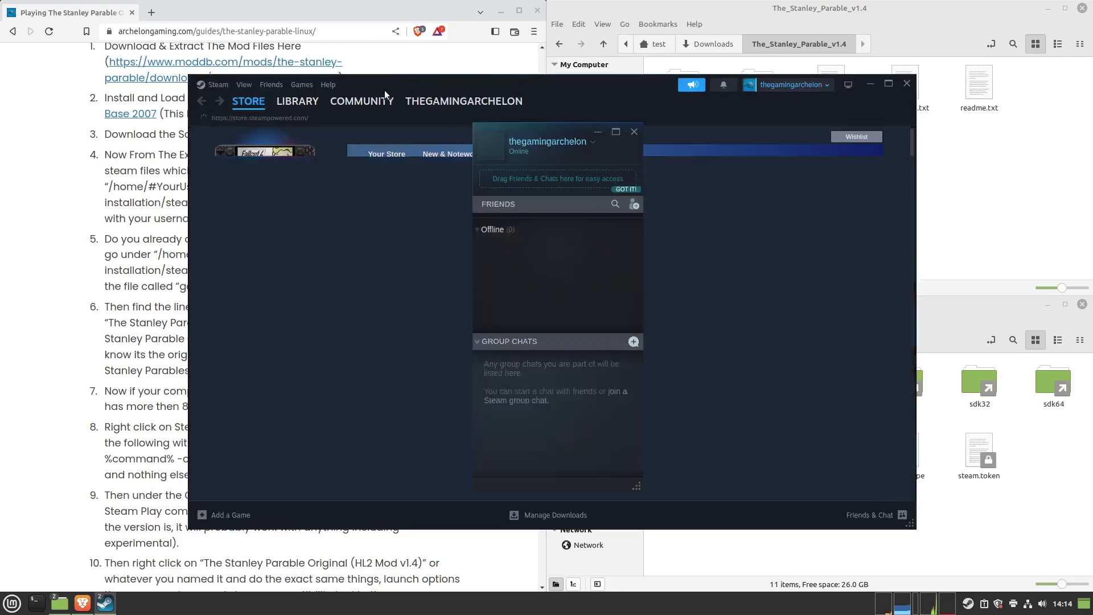
Switch Steam to the Library and hand the guide's Source Base 2007 link to Steam
left_click(304, 106)
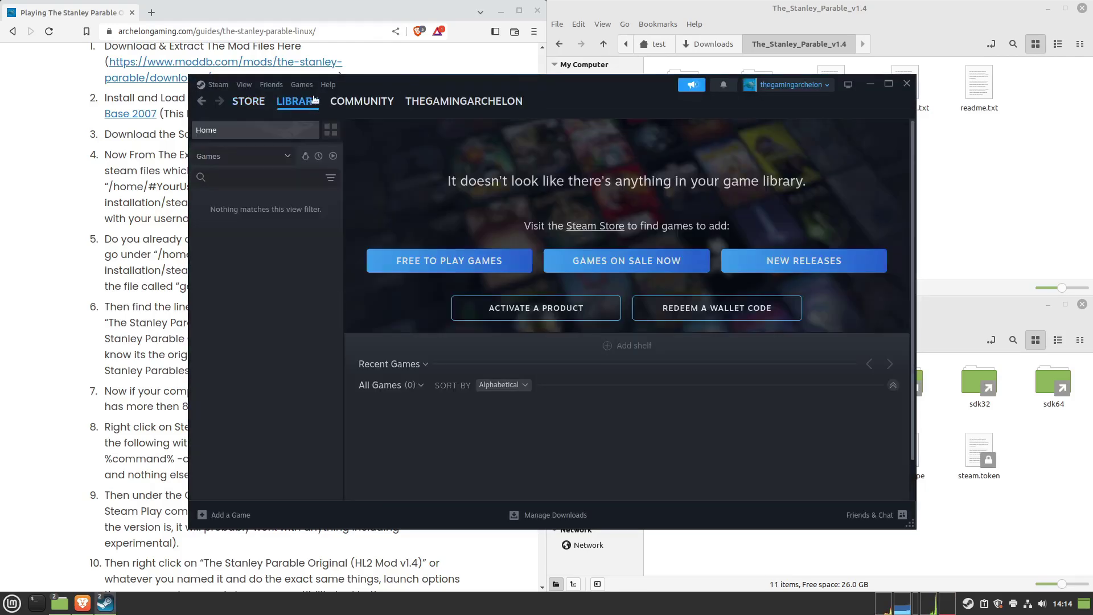
left_click(57, 157)
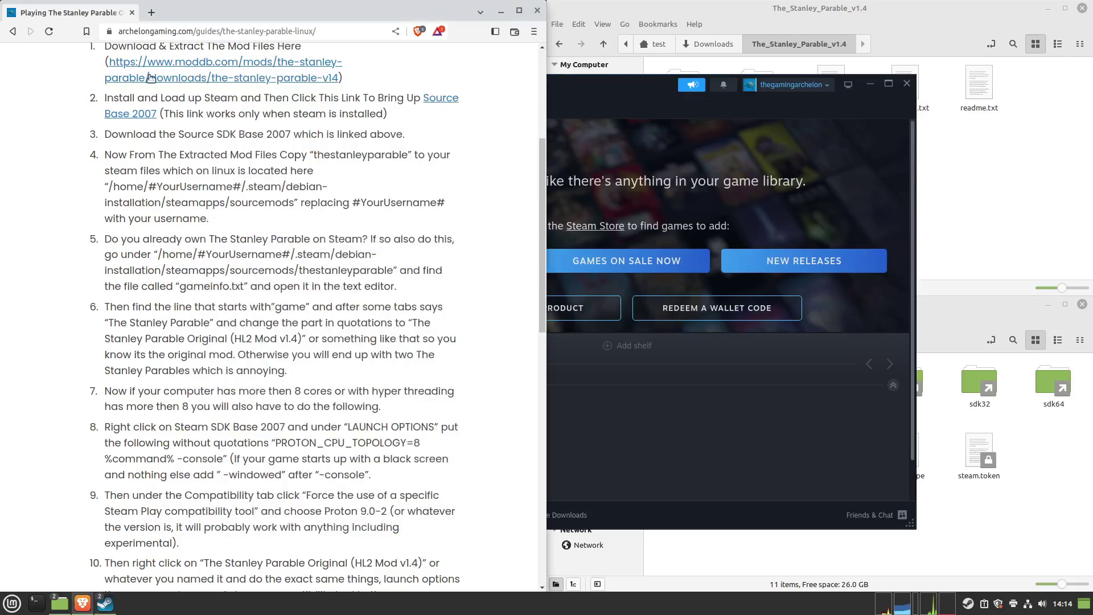
left_click(446, 101)
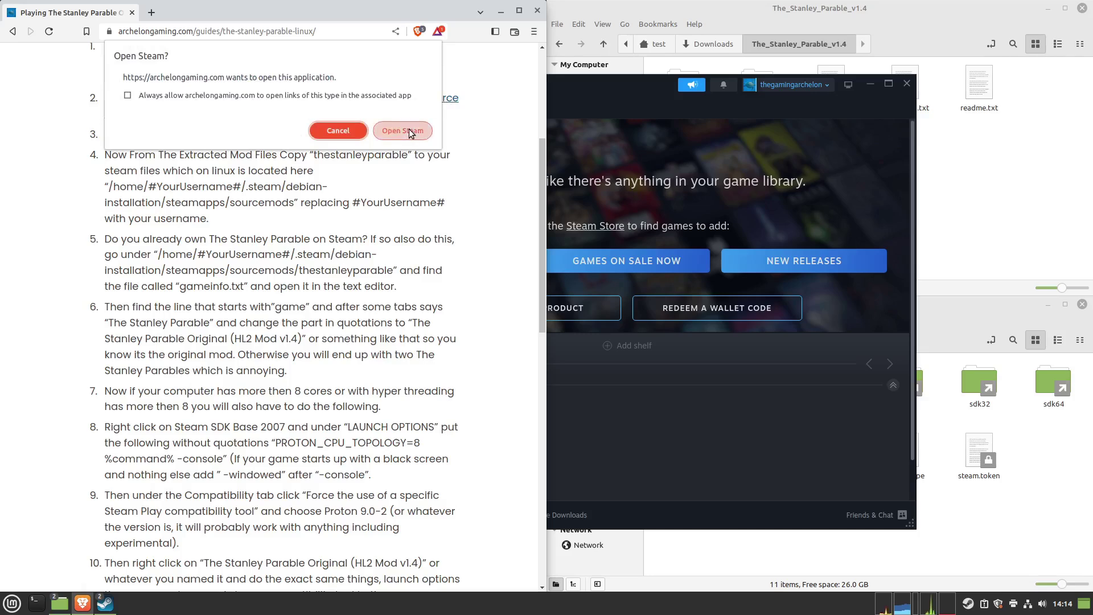
left_click(409, 131)
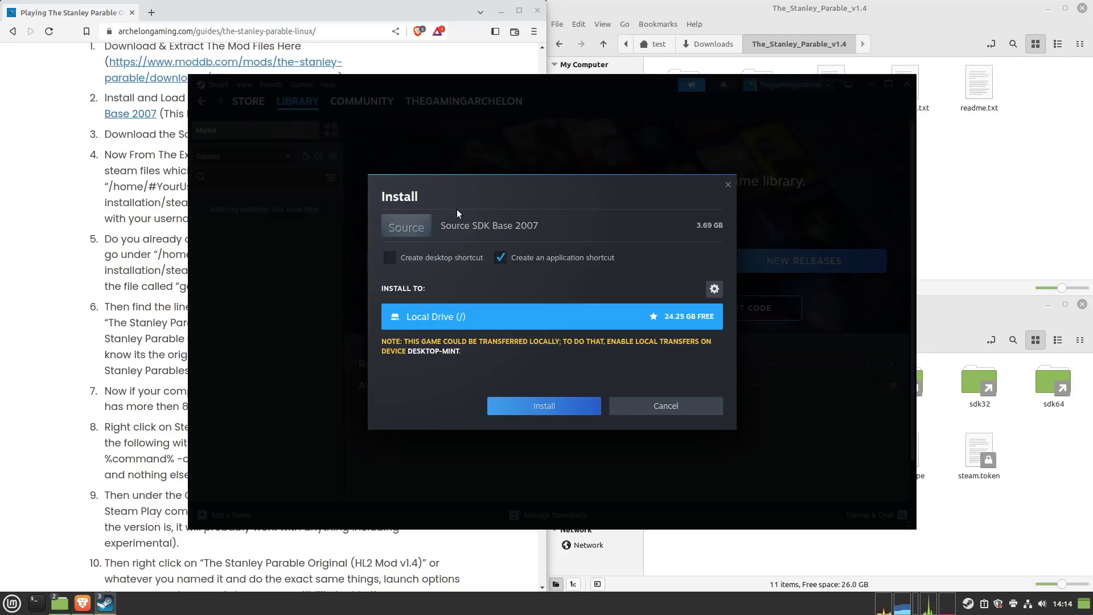
Install Source SDK Base 2007 (3.69 GB) and open its library page
left_click(553, 408)
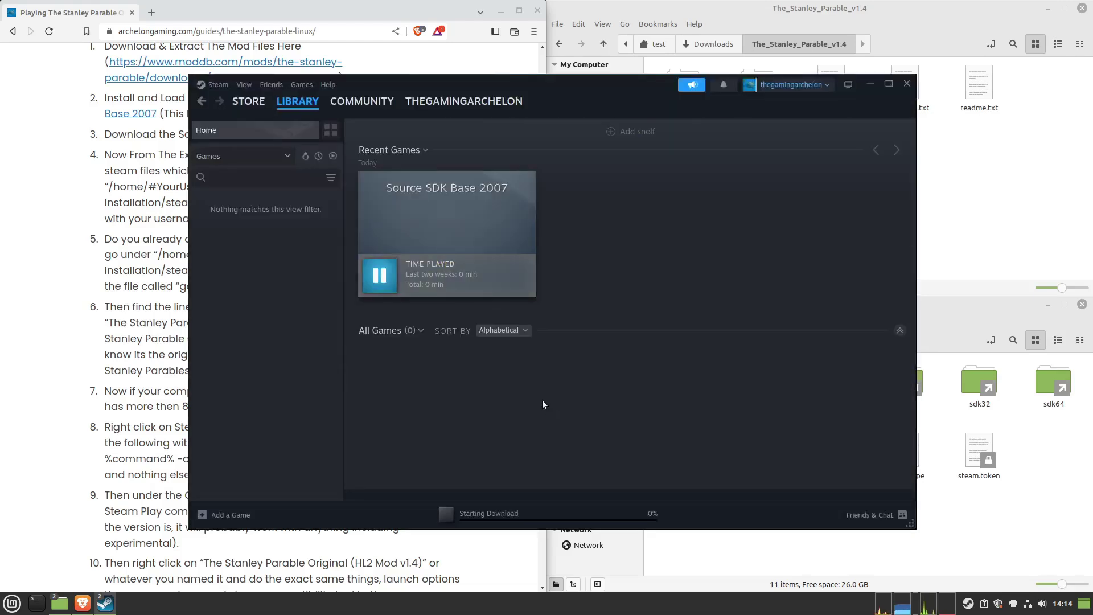
left_click(477, 208)
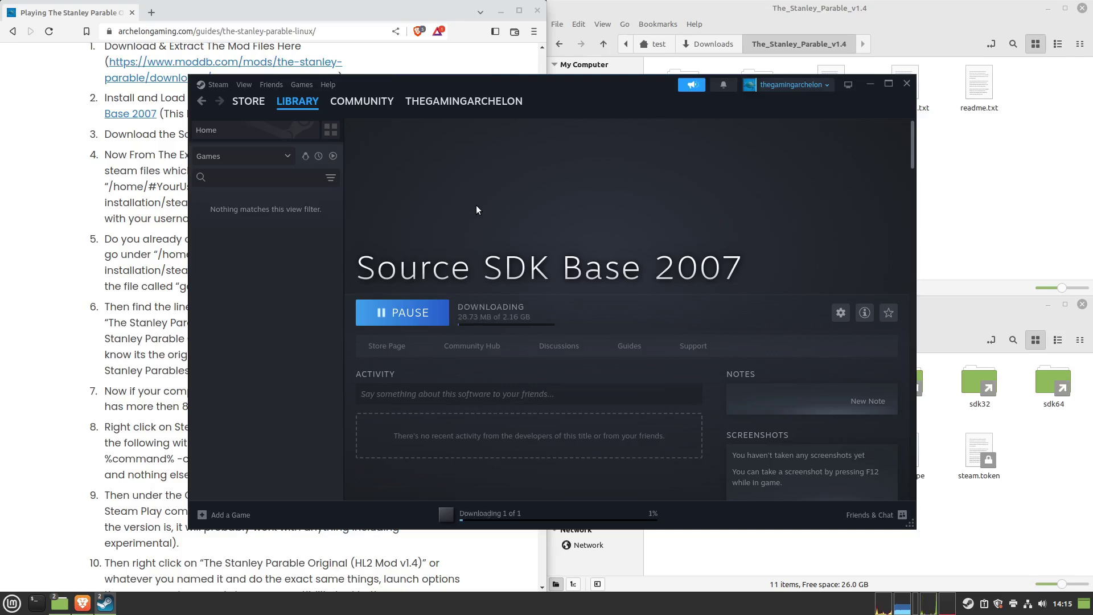
left_click_drag(438, 85, 265, 31)
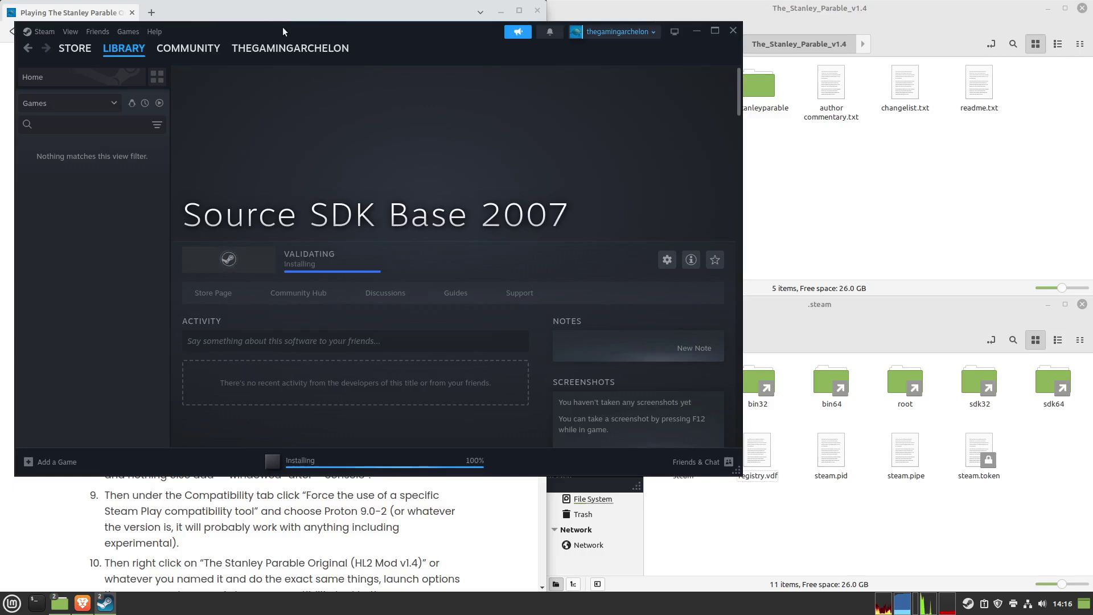
Include tools in the Steam library's category filter
mouse_move(290, 49)
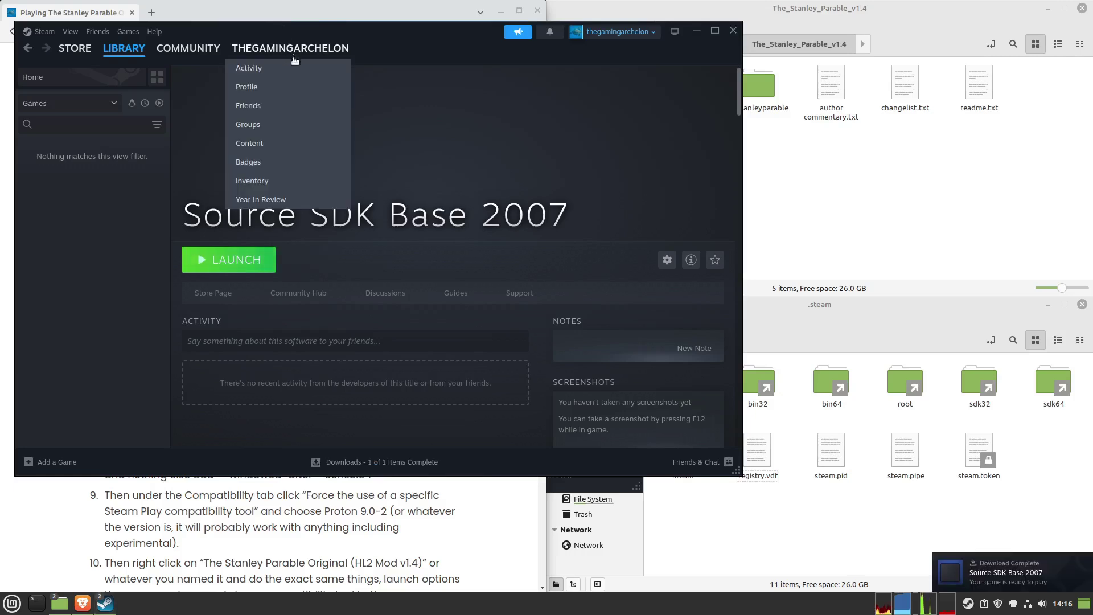
left_click(733, 513)
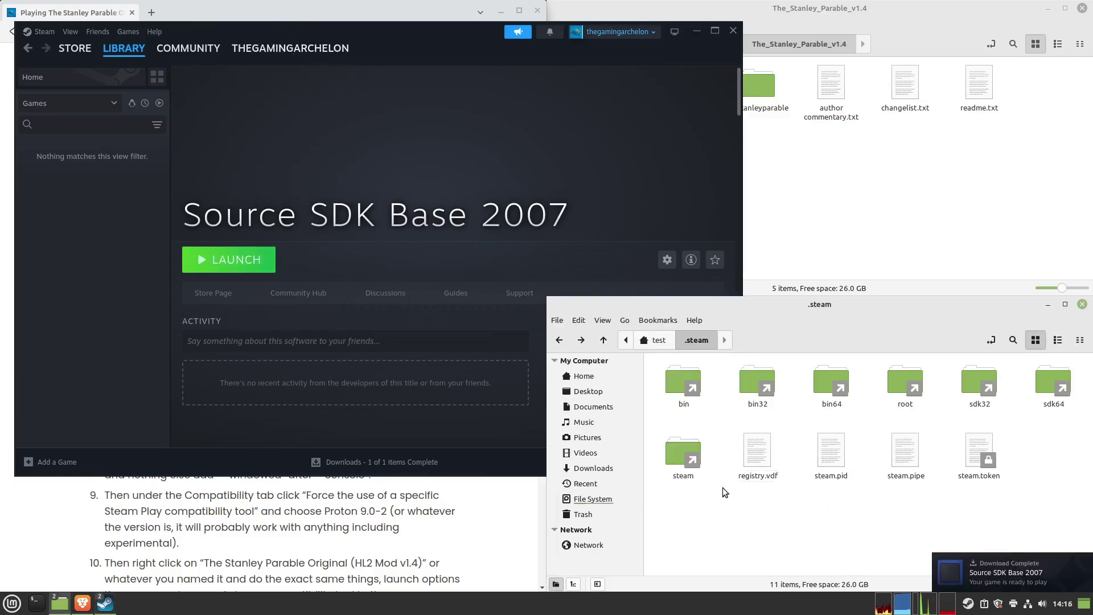
left_click(98, 155)
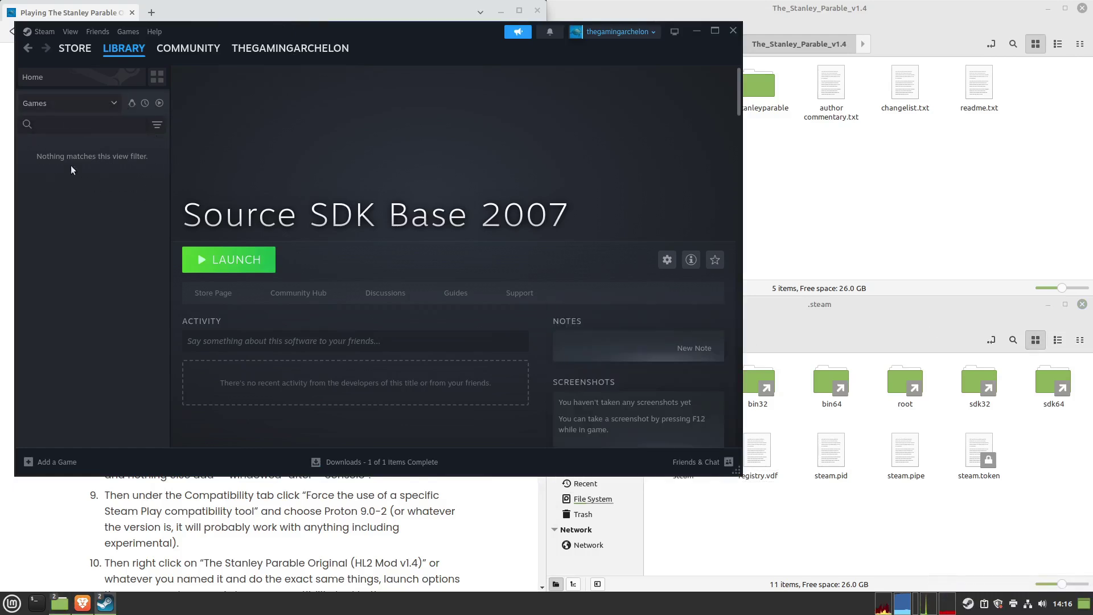
left_click(93, 104)
left_click(74, 139)
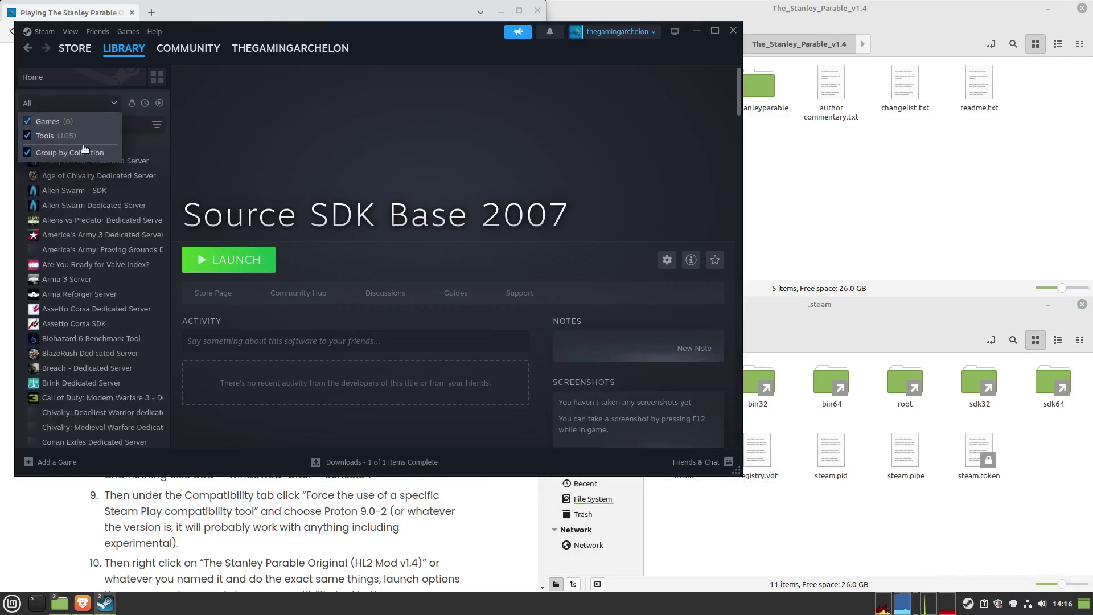
left_click(74, 101)
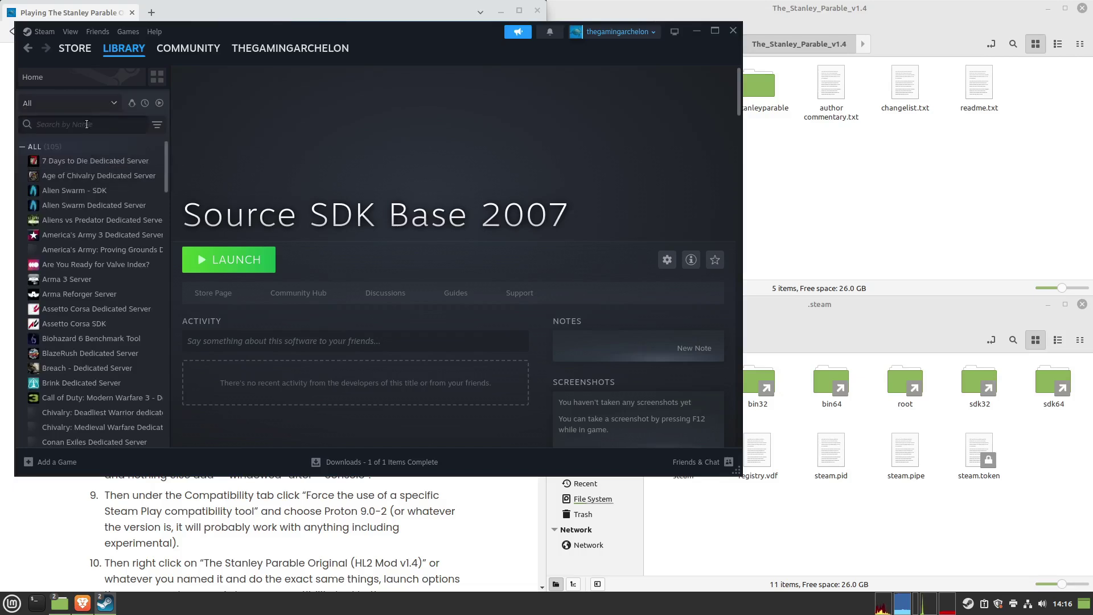
Search the library for 'source s' and select Source SDK Base 2007
left_click(86, 124)
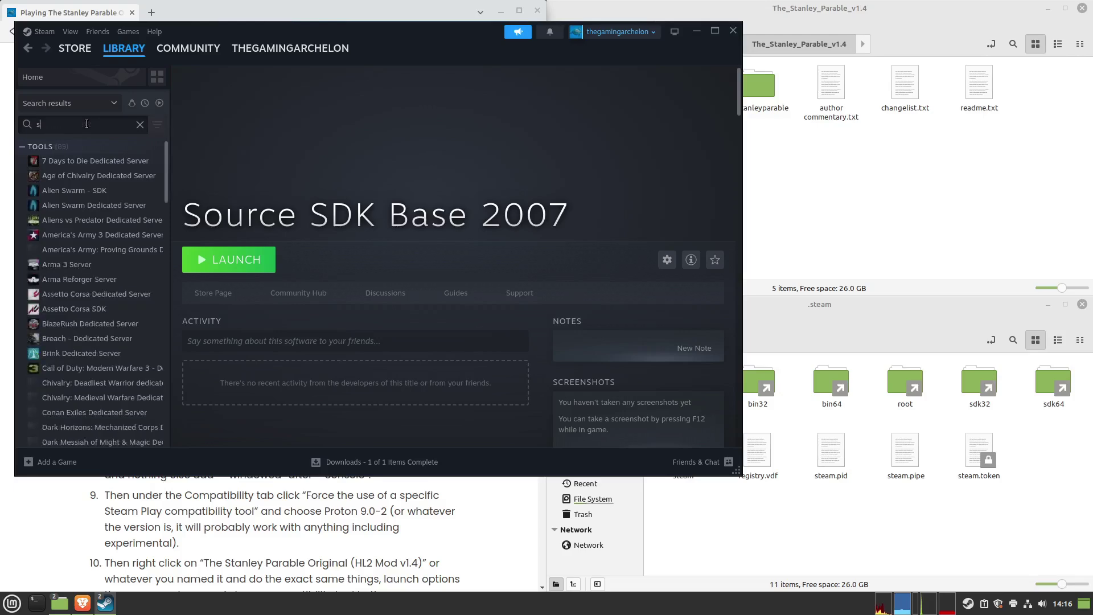
type("steam sd")
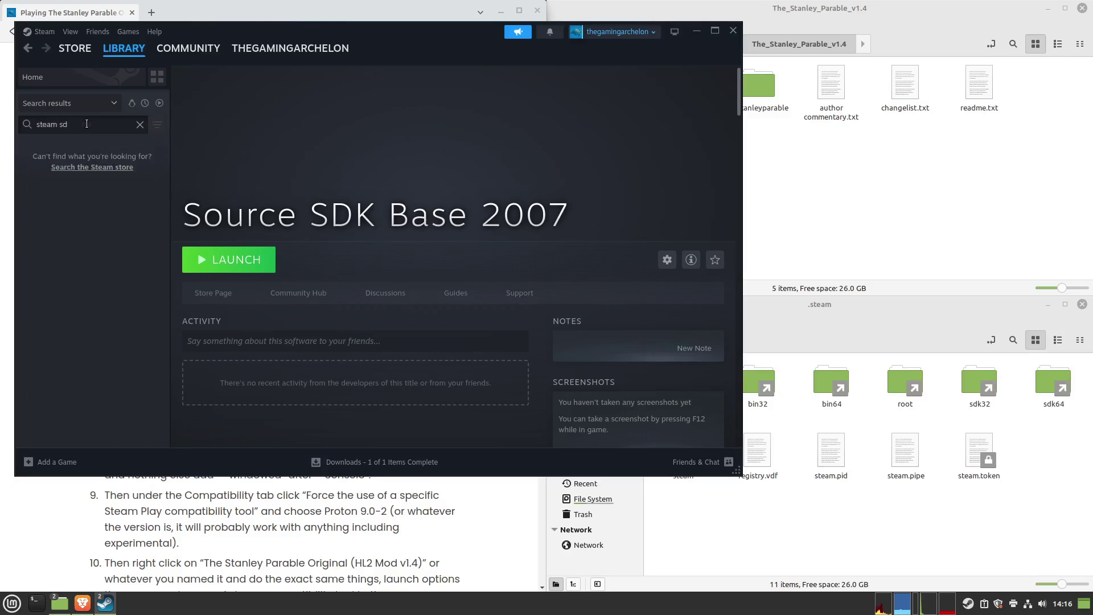
key("BackSpace")
key("BackSpace")
key("BackSpace")
key("BackSpace")
key("BackSpace")
key("BackSpace")
key("BackSpace")
type("source s")
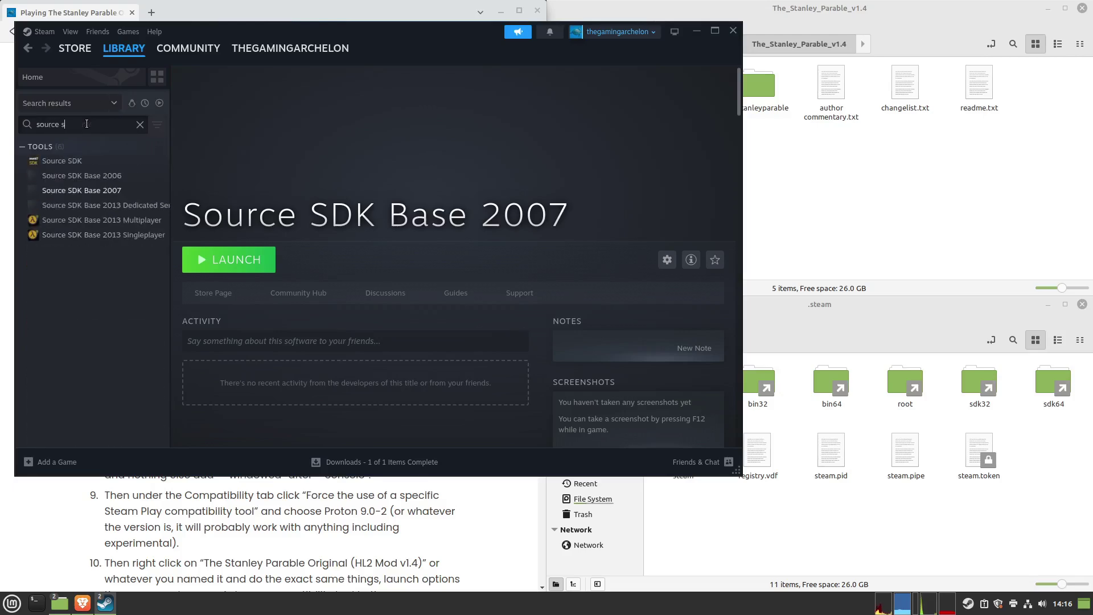
left_click(90, 191)
Check Source SDK Base 2007's properties, then reopen its context menu toward Manage
right_click(92, 190)
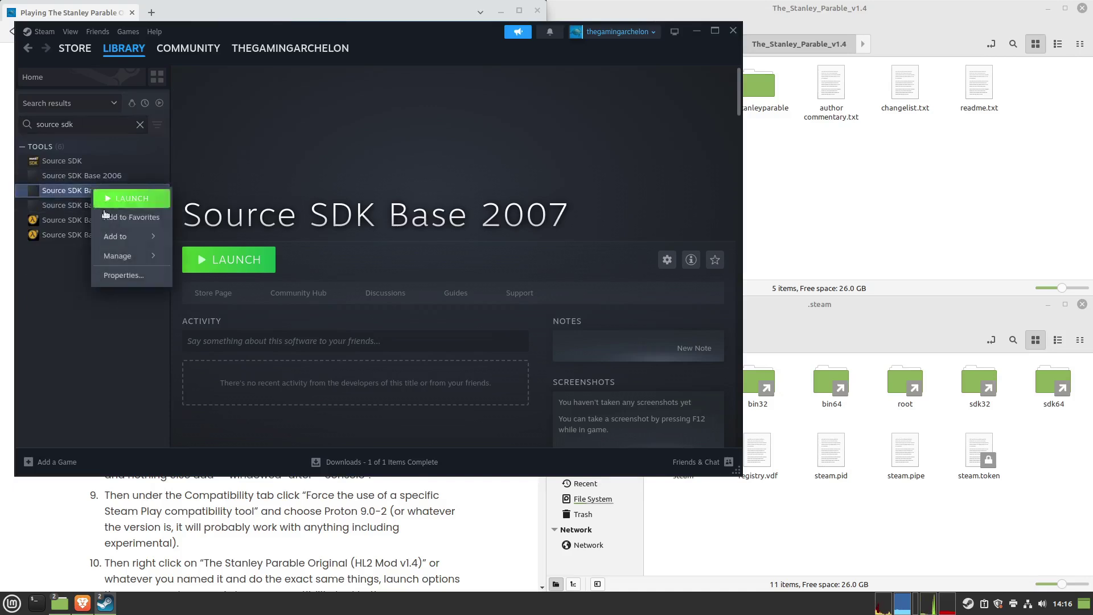
left_click(127, 276)
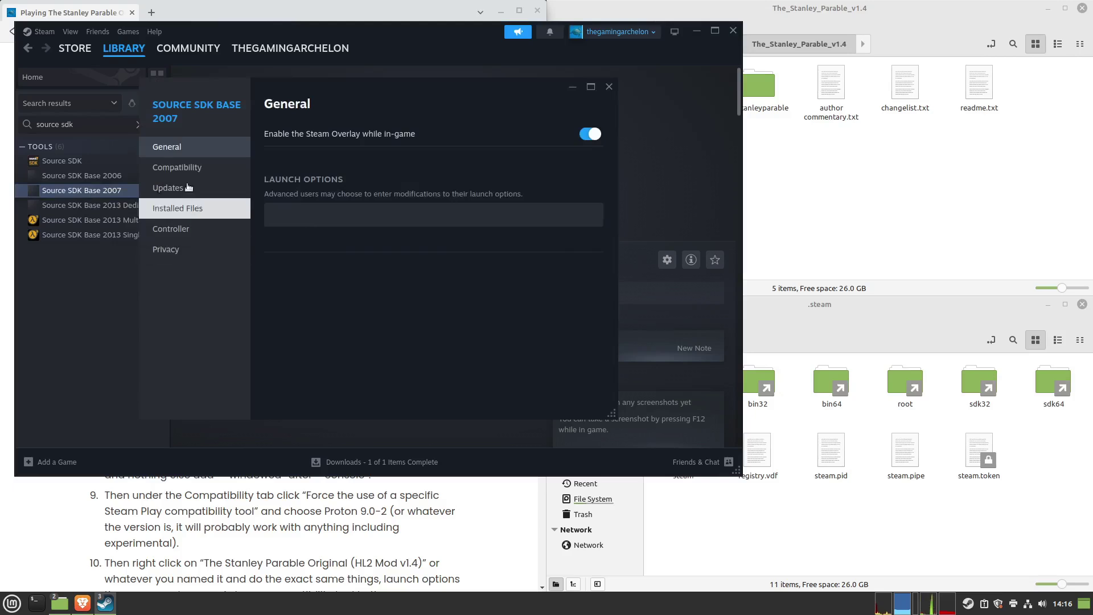
left_click(609, 87)
right_click(116, 193)
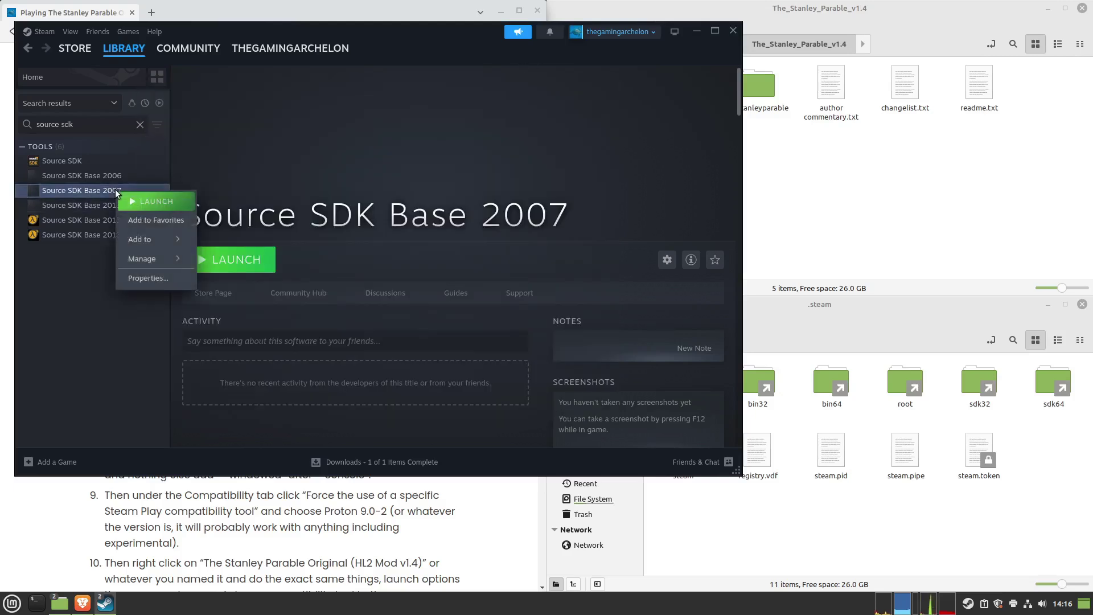
mouse_move(166, 262)
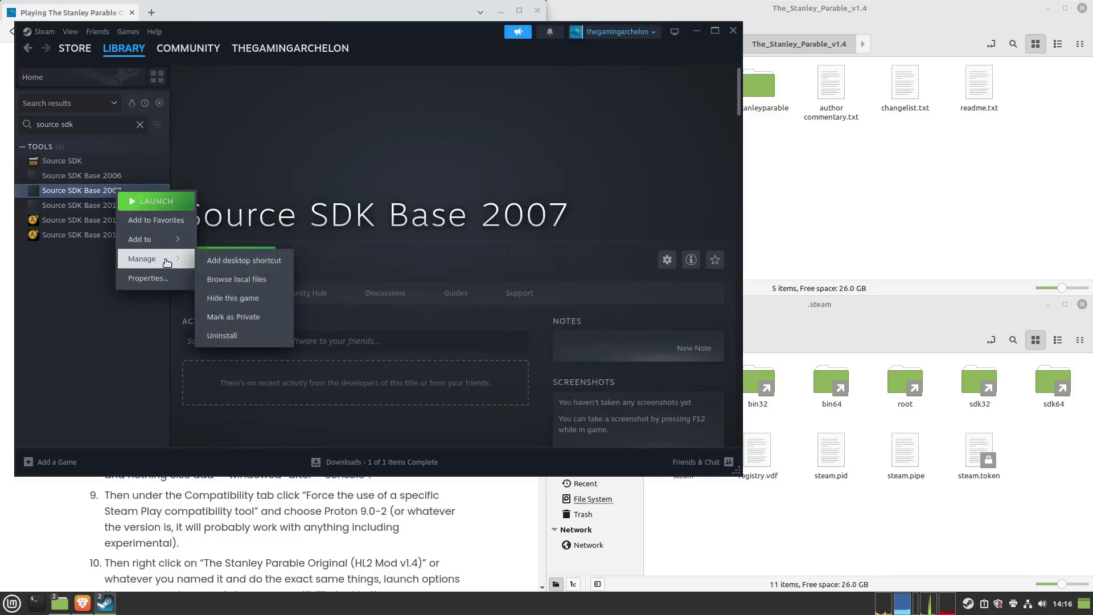
Browse Source SDK Base 2007's local files, then go up to steamapps and open sourcemods
left_click(253, 283)
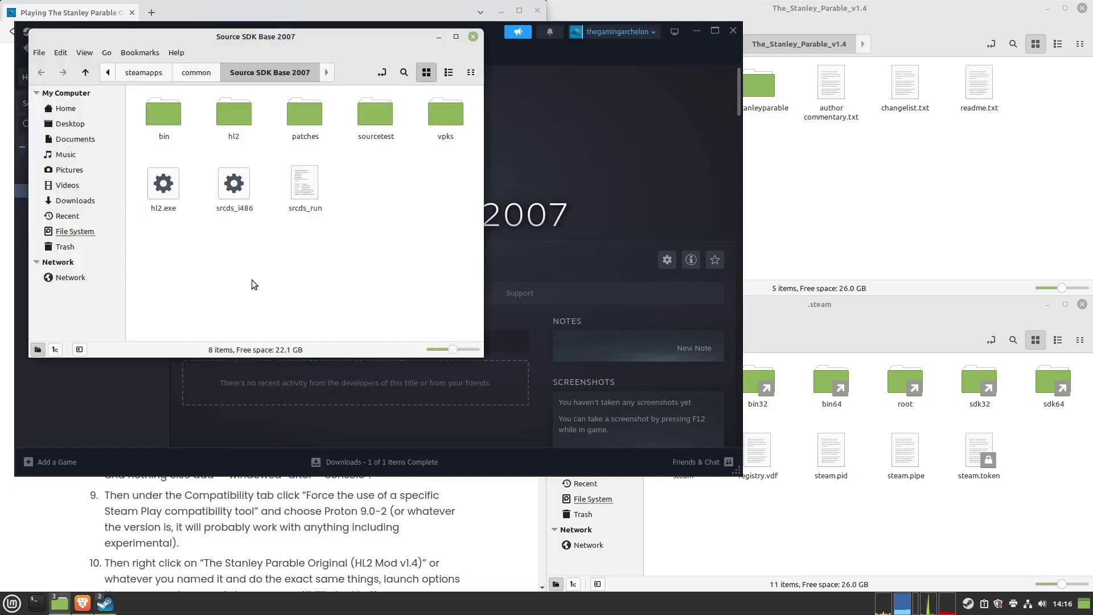
left_click_drag(279, 43, 1090, 595)
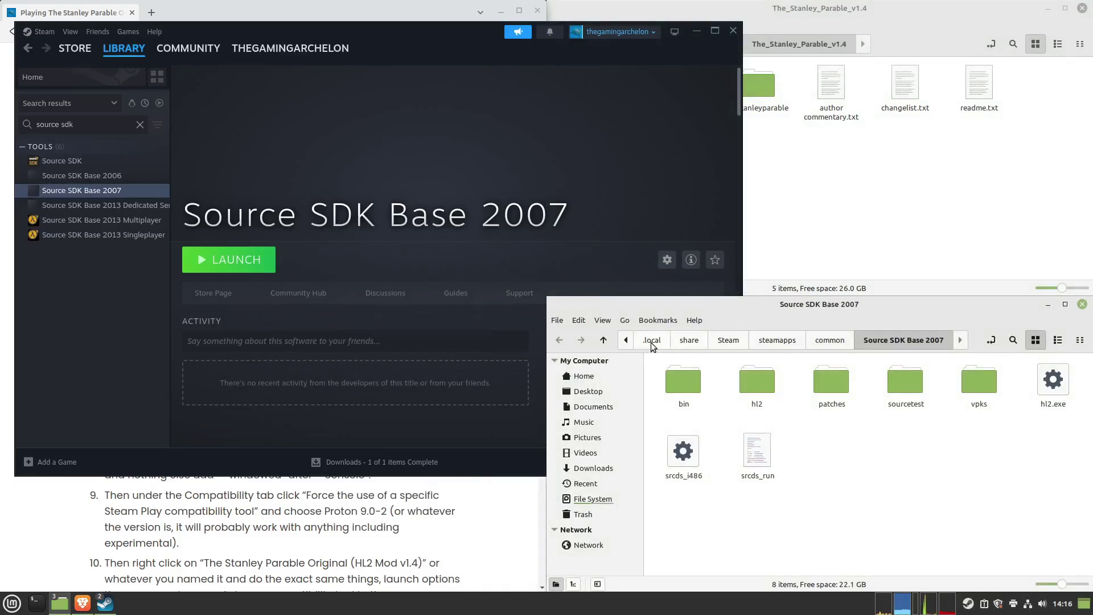
scroll(651, 343, "down", 1)
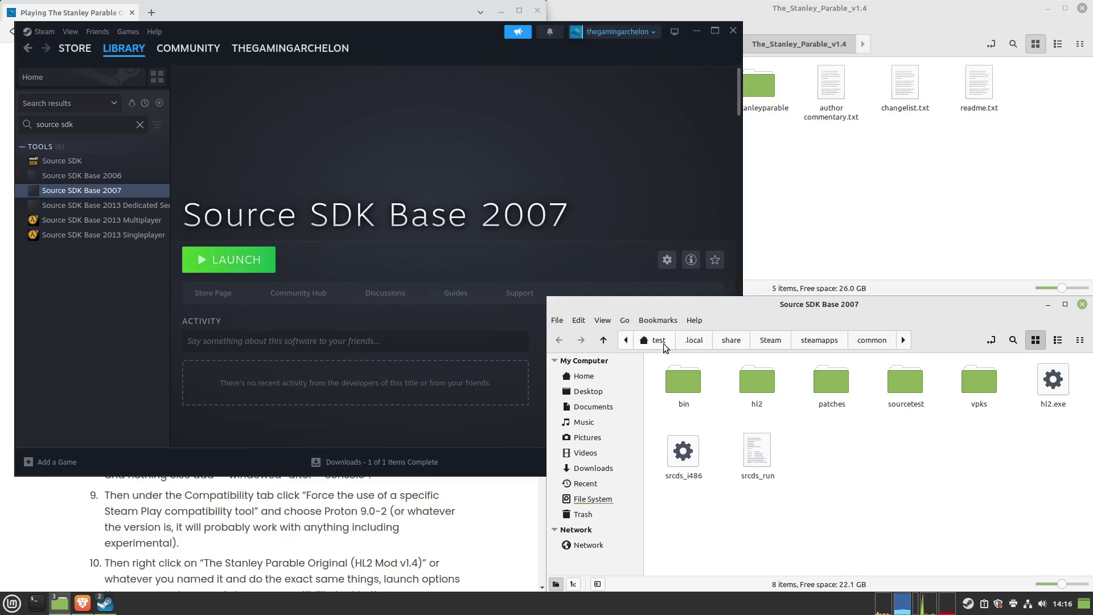
left_click(827, 342)
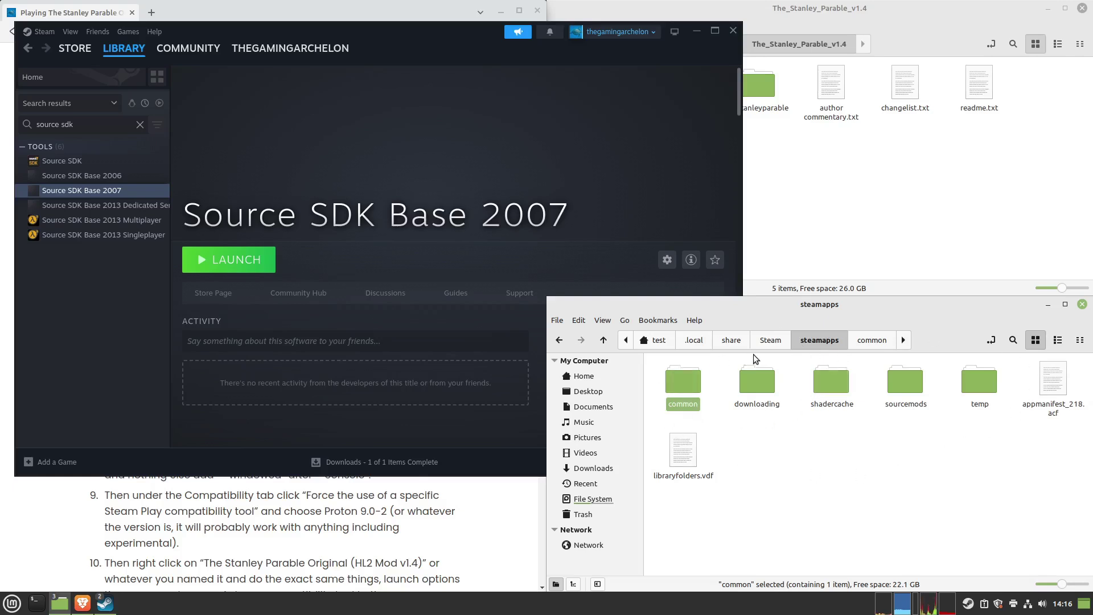
left_click(917, 390)
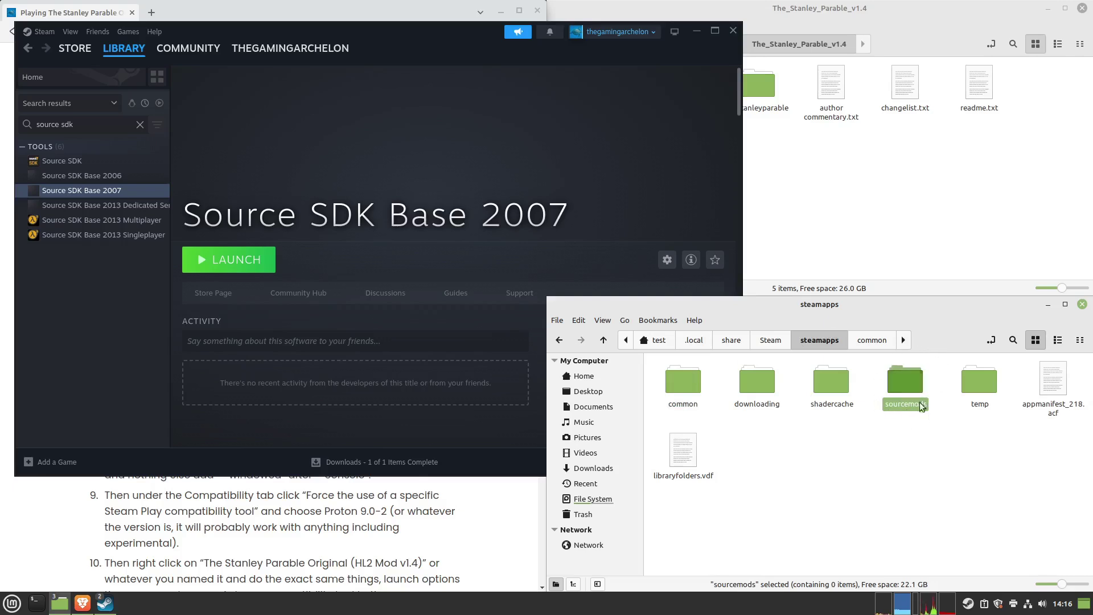
double_click(897, 383)
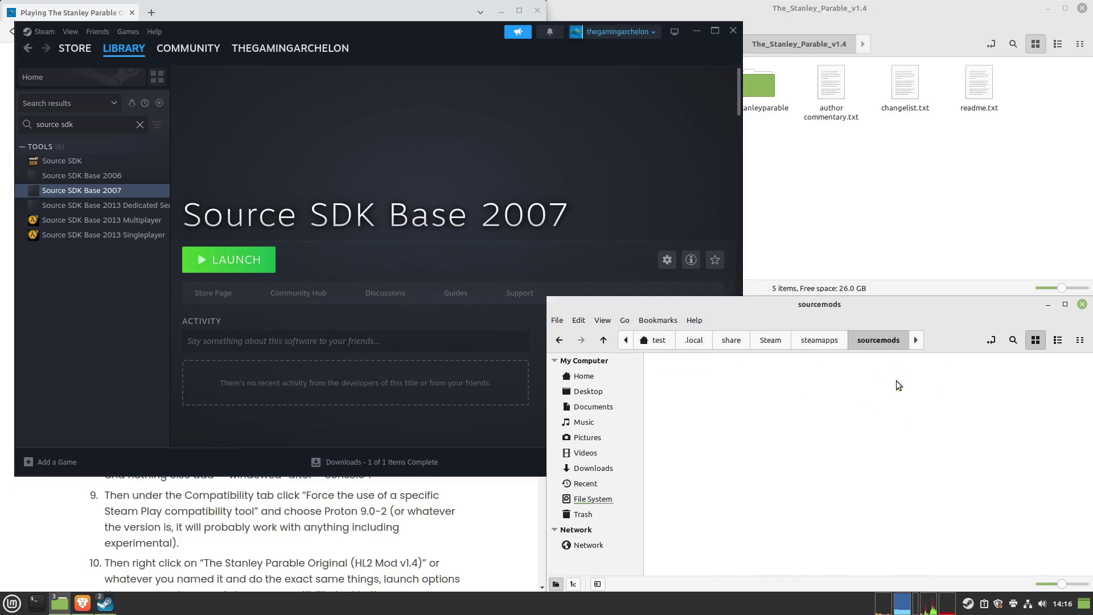
Copy the thestanleyparable folder and paste it into sourcemods
left_click(754, 91)
right_click(744, 89)
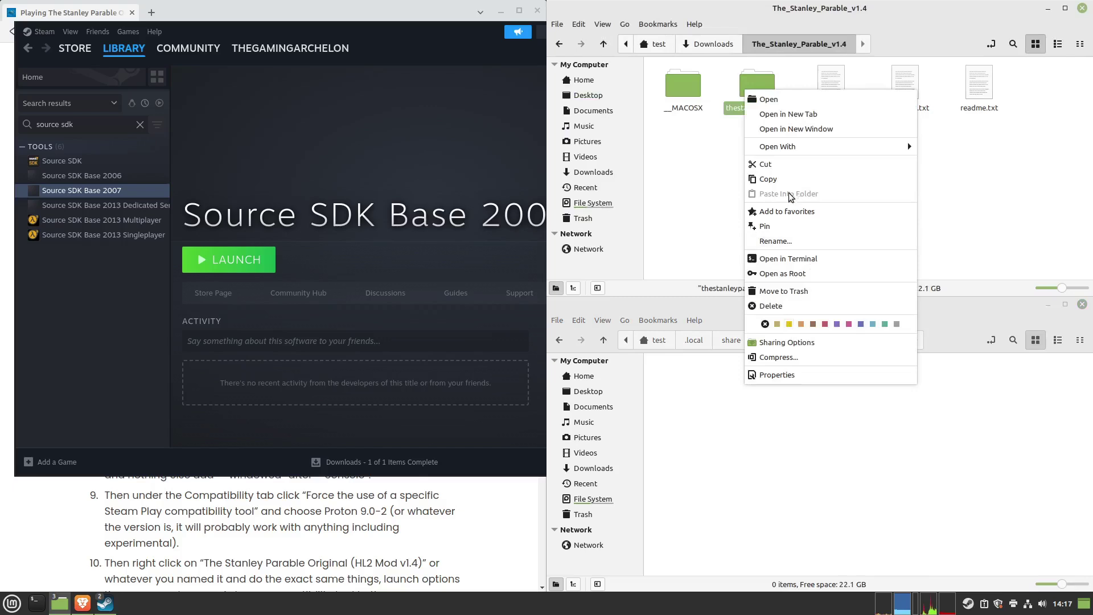
left_click(775, 179)
right_click(770, 434)
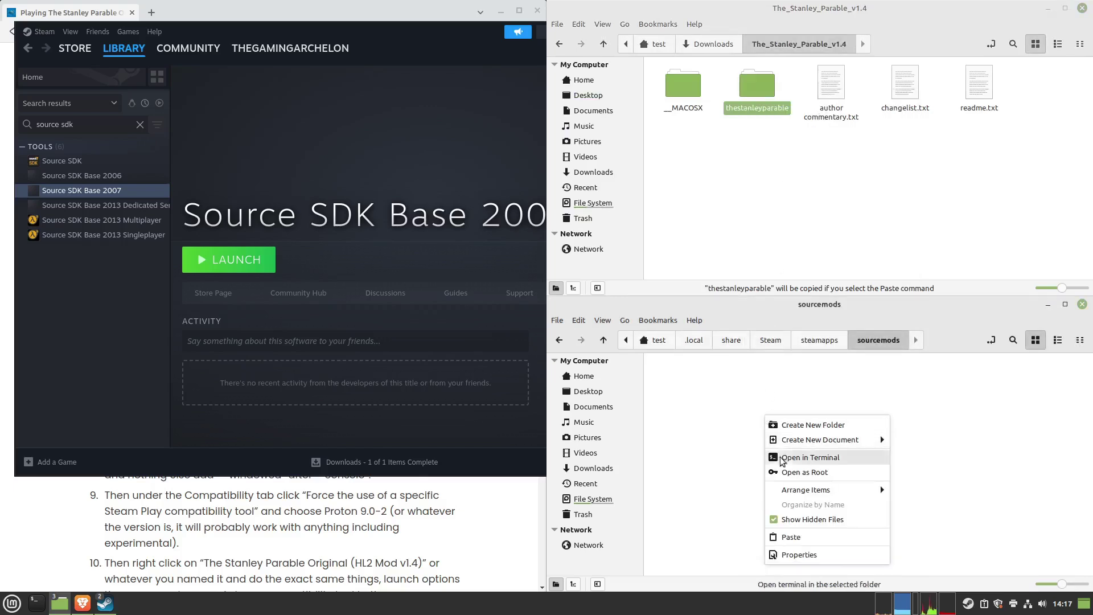
left_click(792, 537)
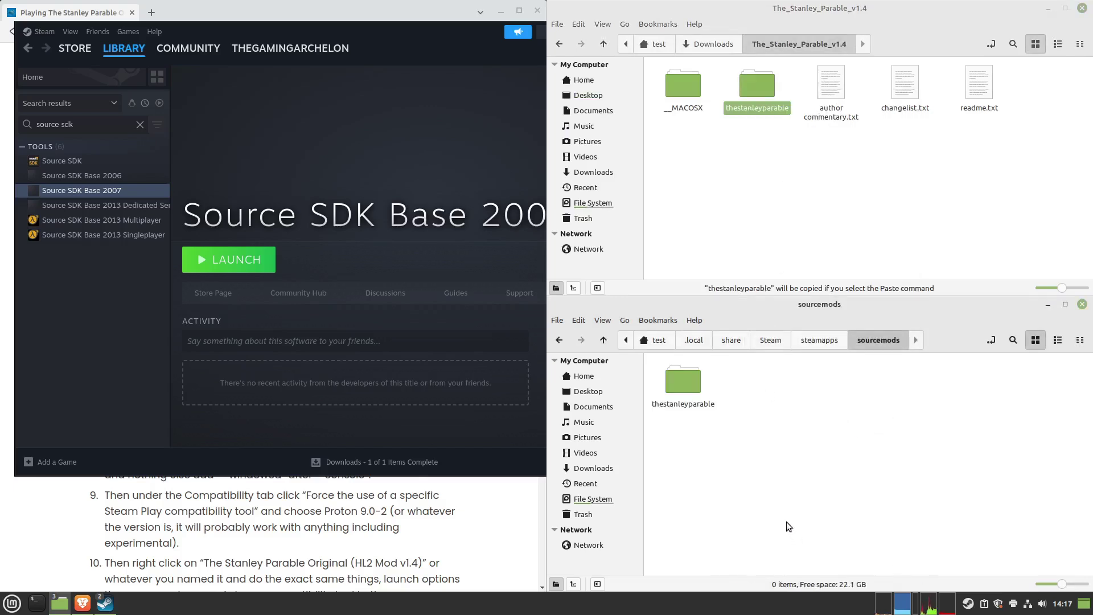
left_click(750, 395)
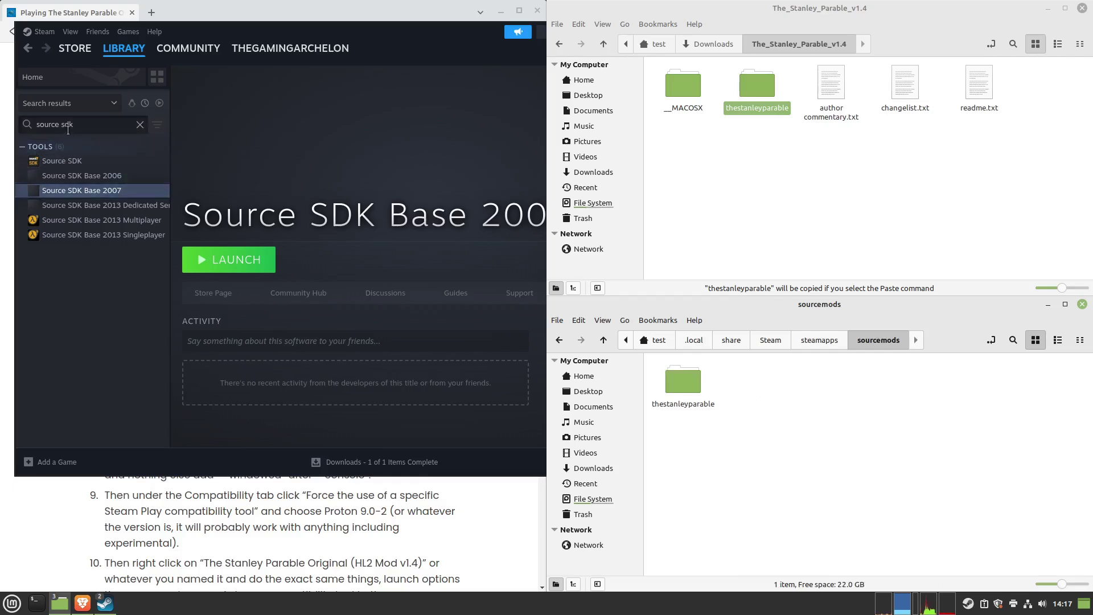
Clear Steam's library search so the full list shows again
left_click(140, 128)
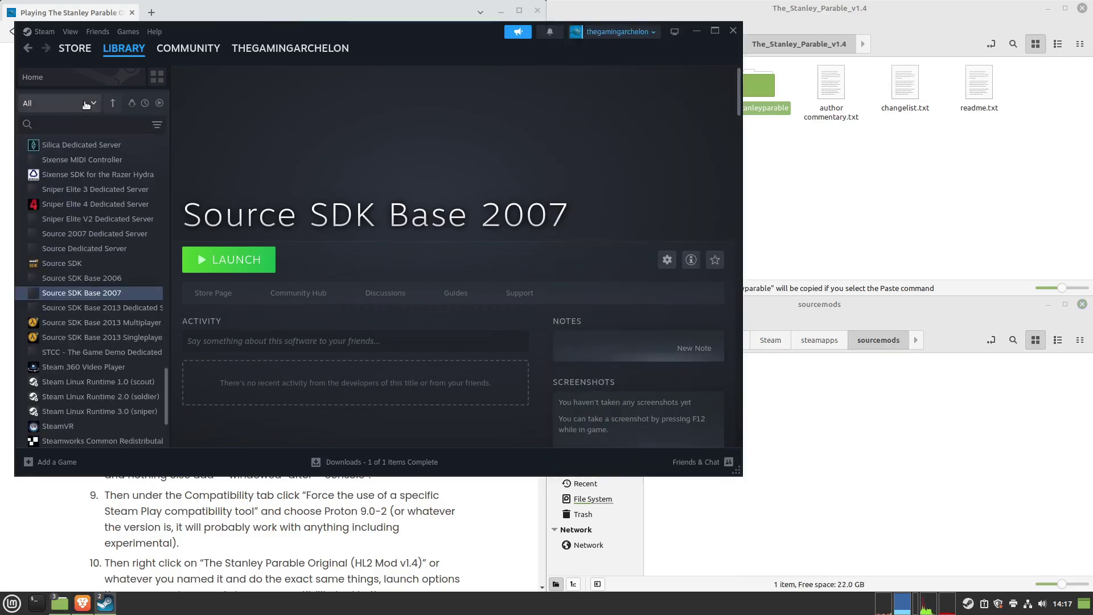
scroll(101, 221, "up", 10)
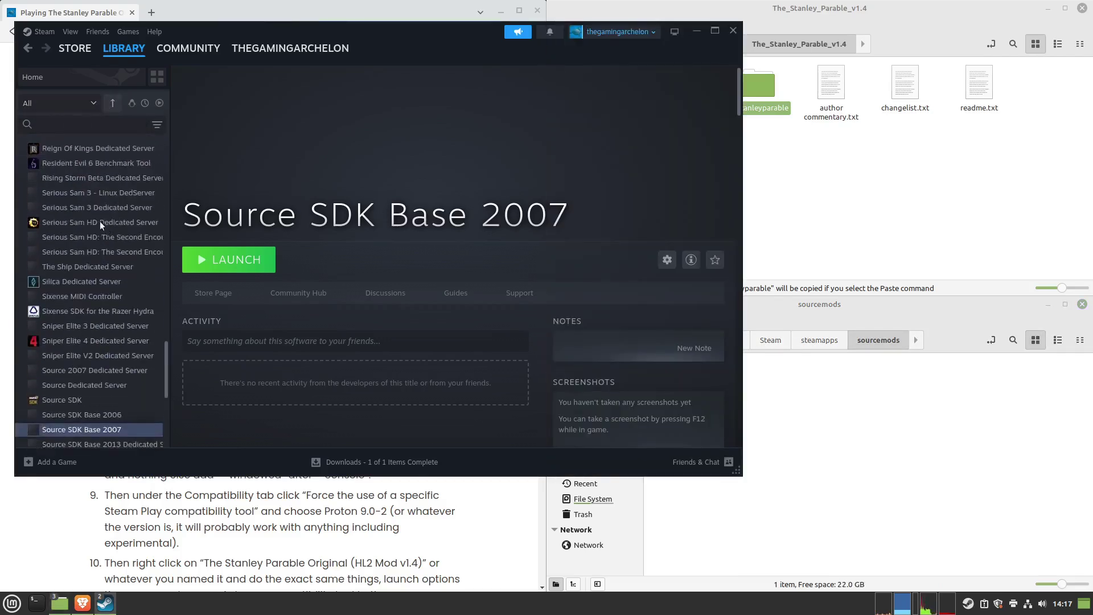
scroll(100, 201, "up", 15)
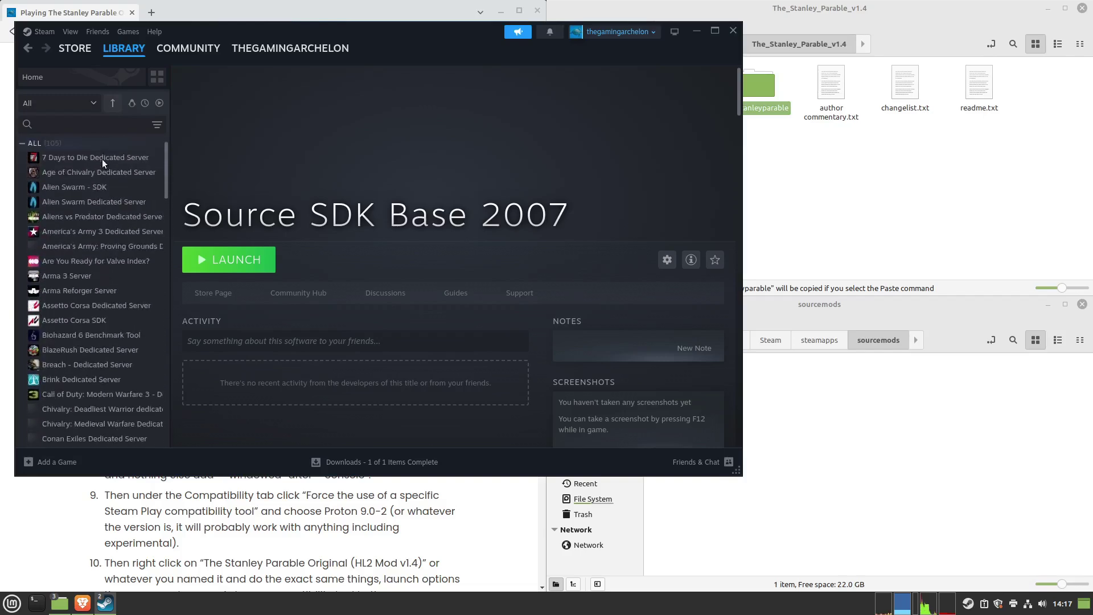
left_click(80, 106)
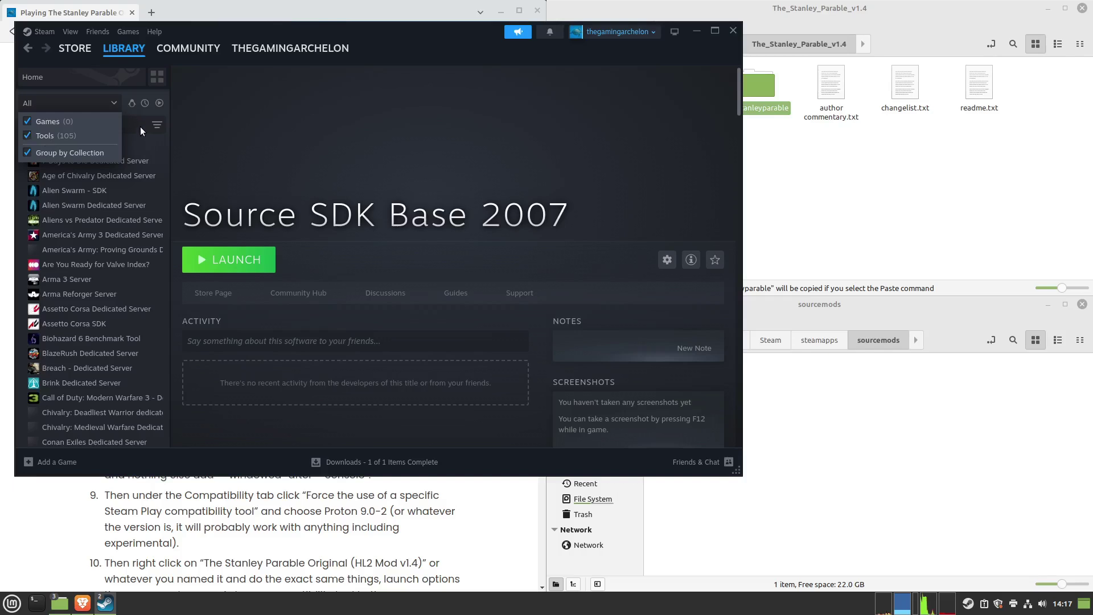
Search the library for 'source sdk' and open Source SDK Base 2007's properties
left_click(119, 125)
type("so")
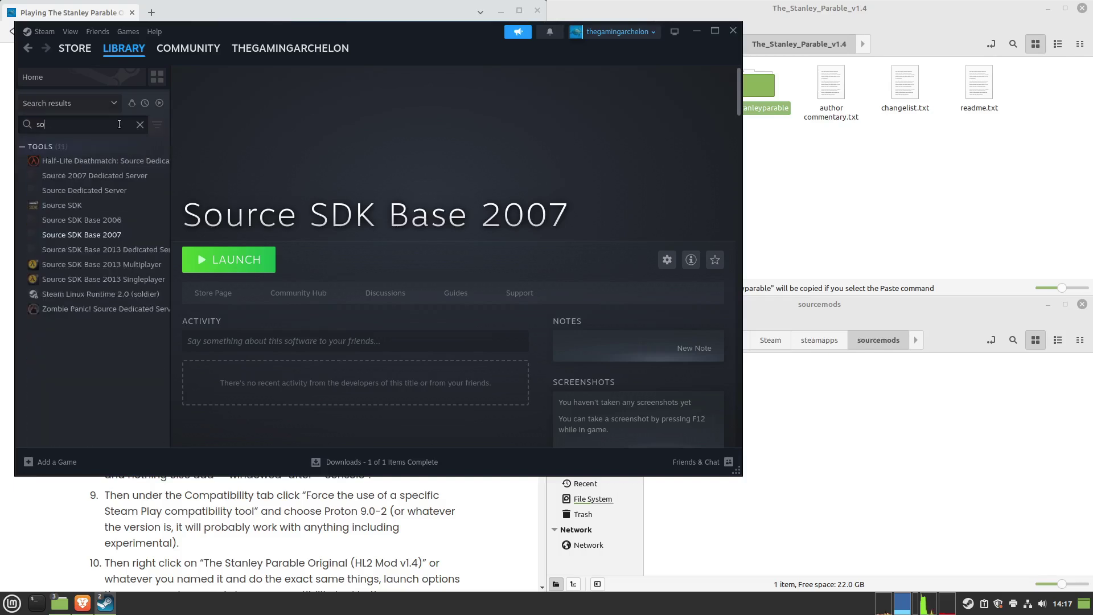
type("urce sdk")
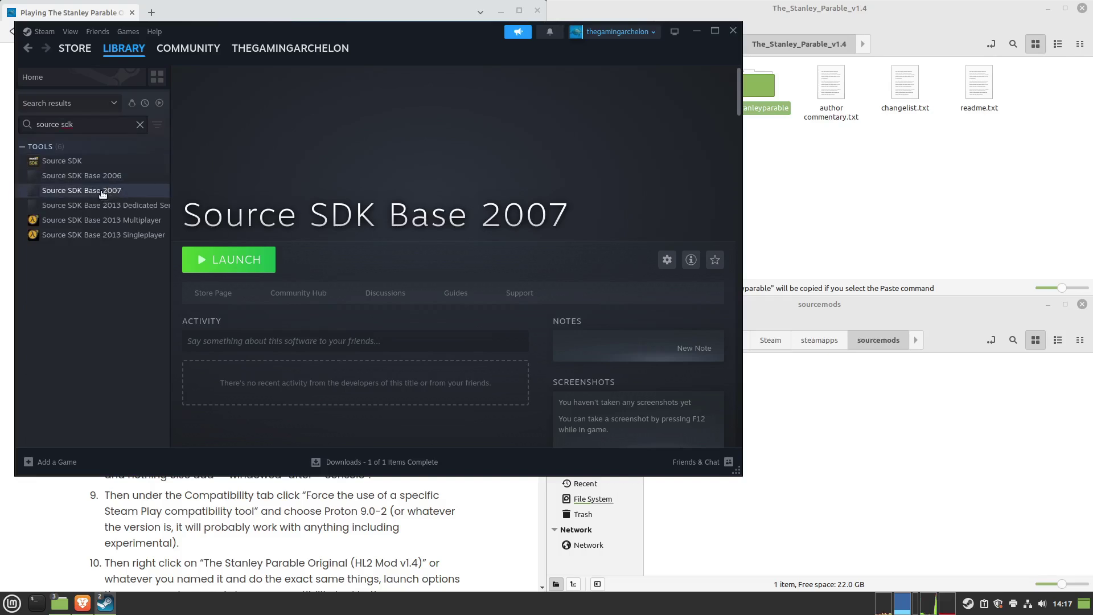
right_click(101, 191)
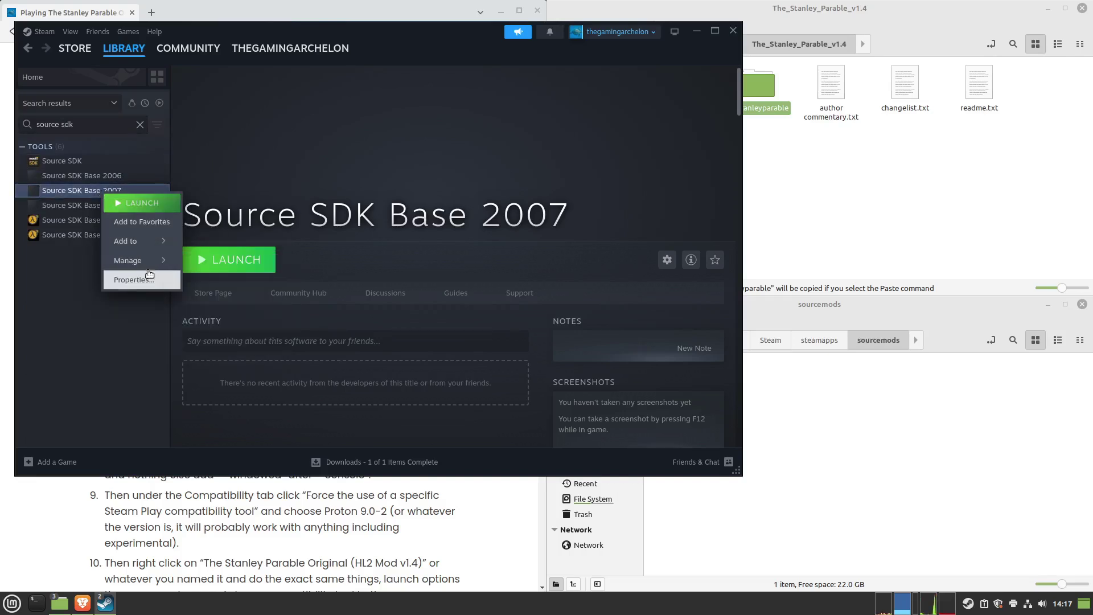
left_click(143, 279)
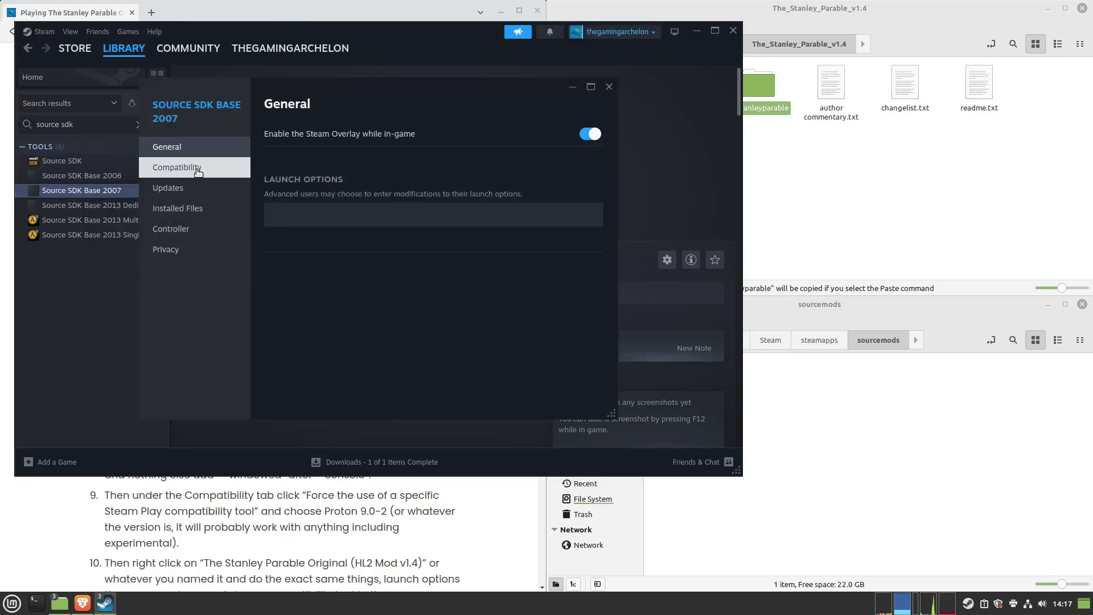
Force Steam Play compatibility with Proton 9.0-2
left_click(177, 167)
left_click(275, 134)
left_click(316, 164)
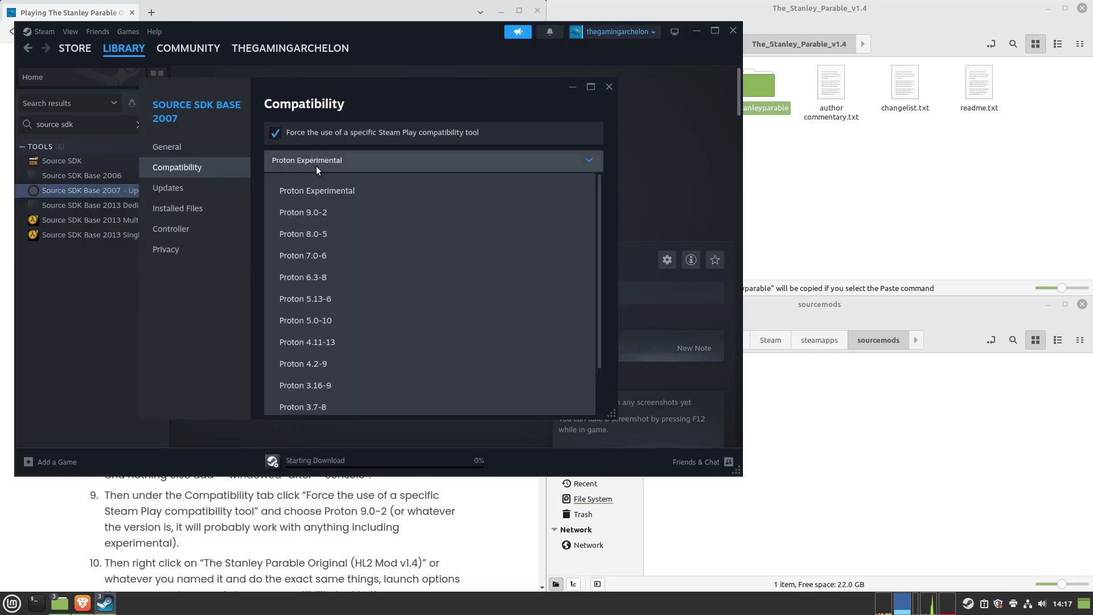
left_click(309, 213)
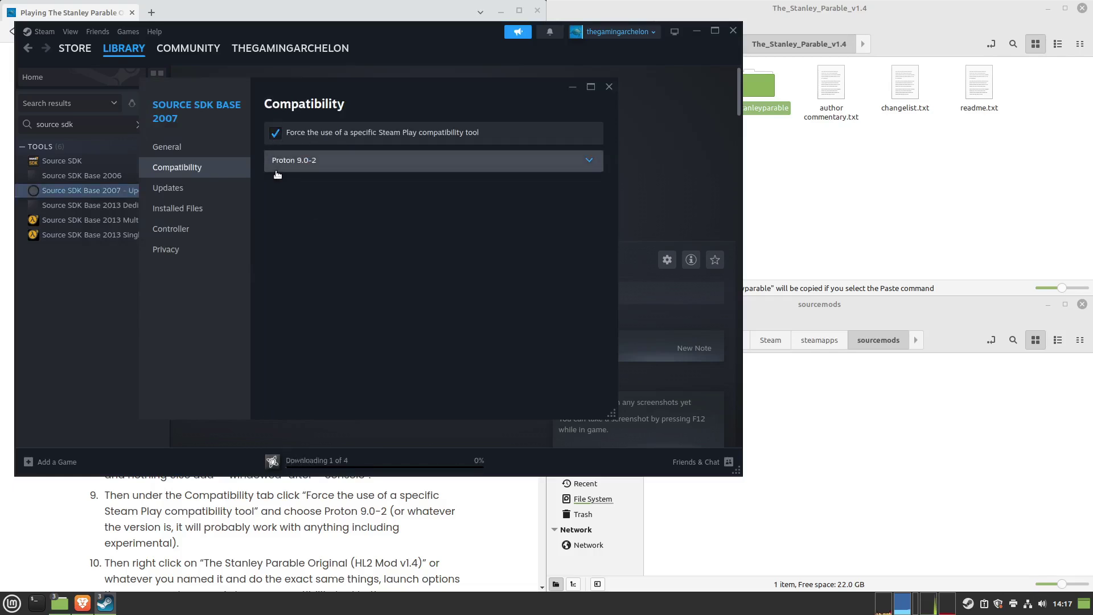
left_click(178, 149)
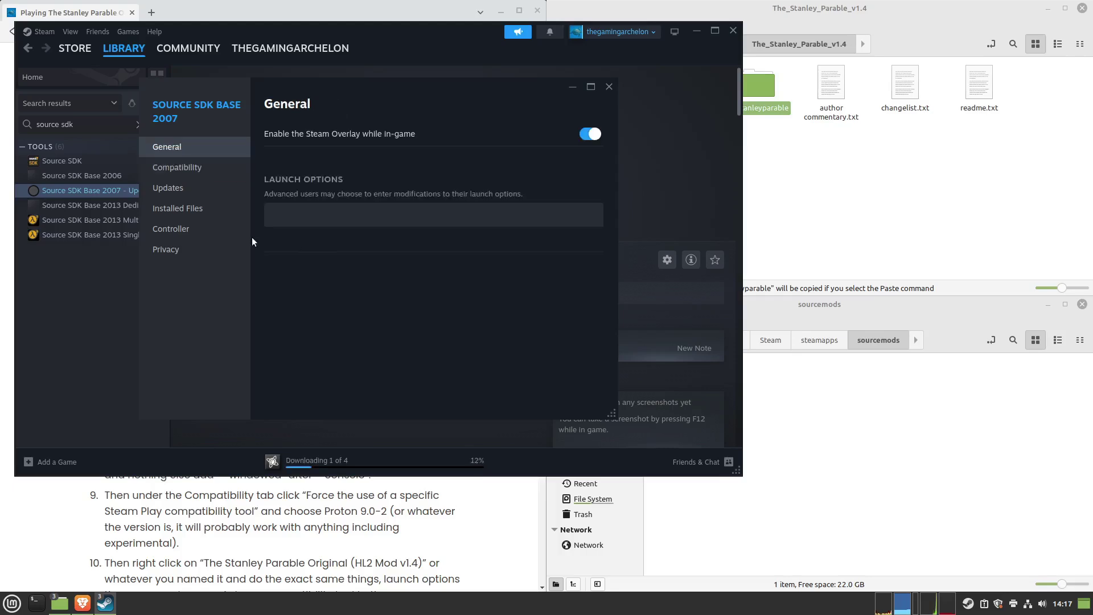
Copy 'PROTON_CPU_TOPOLOGY=8 %command% -console' from step 8 of the guide
left_click(271, 224)
left_click(270, 515)
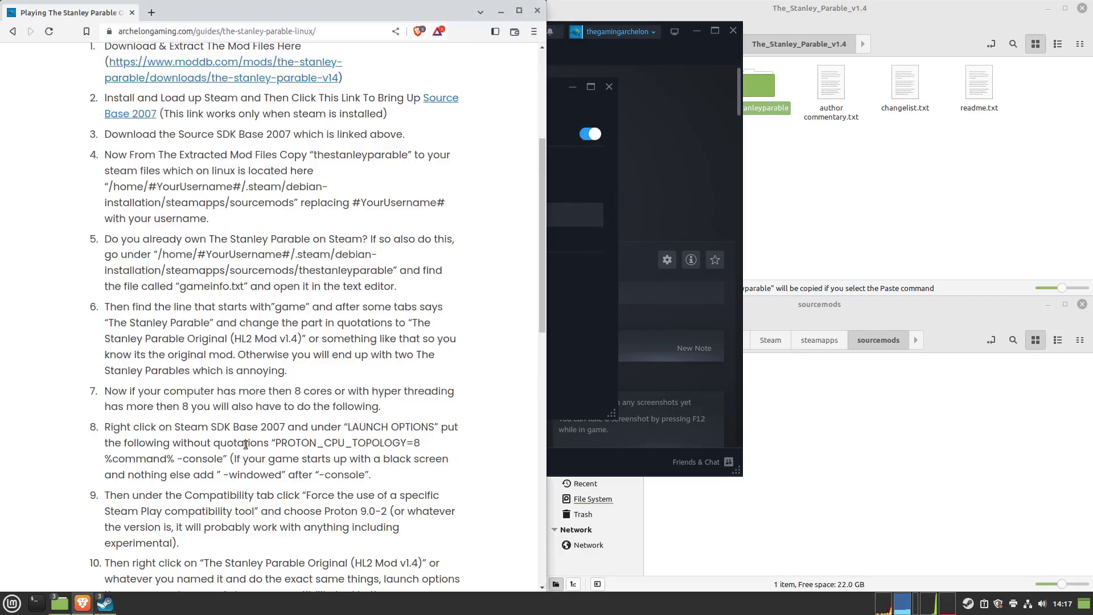
scroll(220, 301, "down", 2)
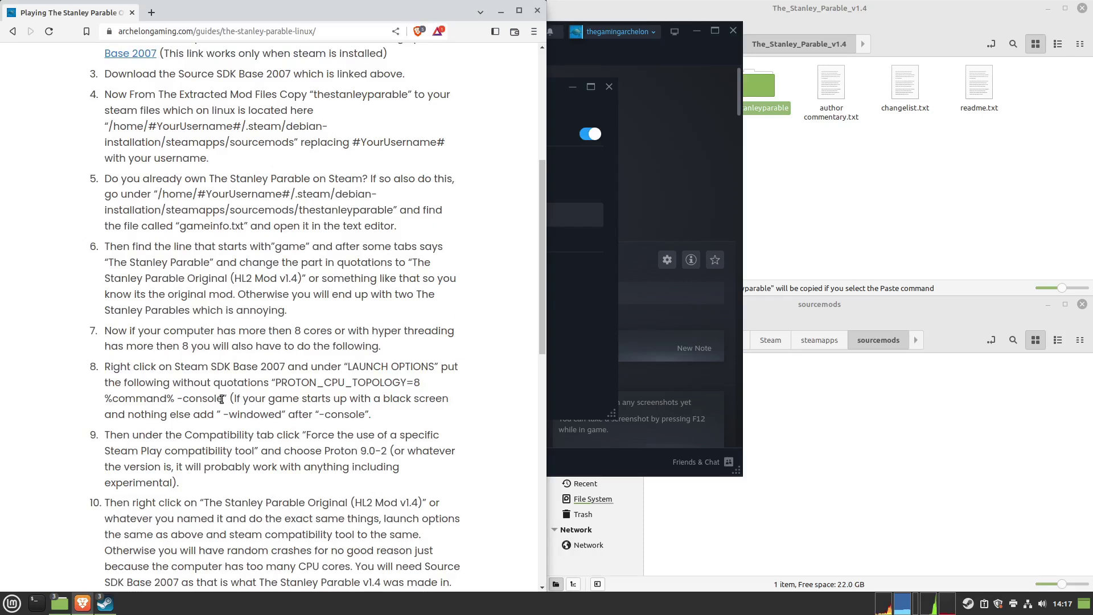
left_click_drag(275, 382, 217, 397)
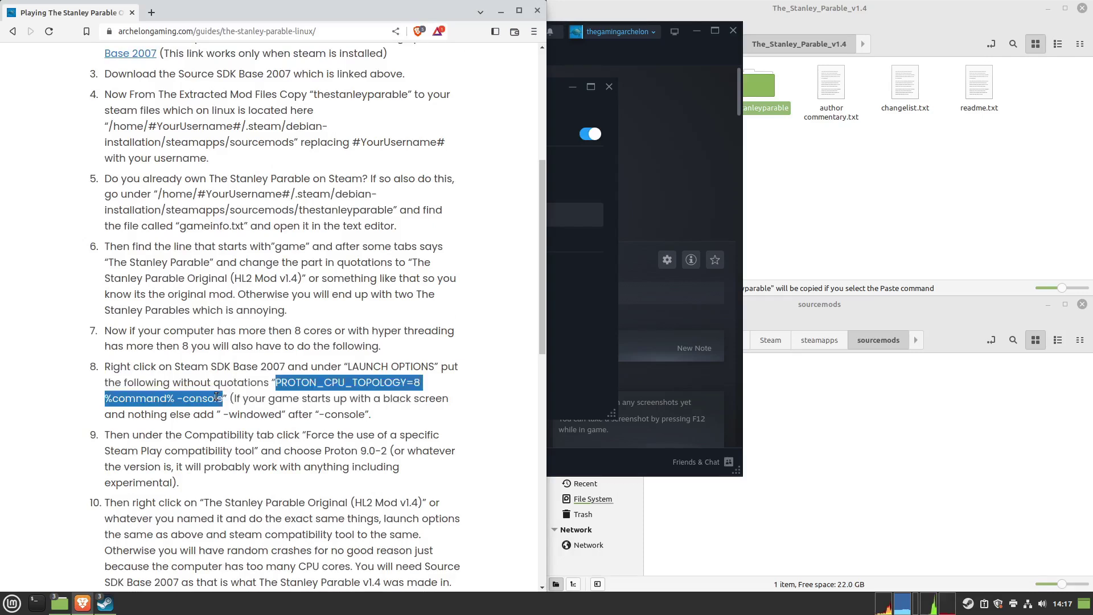
right_click(216, 396)
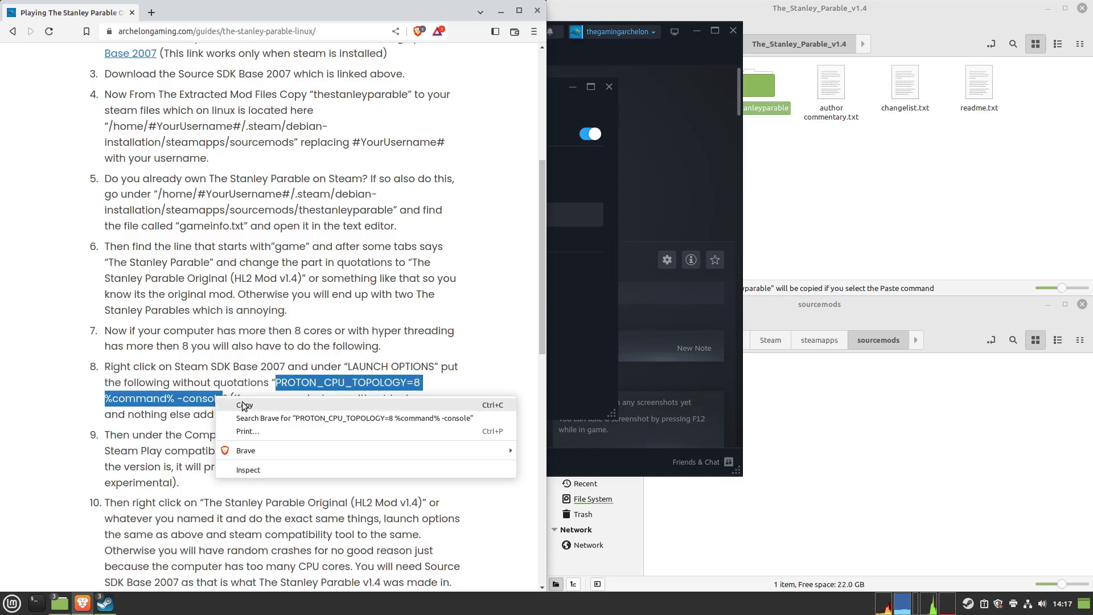
left_click(245, 406)
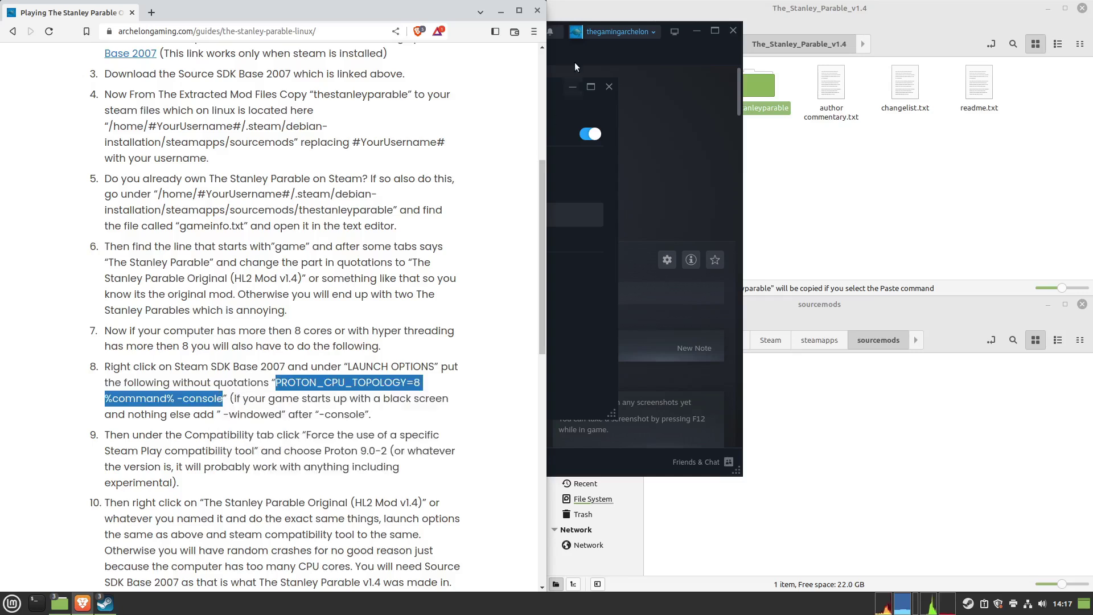
left_click(559, 101)
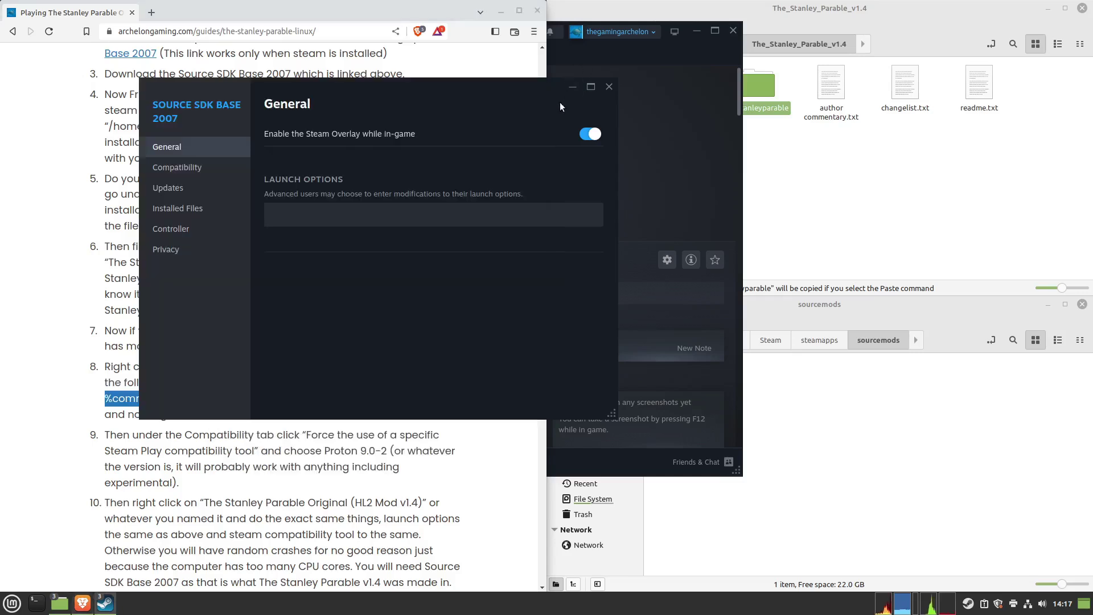
Paste 'PROTON_CPU_TOPOLOGY=8 %command% -console' as launch options and close Properties
right_click(303, 221)
left_click(312, 226)
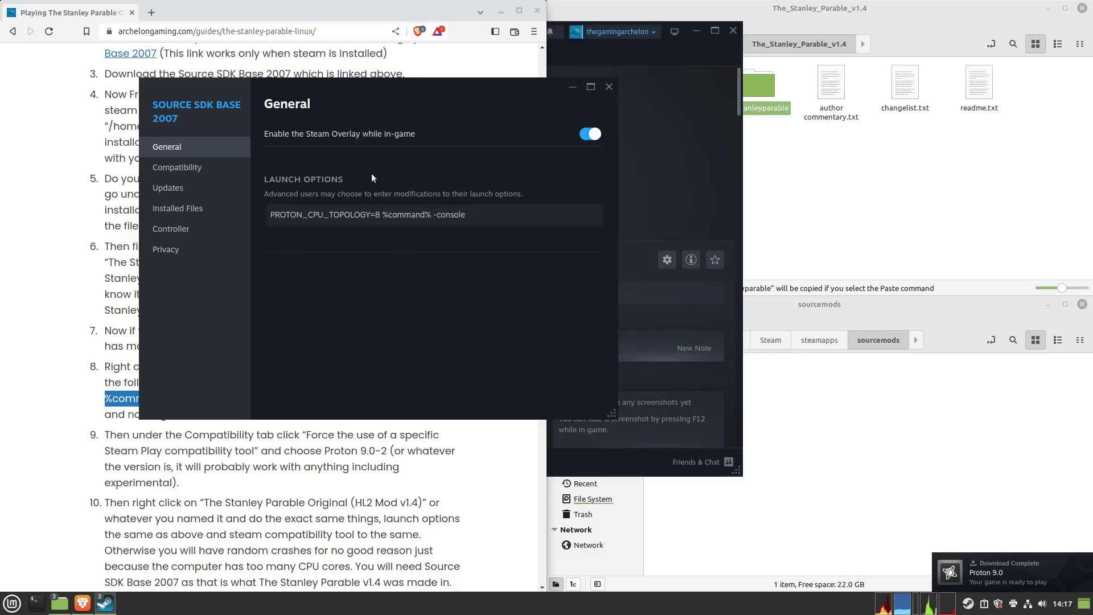
left_click(610, 86)
Pause and resume the 248.26 MB Source SDK Base 2007 update until it completes
left_click(603, 56)
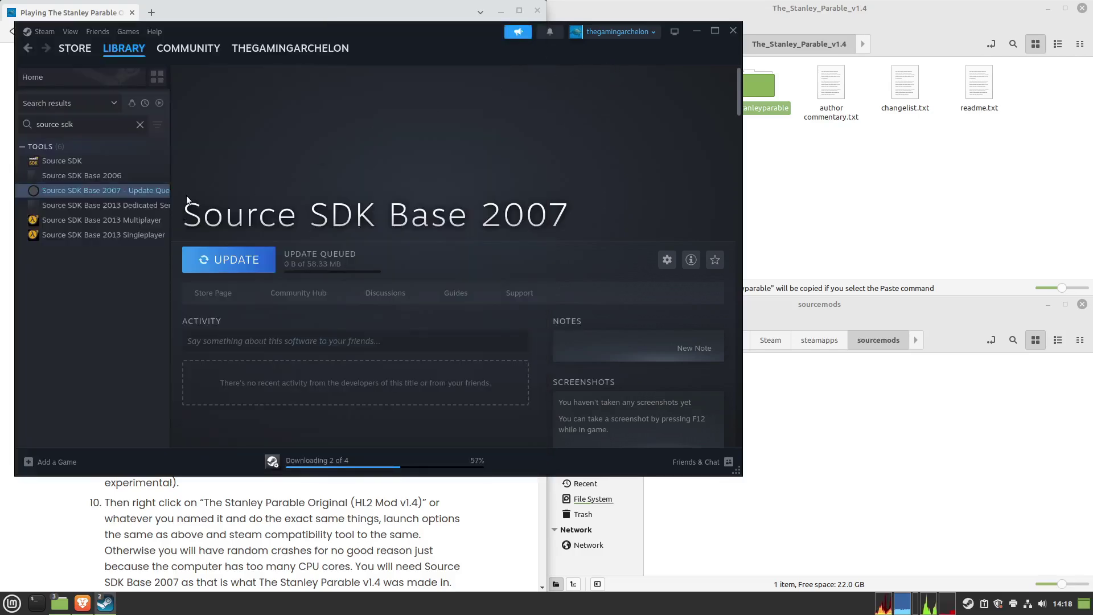
left_click(228, 259)
left_click(228, 260)
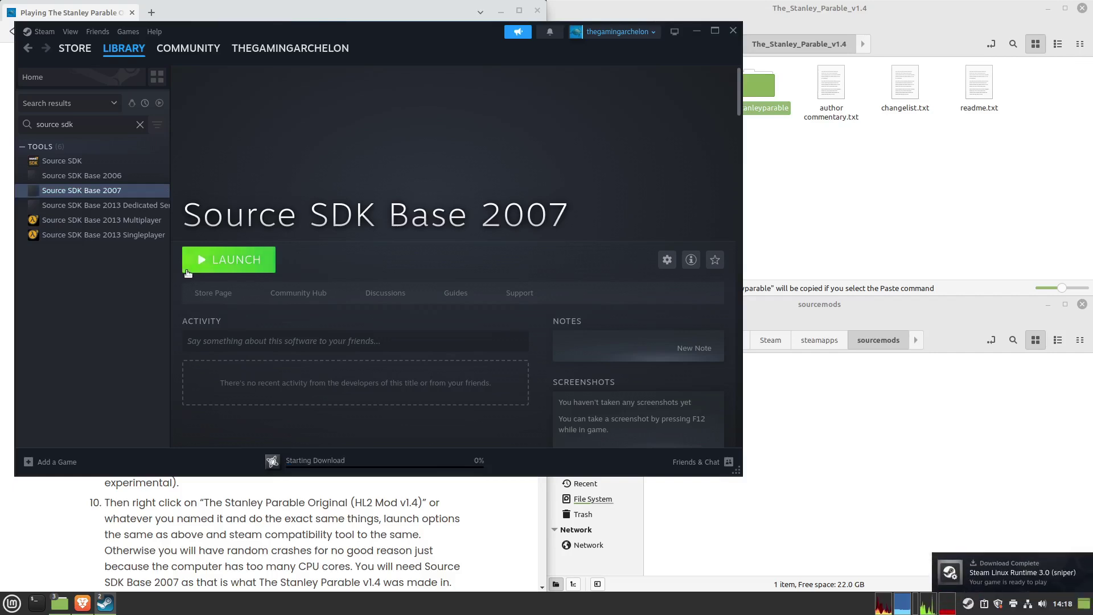
left_click(41, 31)
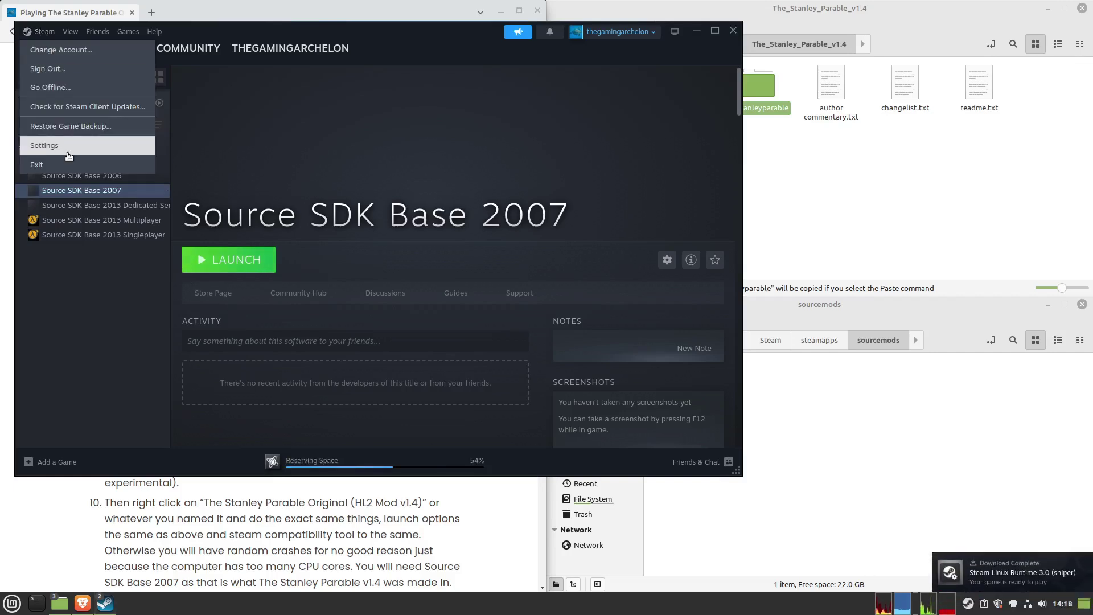
Quit Steam and relaunch it from the Mint menu by searching 'steam'
left_click(56, 166)
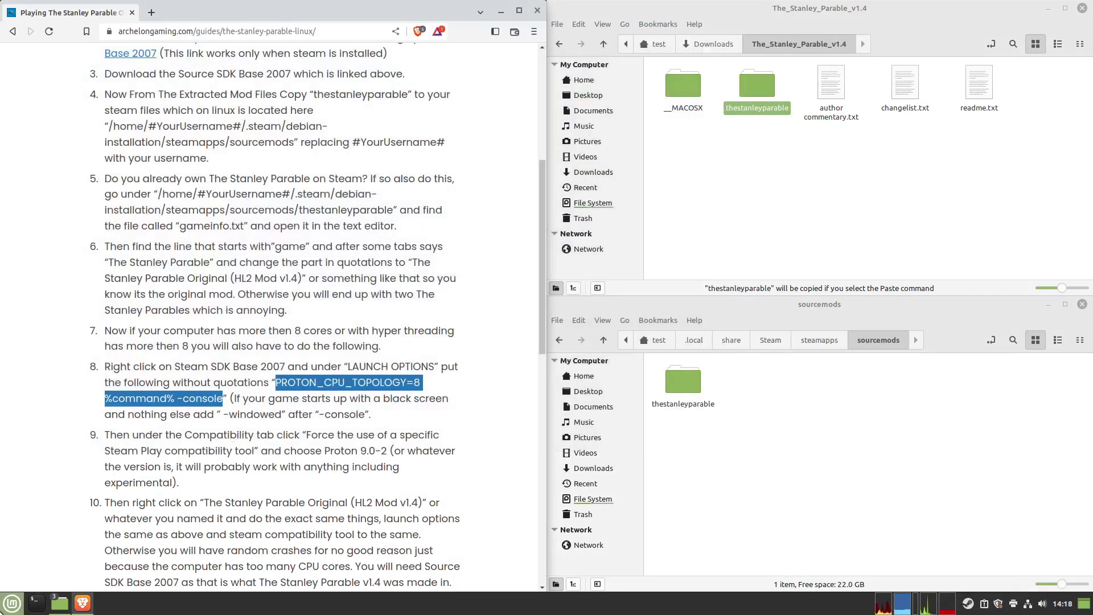
left_click(12, 604)
type("steam")
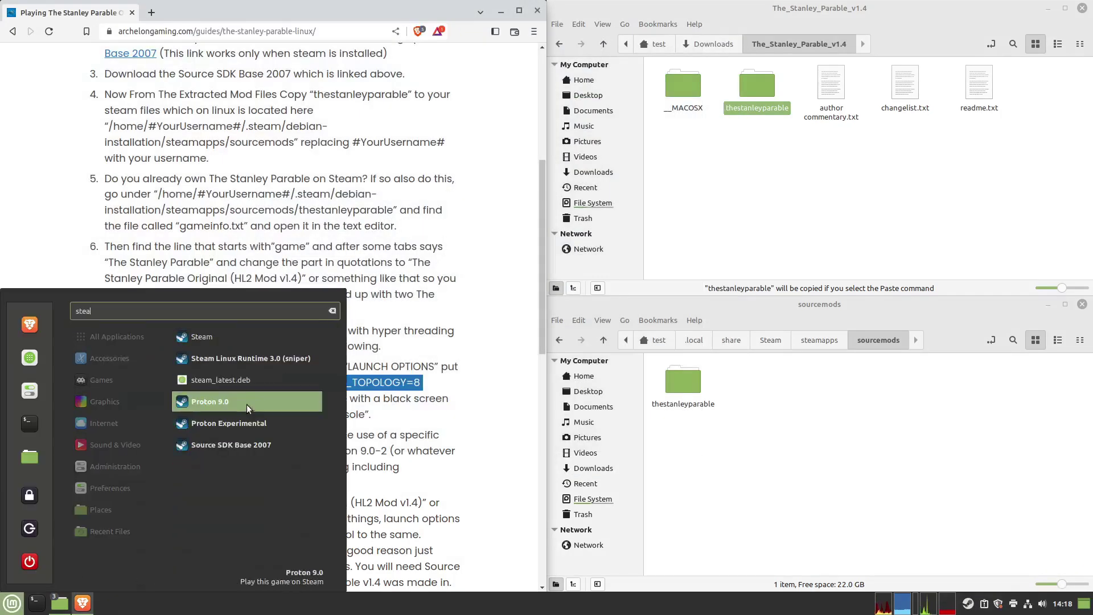
left_click(220, 335)
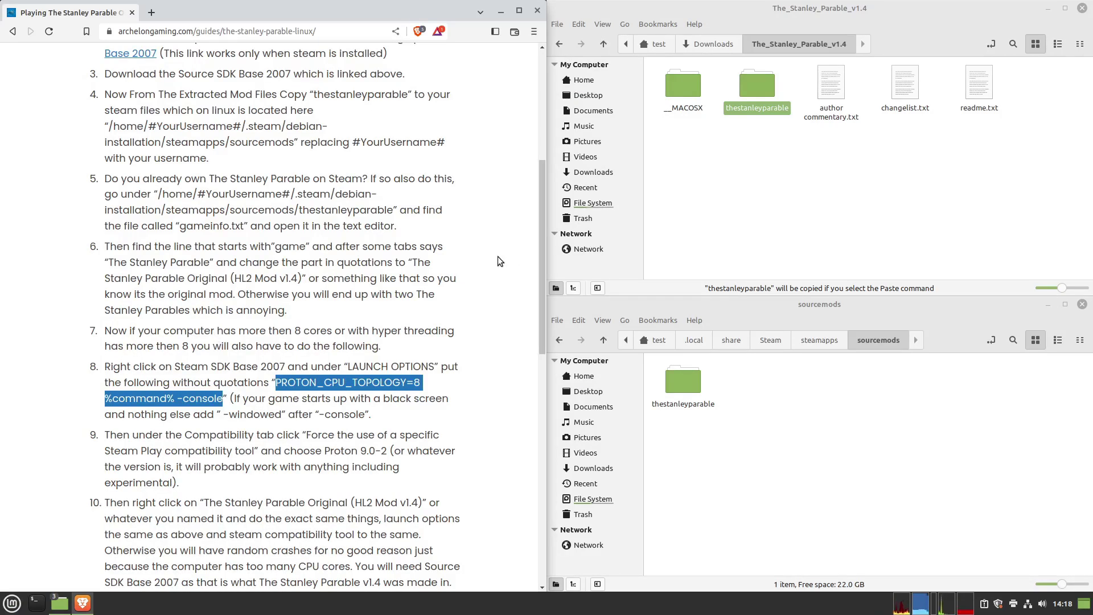
Minimize the Brave browser and close the mod download, sourcemods and .steam folder windows
left_click(501, 12)
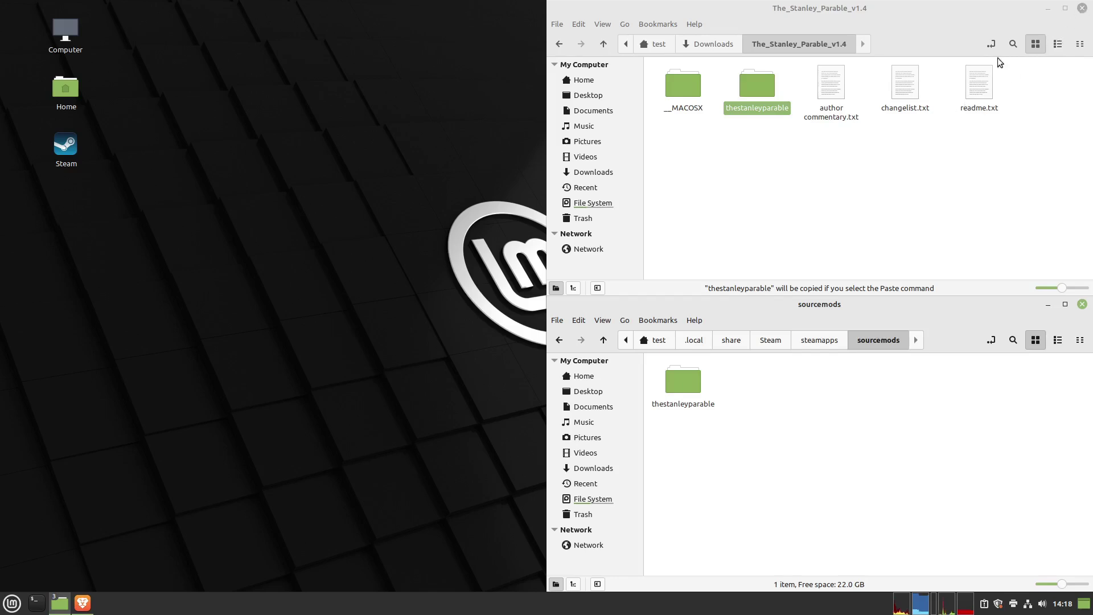
left_click(1083, 9)
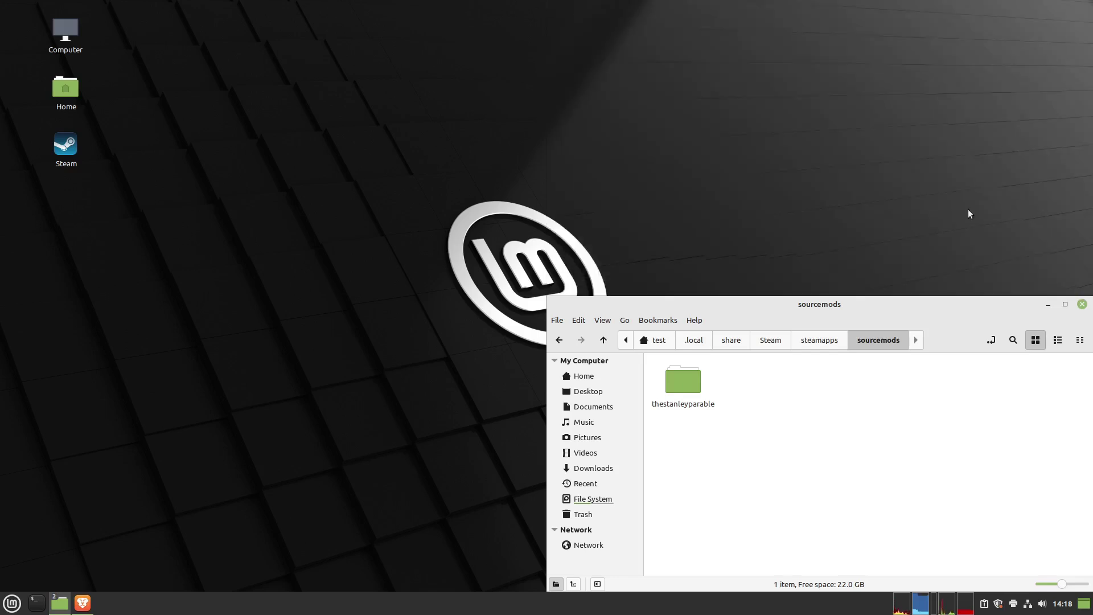
left_click(1049, 305)
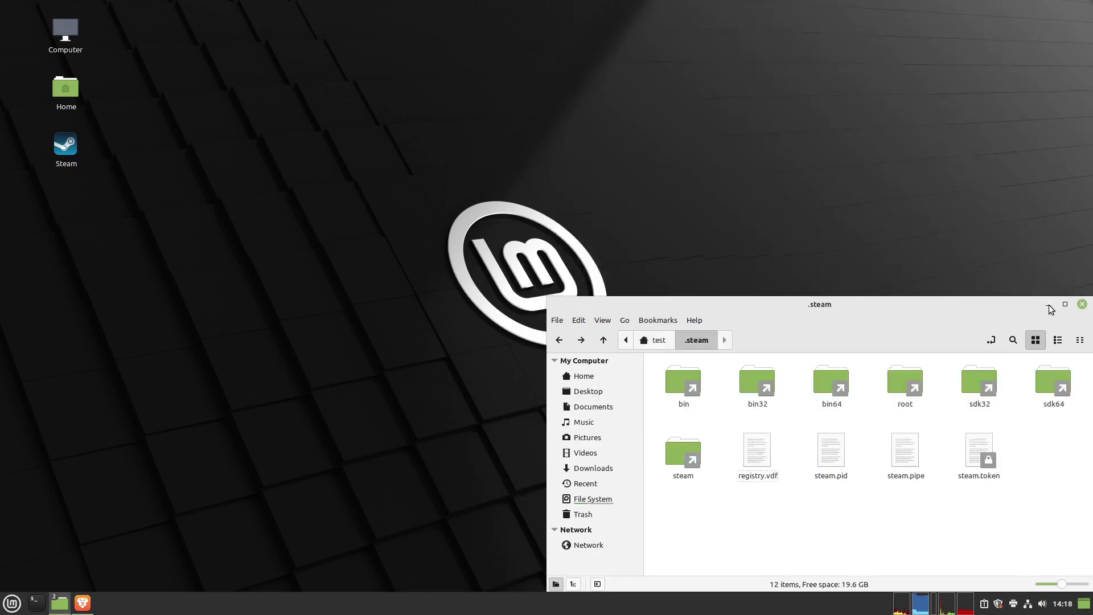
left_click(1082, 304)
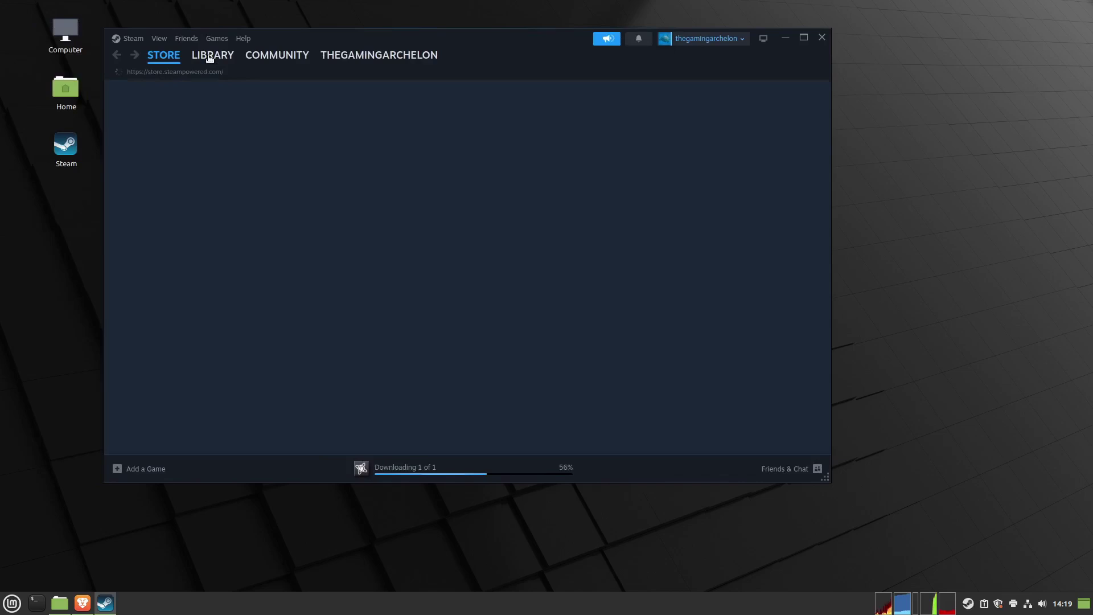
Filter the Steam library to games only and select The Stanley Parable (HL2 Mod v1.4)
left_click(211, 55)
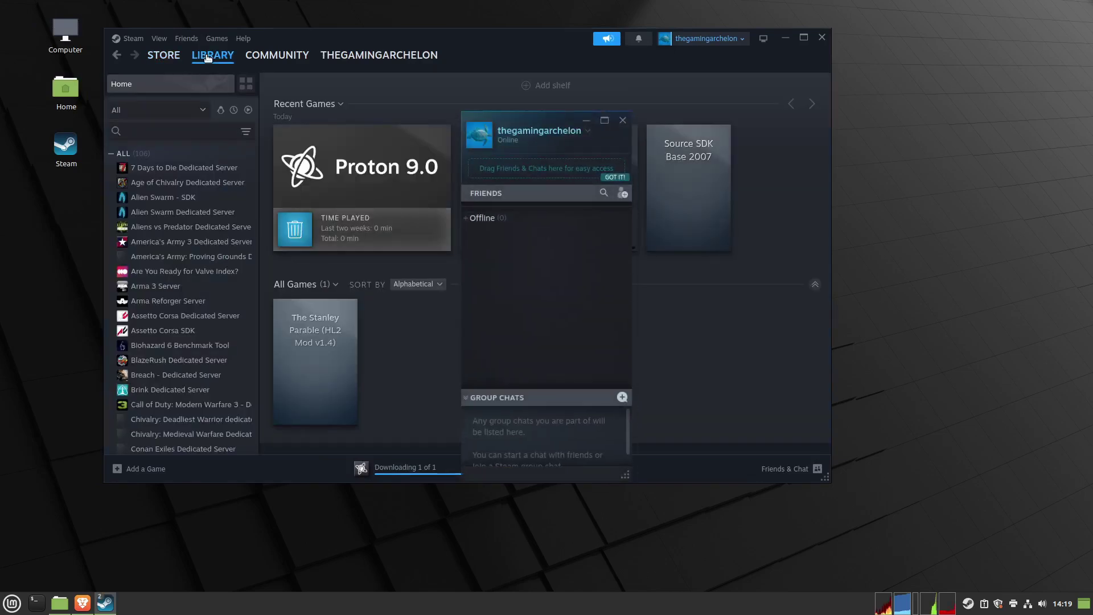
left_click(165, 107)
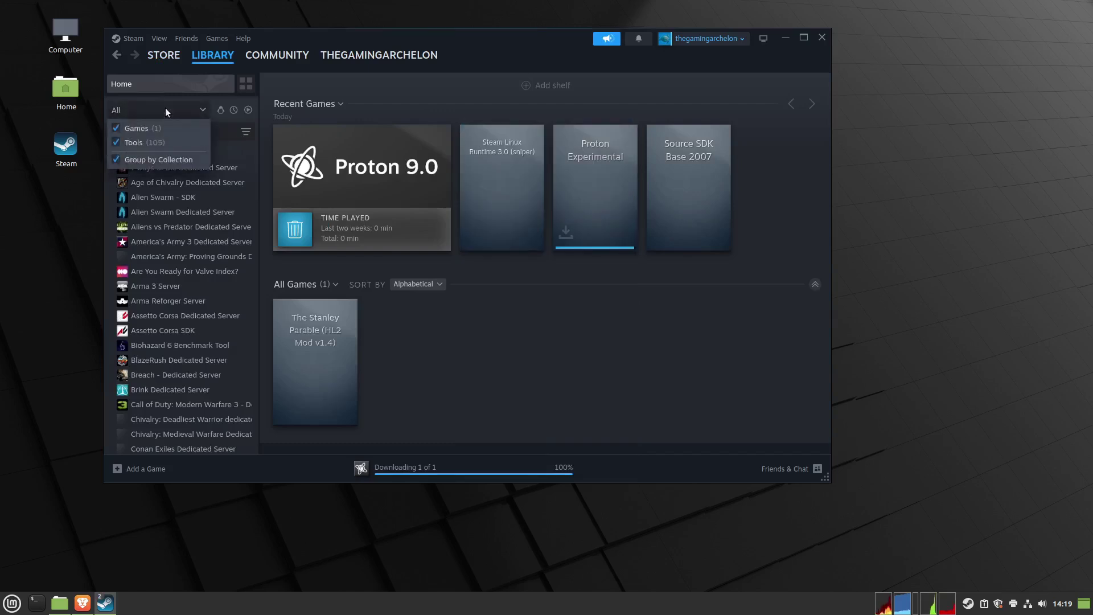
left_click(117, 142)
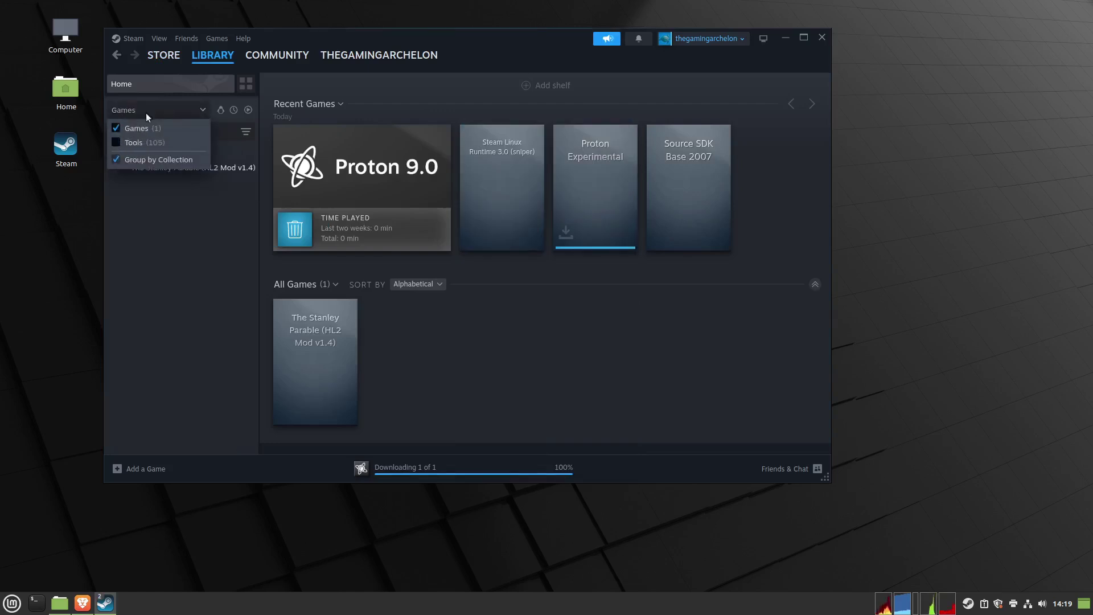
left_click(172, 108)
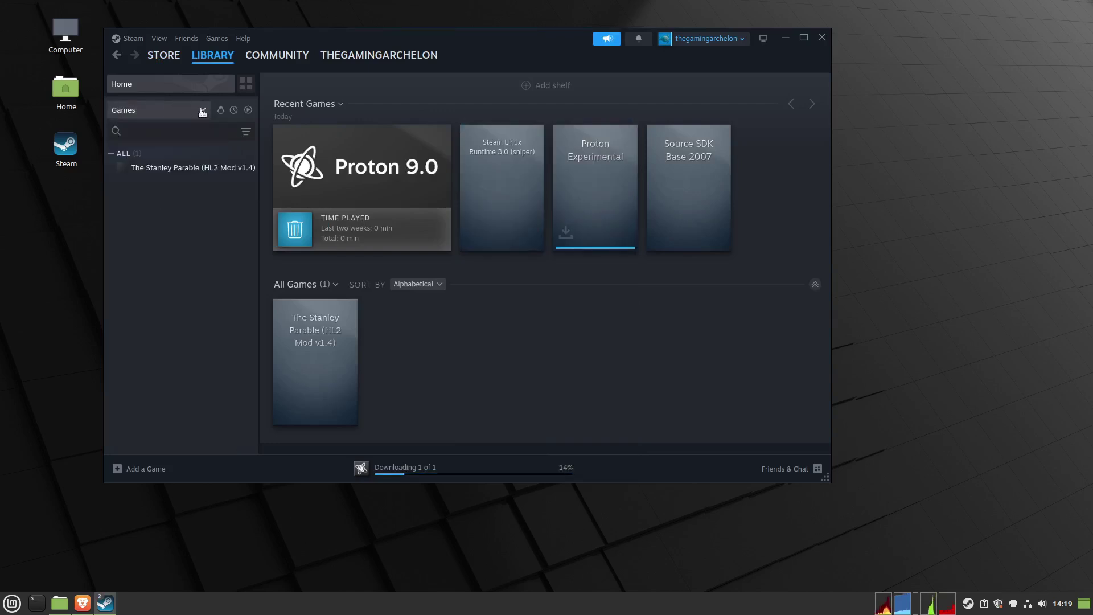
left_click(194, 168)
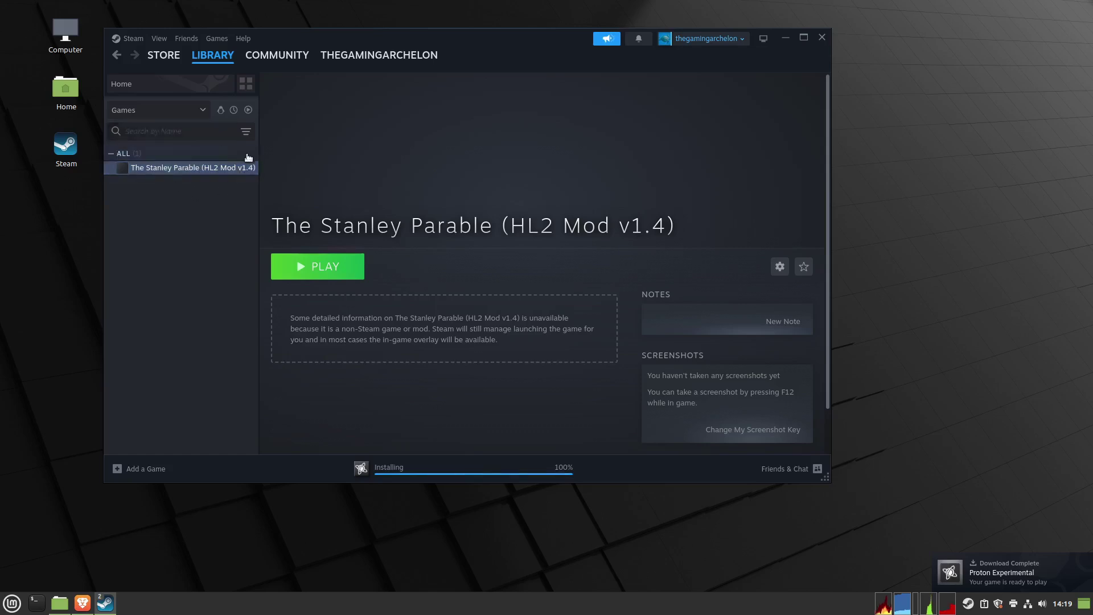
Paste the launch options 'PROTON_CPU_TOPOLOGY=8 %command% -console' into the mod's properties
right_click(216, 171)
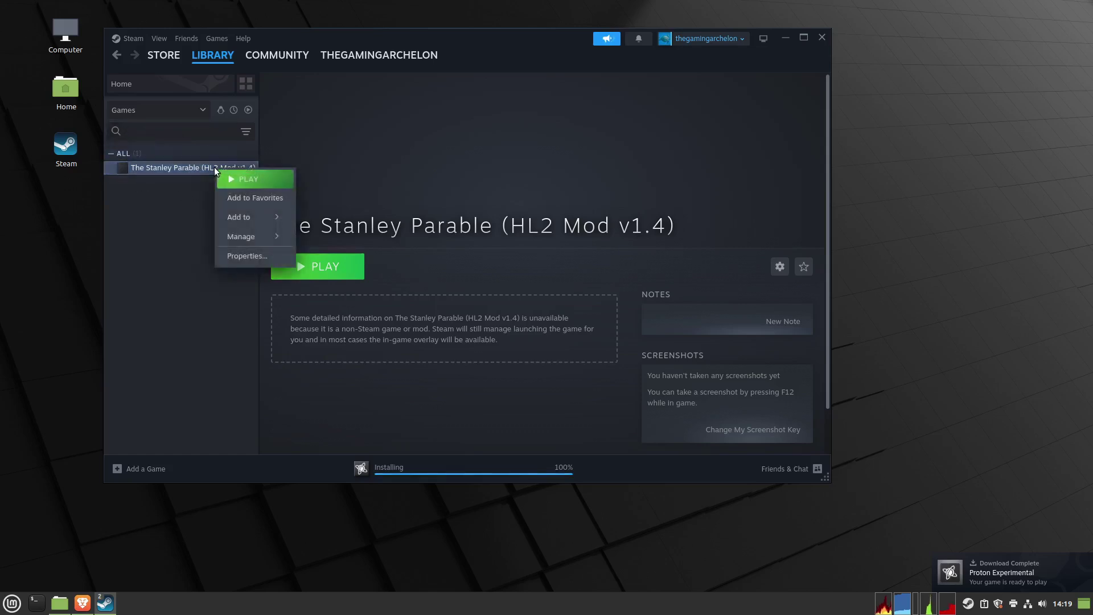
left_click(248, 257)
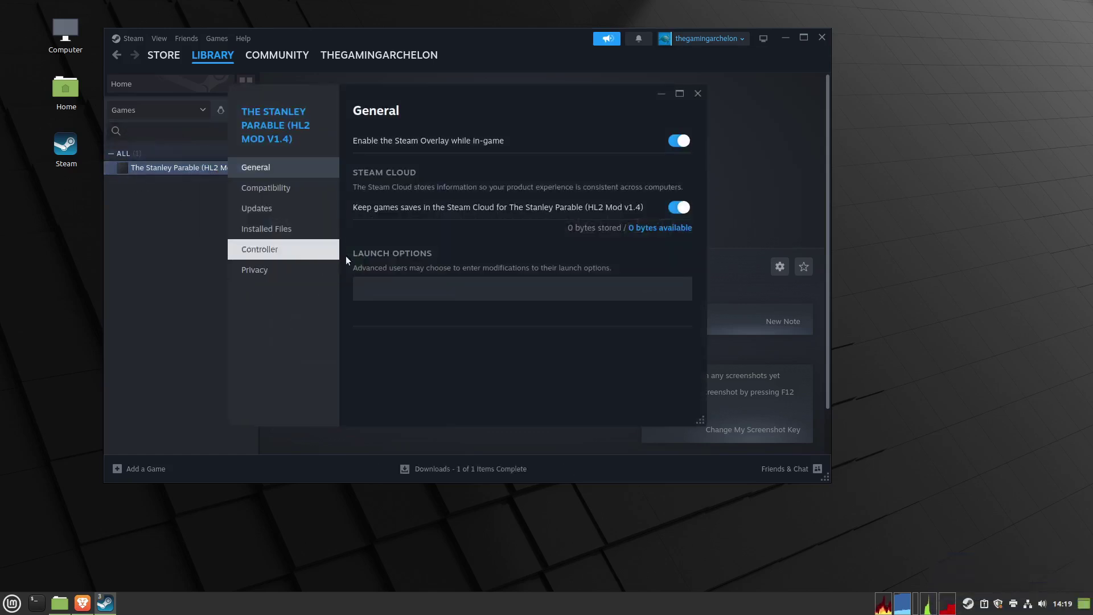
left_click(386, 294)
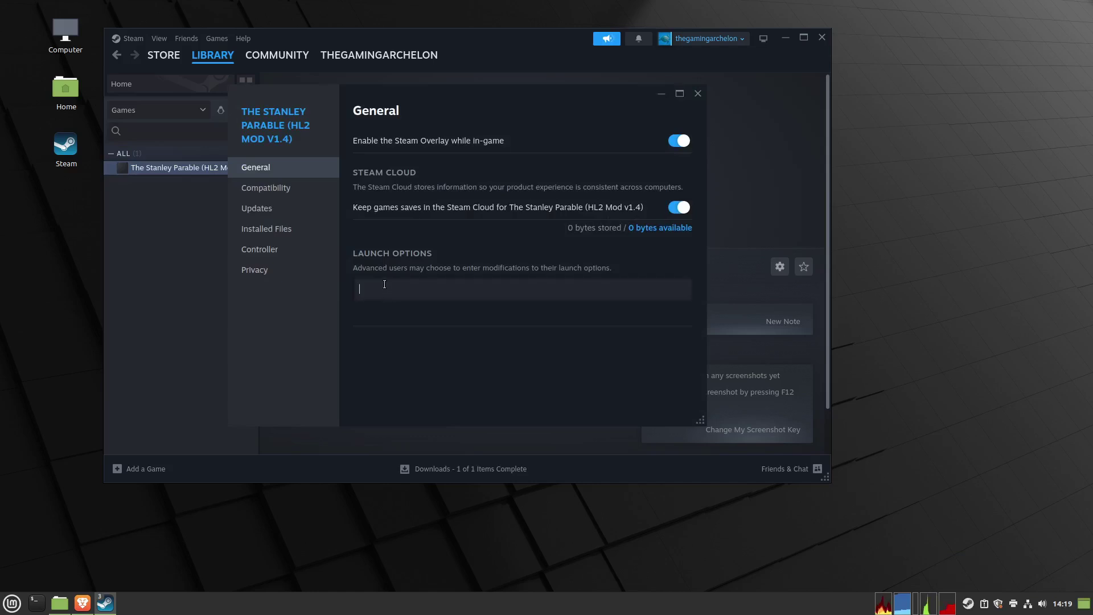
type("PROTON_CPU_TOPOLOGY=8 %command% -console")
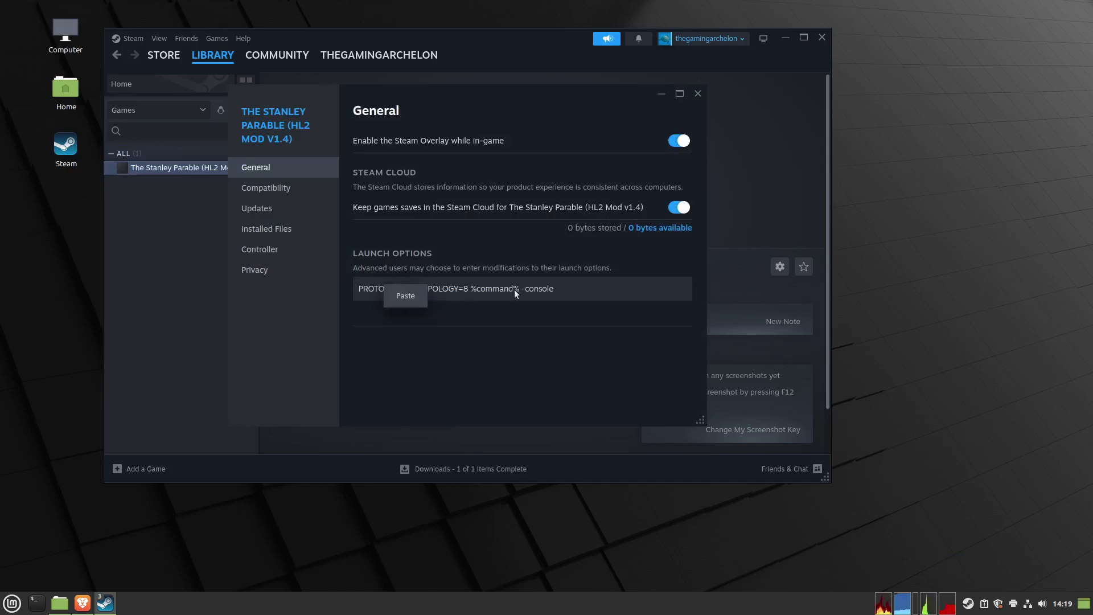
Force Proton 9.0-2 as the compatibility tool, recheck the launch options, and close properties
left_click(276, 188)
left_click(364, 140)
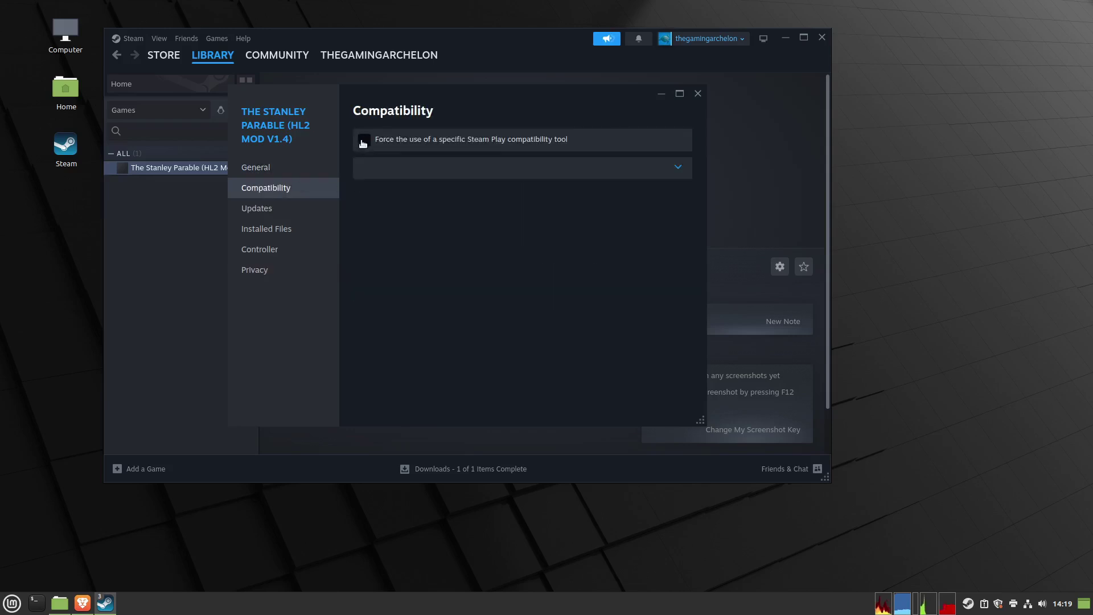
left_click(402, 170)
left_click(402, 223)
left_click(288, 167)
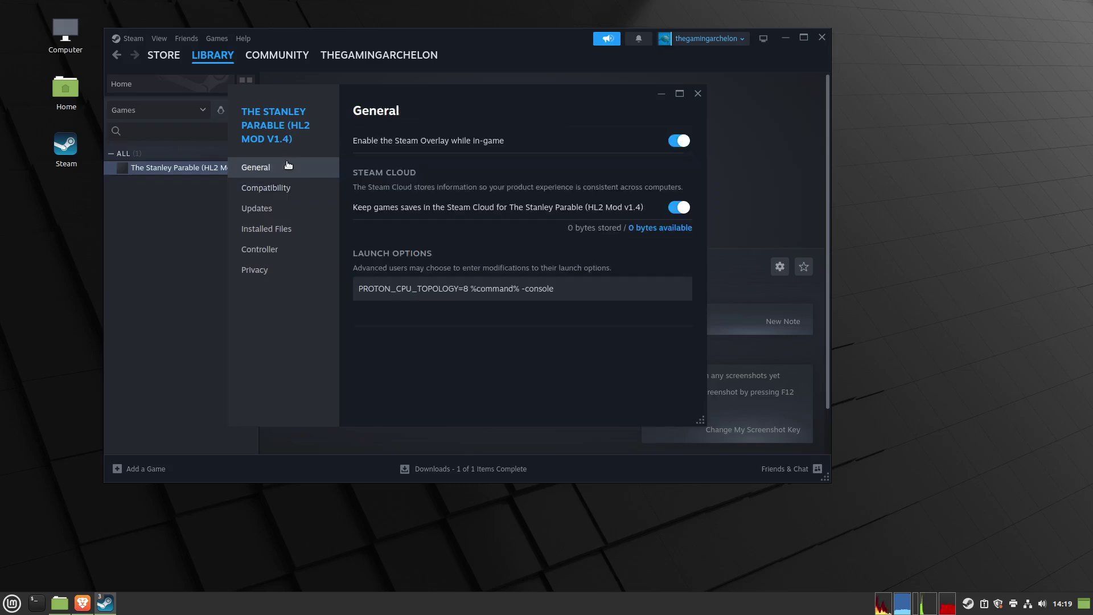
left_click(698, 94)
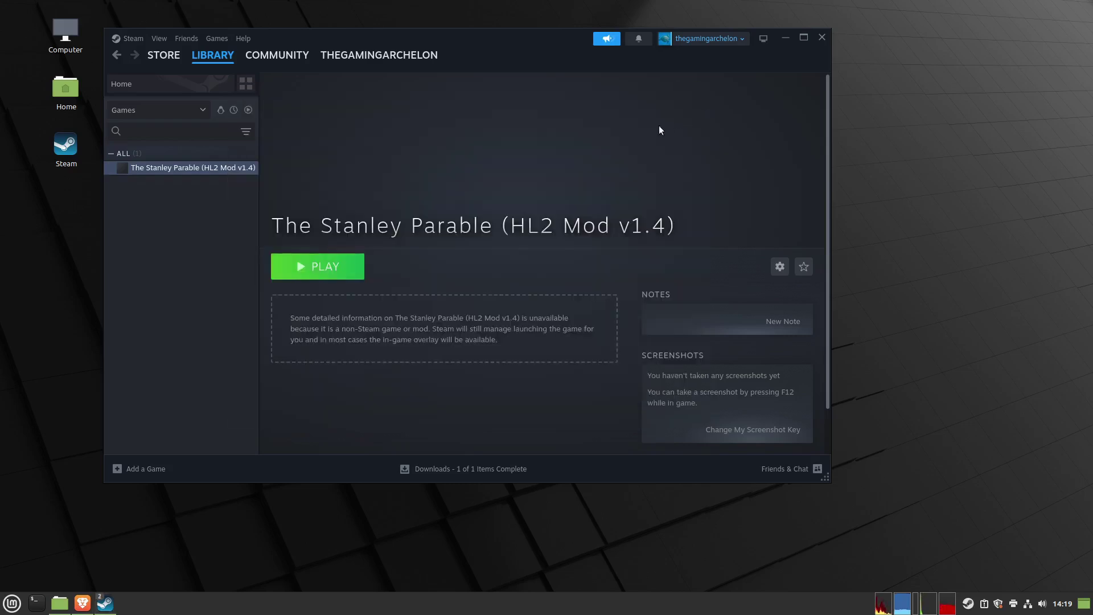
Play The Stanley Parable, close the console, and open the New Game chapter choices
left_click(327, 276)
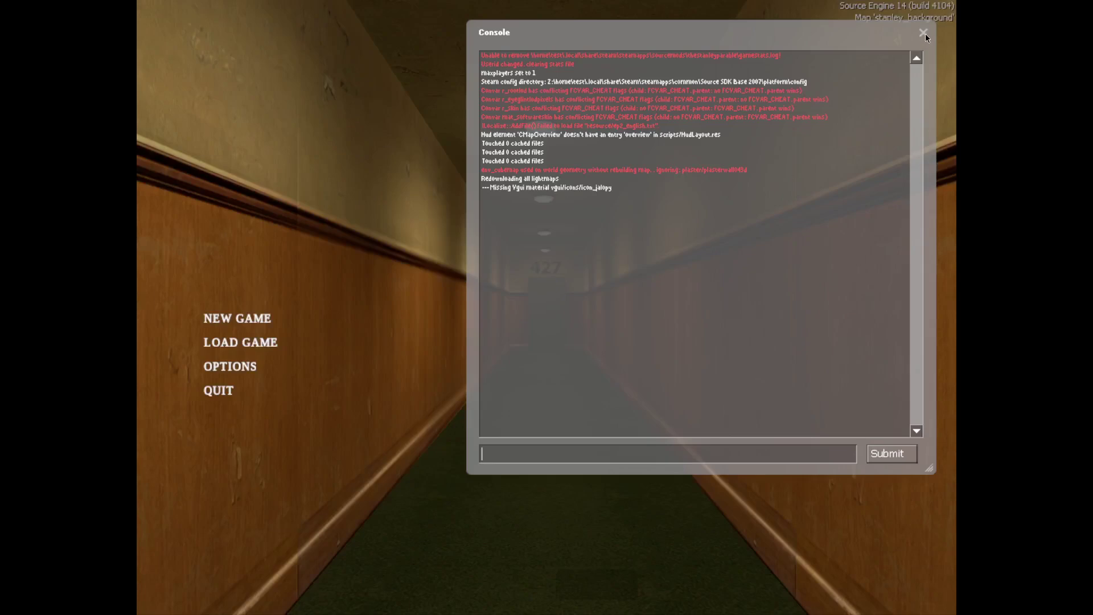
left_click(924, 33)
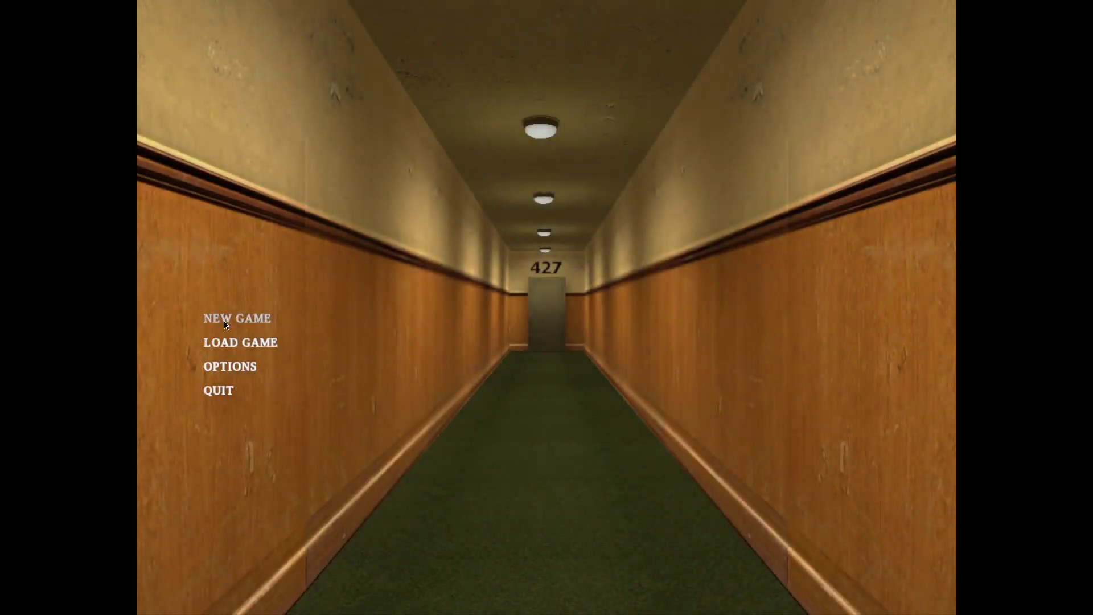
left_click(228, 325)
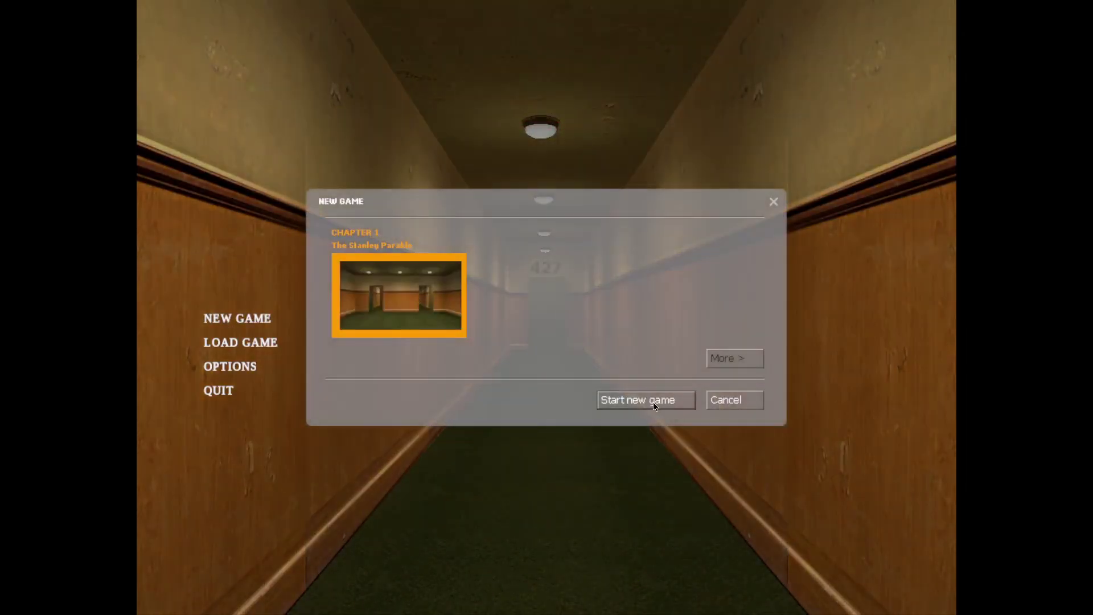